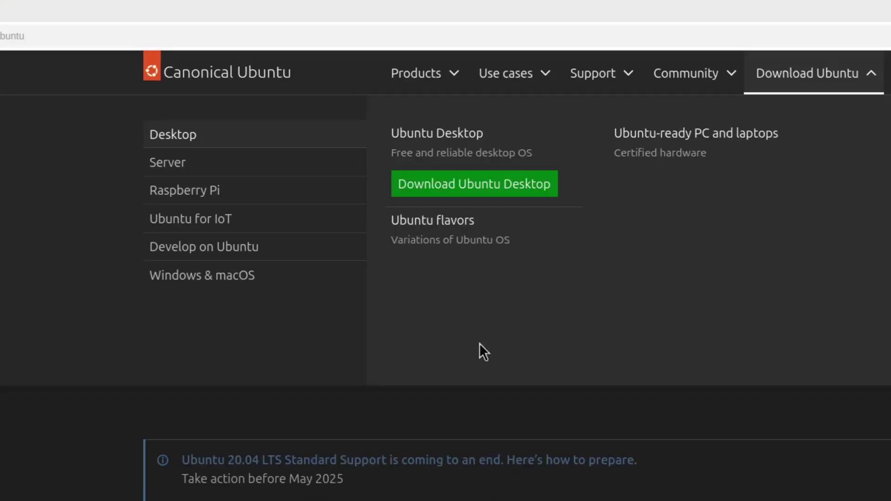
# Step: Go to the Ubuntu Desktop download page and scroll down toward the install tutorial
pyautogui.click(481, 190)
pyautogui.scroll(-10, 362, 383)
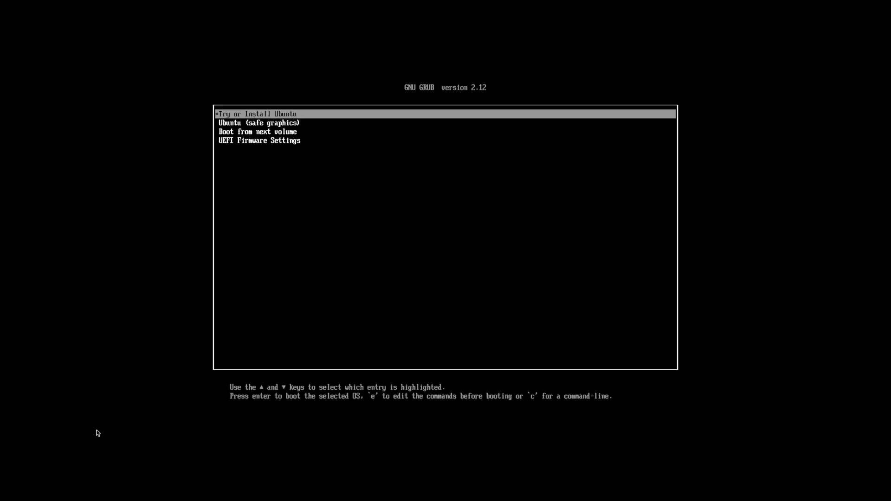
# Step: Boot the highlighted Try or Install Ubuntu entry from the GRUB 2.12 menu
pyautogui.press('Return')
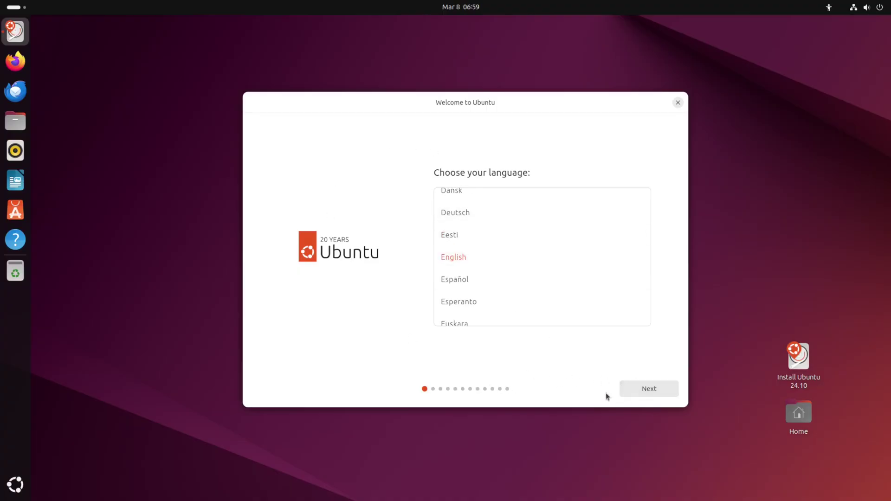
# Step: Keep English, English (US) keyboard, wired connection, interactive install and default apps, skipping proprietary software
pyautogui.click(646, 393)
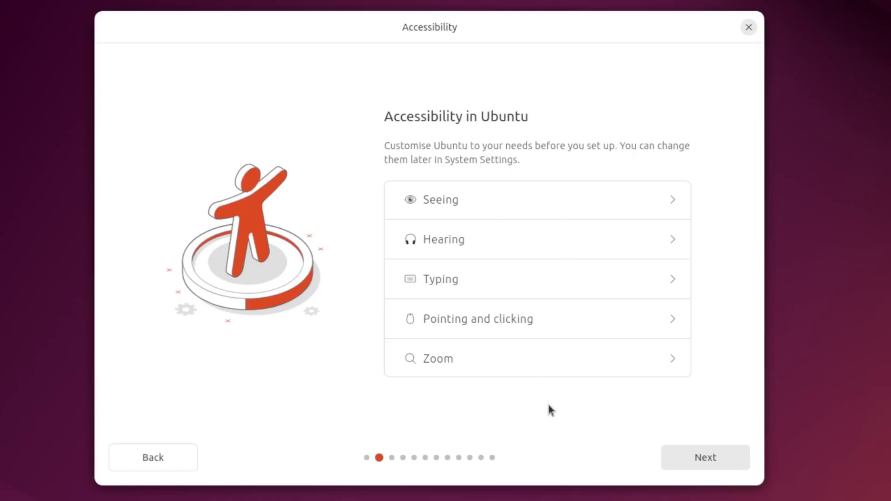
pyautogui.click(694, 456)
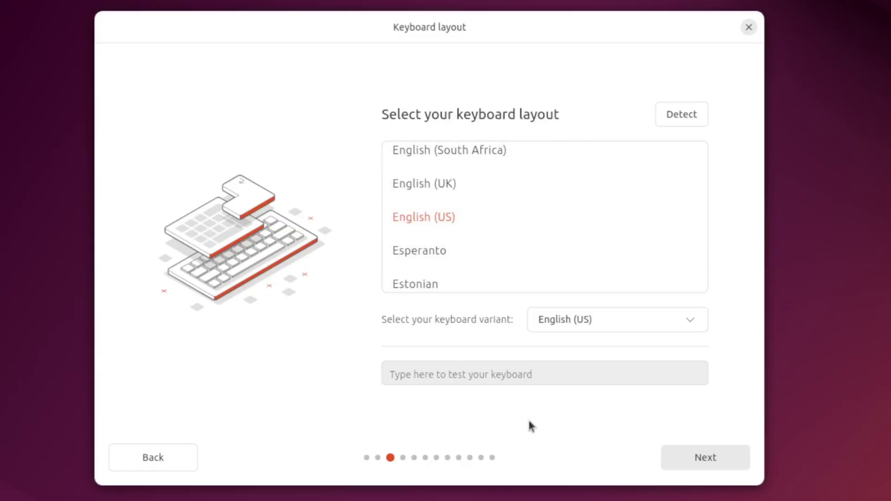
pyautogui.click(685, 462)
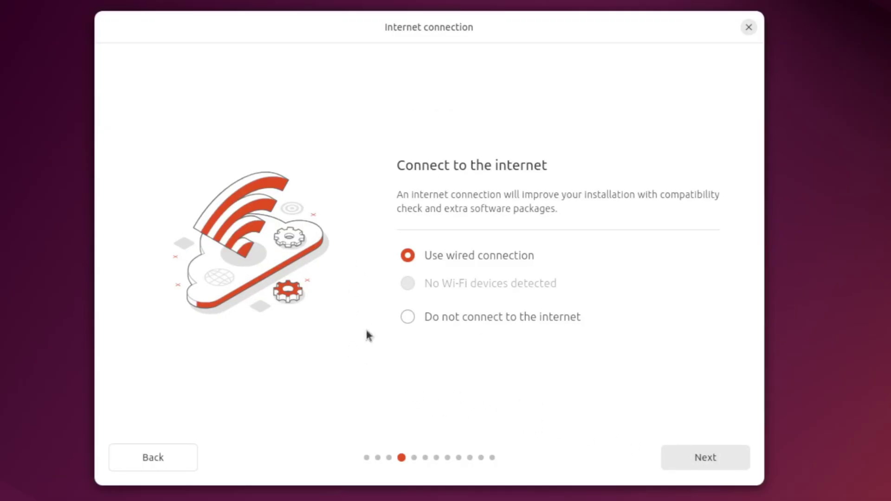
pyautogui.click(700, 464)
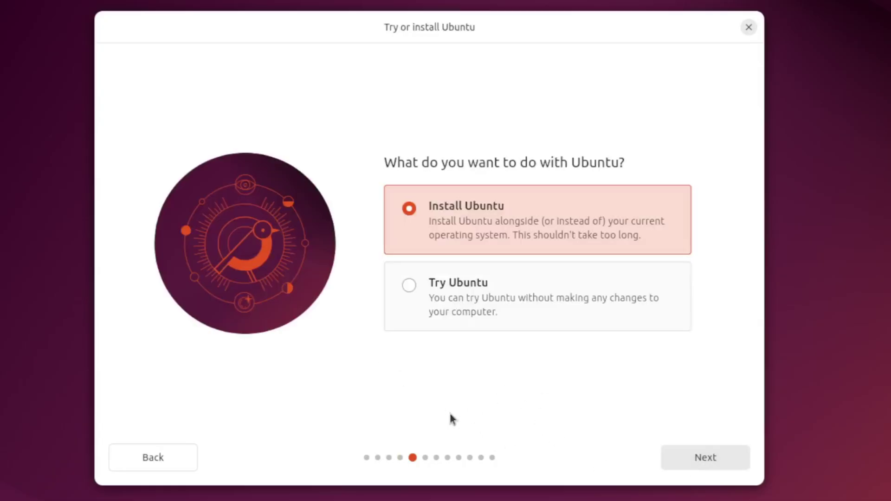
pyautogui.click(697, 460)
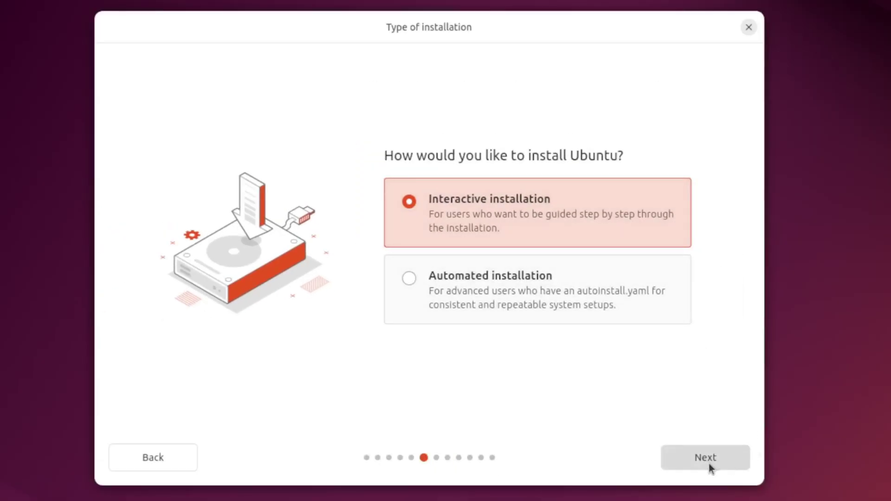
pyautogui.click(705, 461)
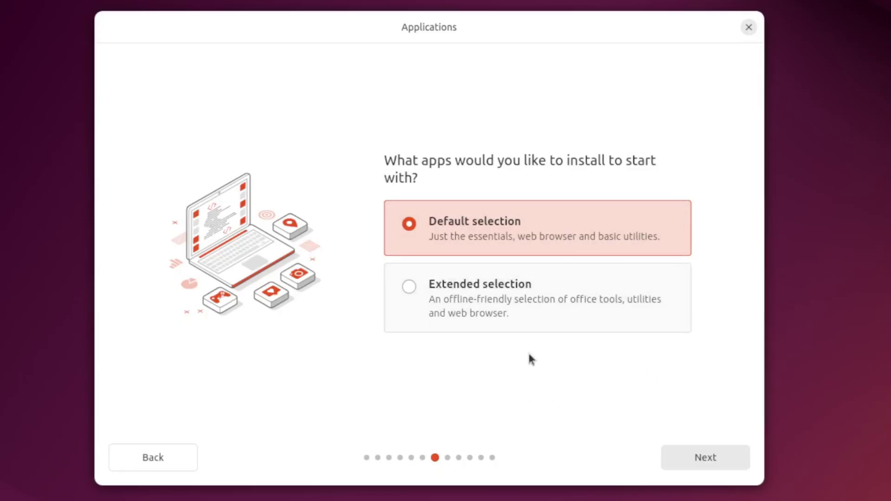
pyautogui.click(705, 457)
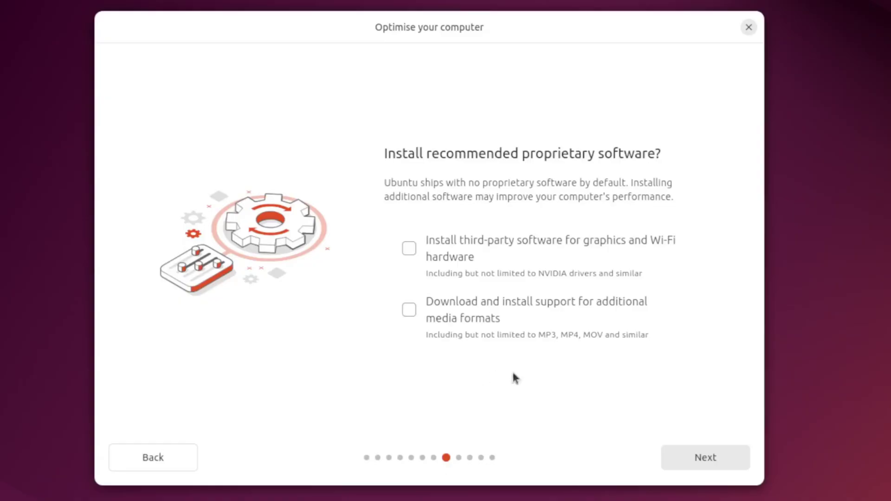
pyautogui.click(722, 454)
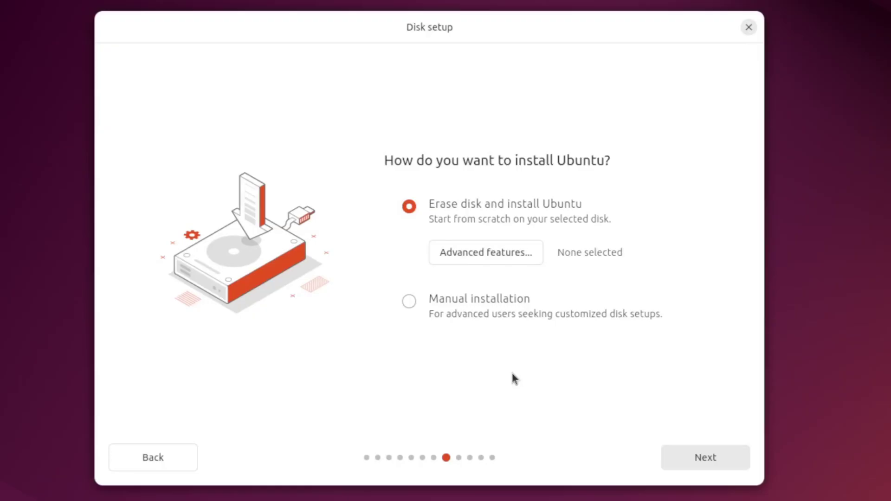
# Step: Choose manual installation and create a 4096 MB swap partition in the free space
pyautogui.click(494, 300)
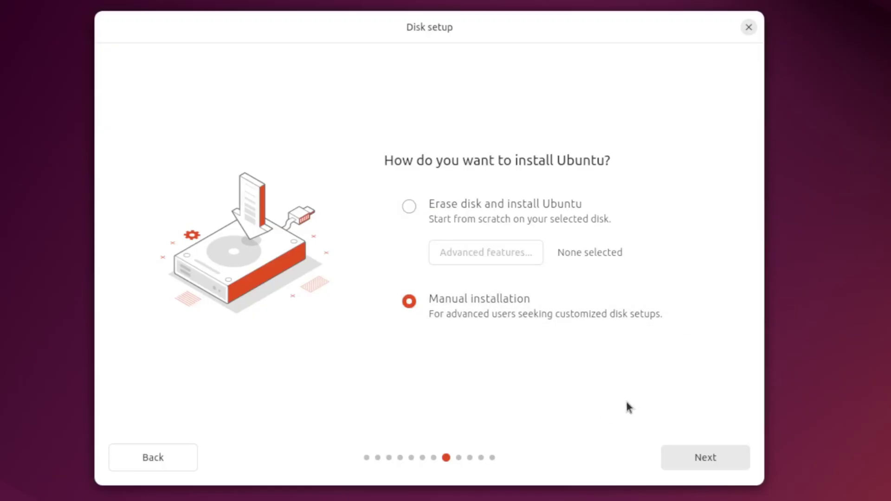
pyautogui.click(682, 458)
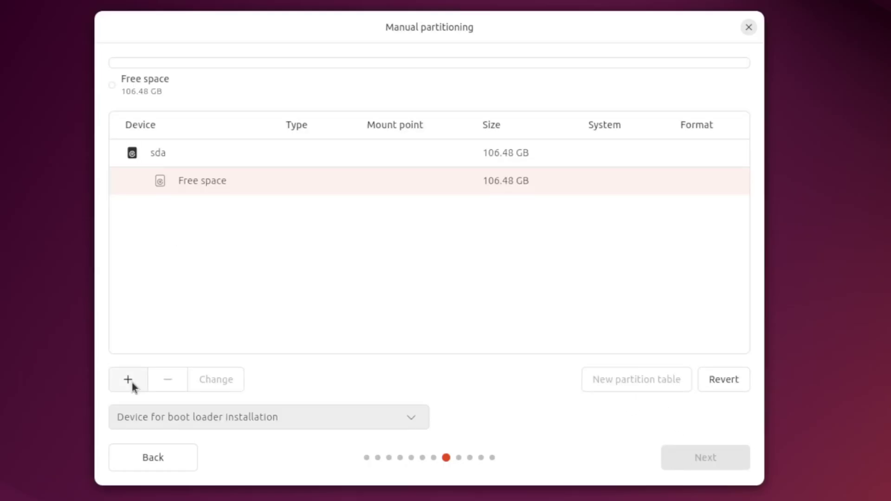
pyautogui.click(132, 383)
pyautogui.click(402, 244)
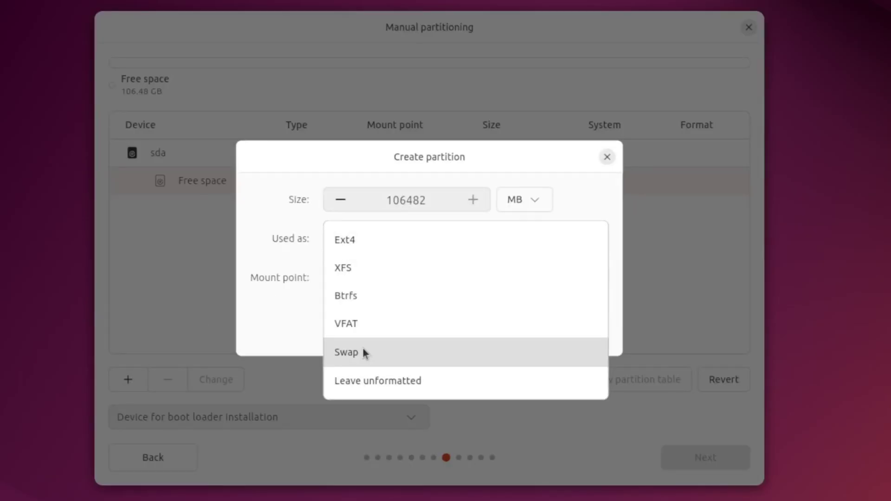
pyautogui.click(363, 352)
pyautogui.doubleClick(441, 201)
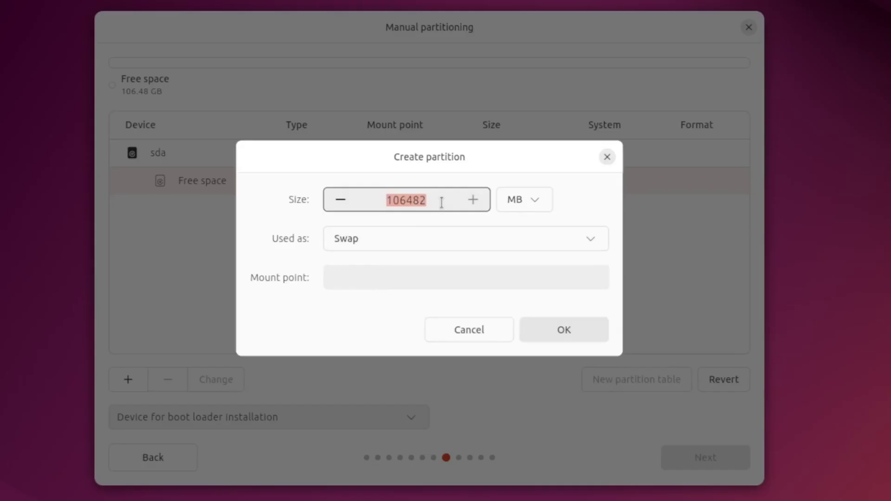
pyautogui.write('409')
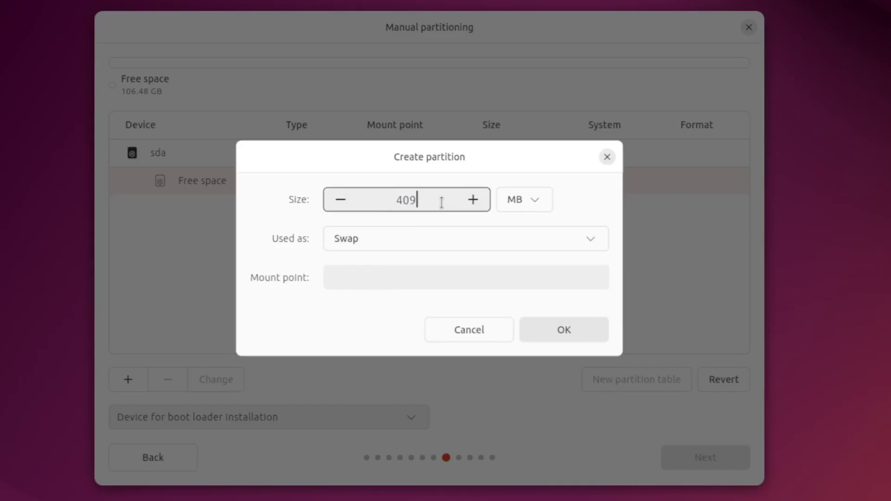
pyautogui.write('6')
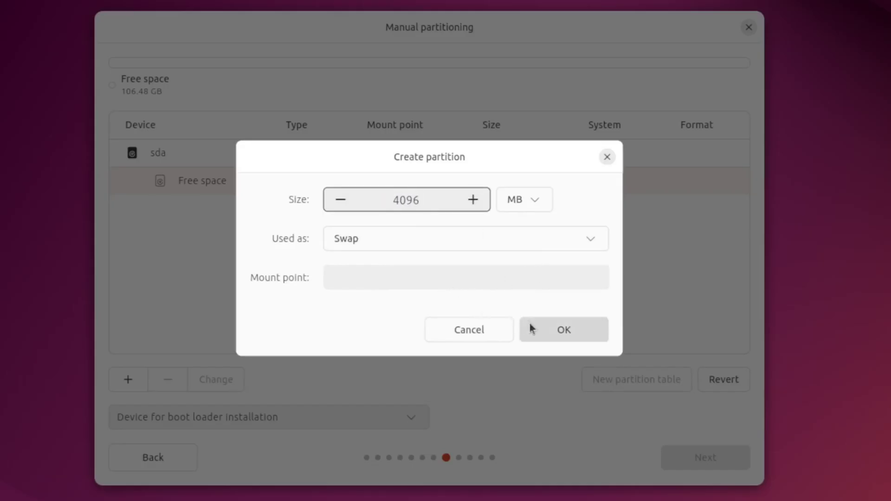
pyautogui.click(534, 328)
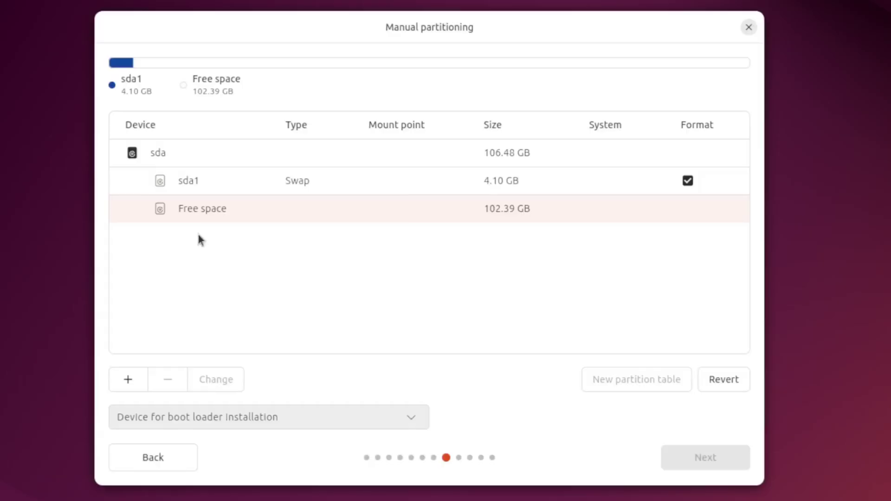
# Step: Create an Ext4 partition mounted at / from the remaining free space
pyautogui.click(128, 379)
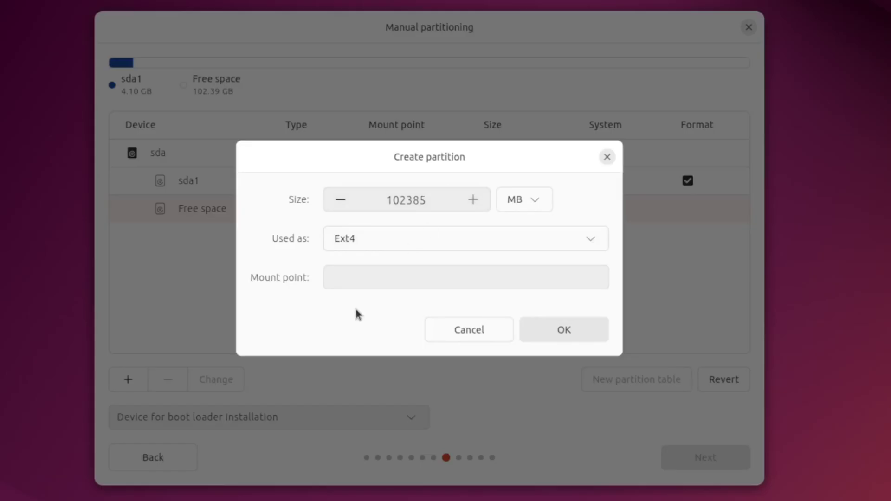
pyautogui.click(371, 283)
pyautogui.click(352, 336)
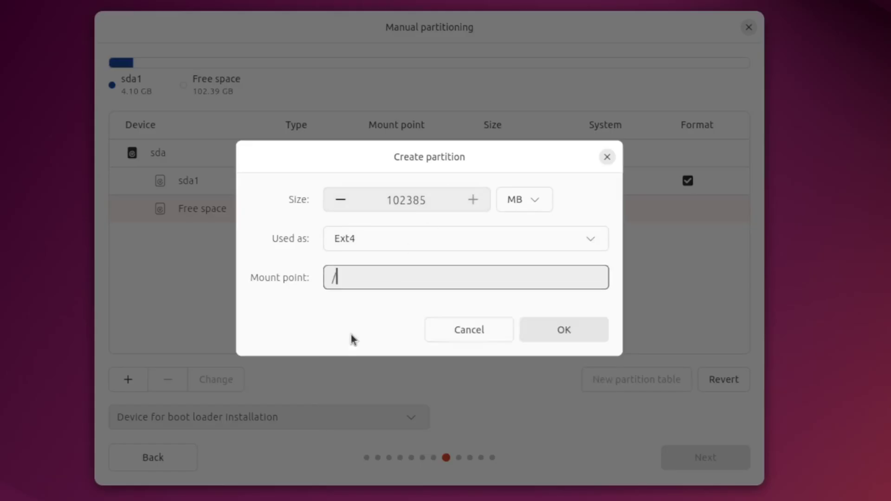
pyautogui.click(543, 338)
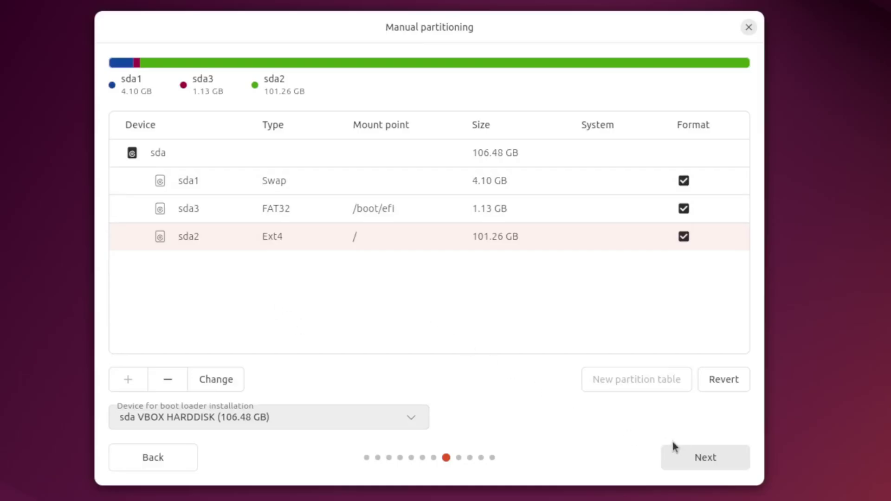
# Step: Enter the user's name, computer name ubuntu-btw, and the account password twice
pyautogui.click(698, 458)
pyautogui.write('ton')
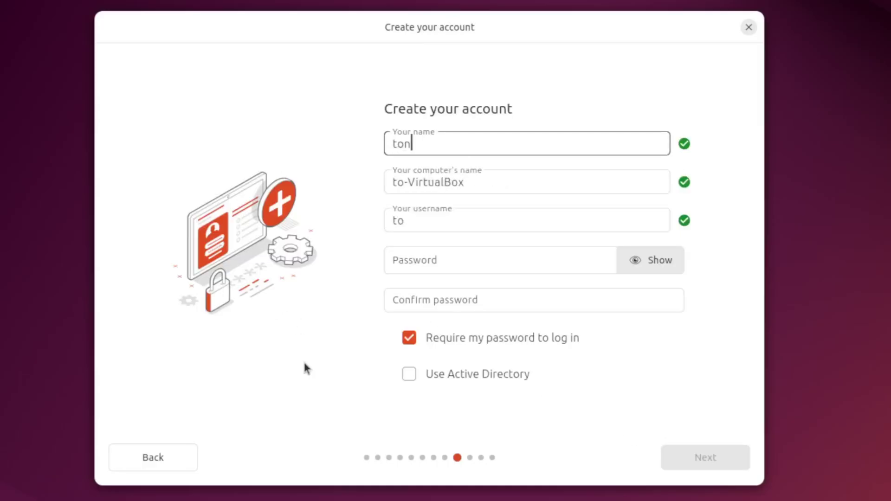
pyautogui.write('y')
pyautogui.press('Tab')
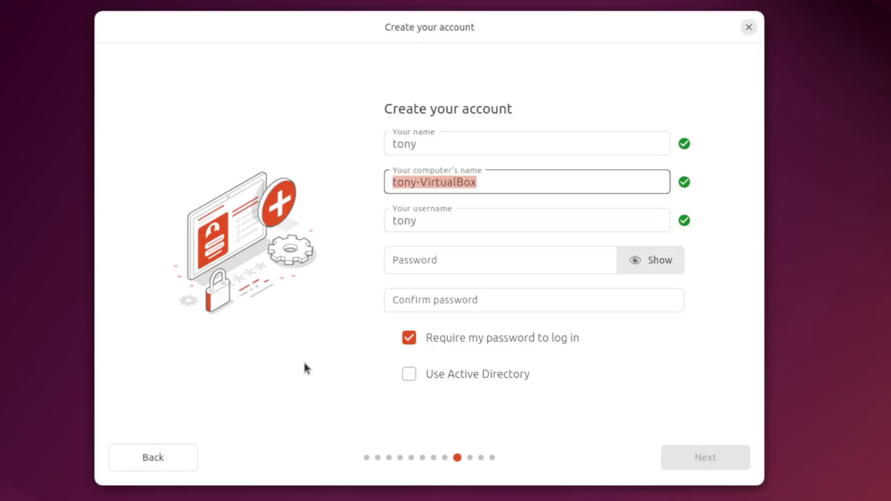
pyautogui.write('ubuntu-btw')
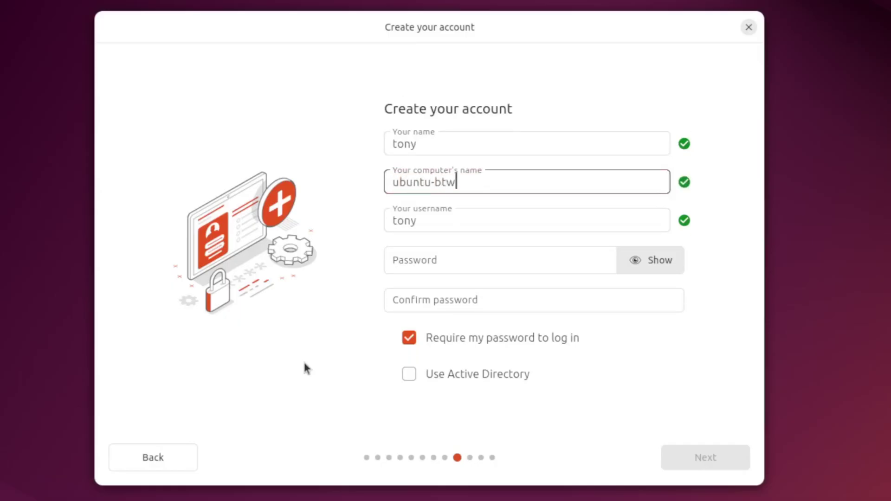
pyautogui.click(493, 250)
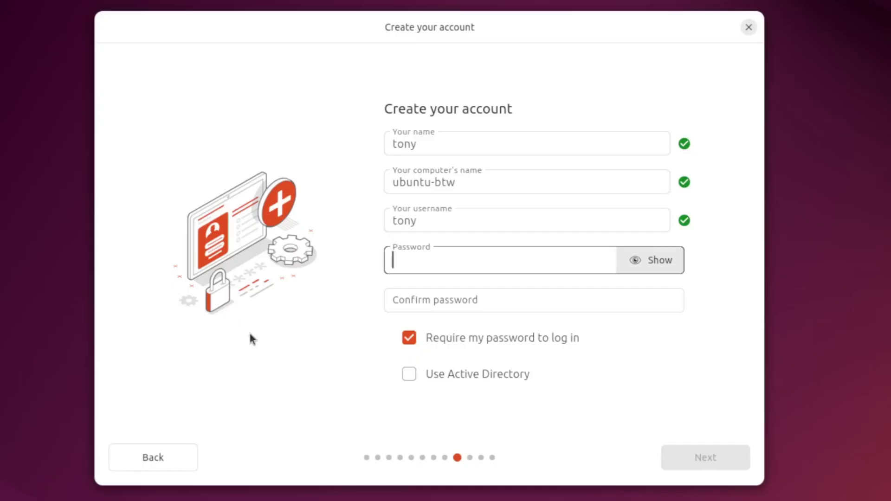
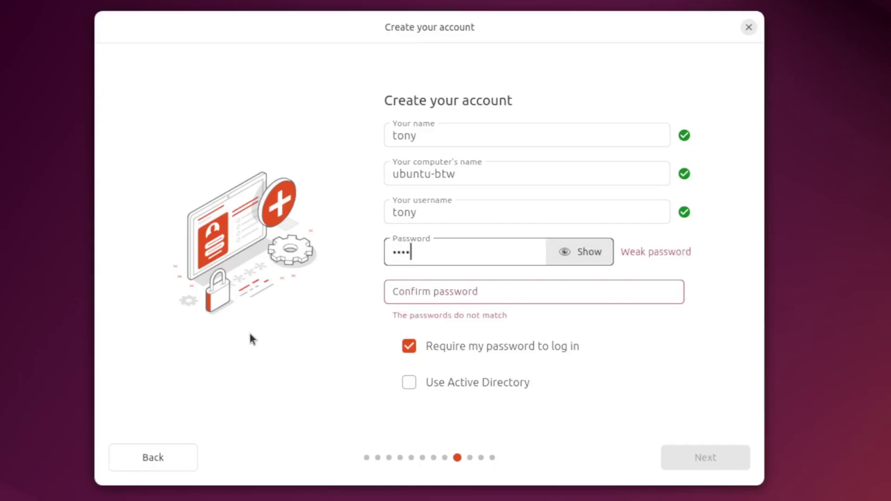
pyautogui.press('Tab')
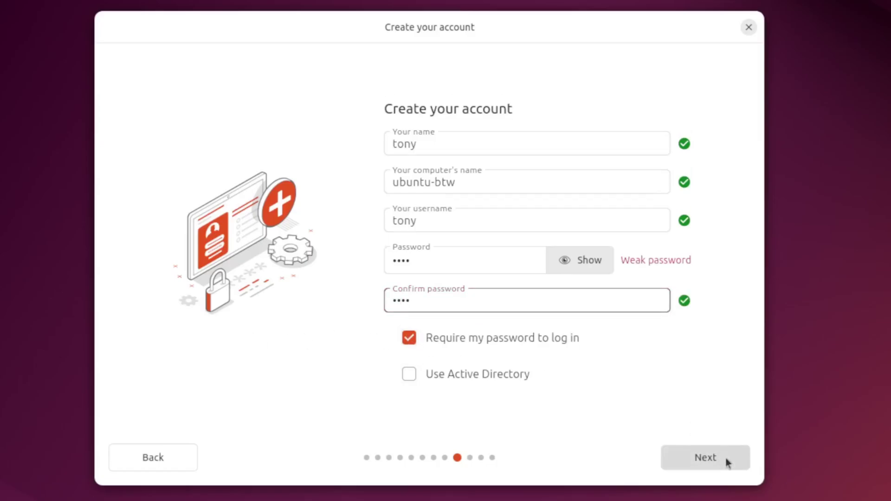
pyautogui.click(700, 458)
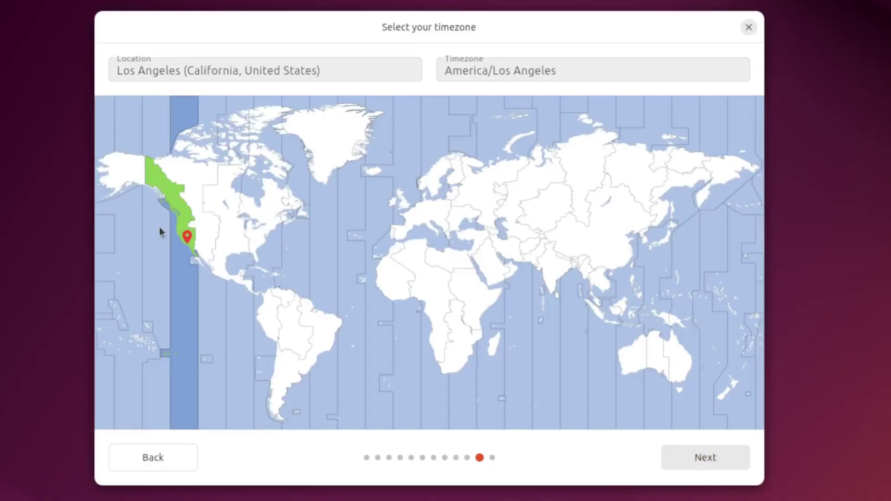
# Step: Keep the America/Los Angeles timezone, start the installation and show the detailed log
pyautogui.click(696, 461)
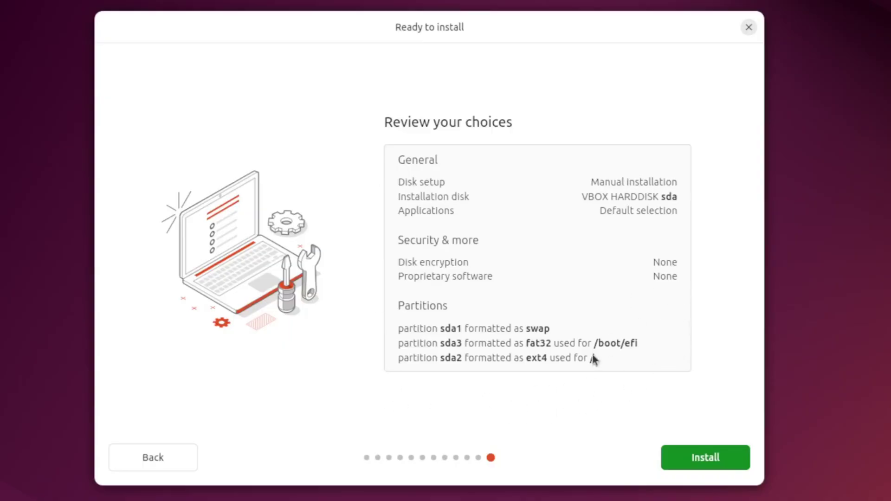
pyautogui.click(679, 460)
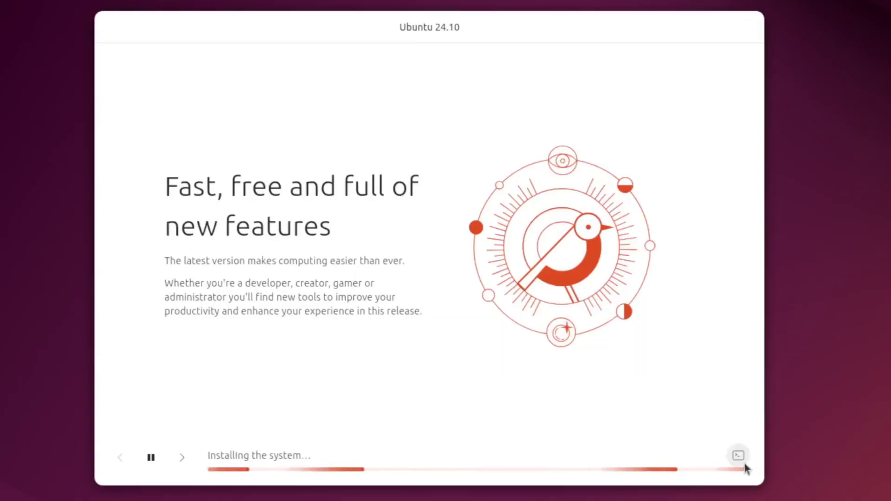
pyautogui.click(738, 458)
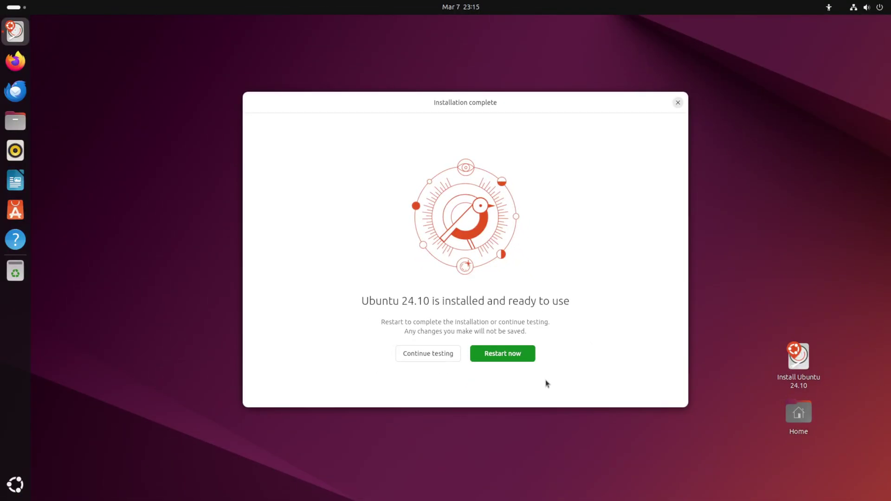
# Step: Restart into the installed system and sign in with the account password
pyautogui.click(503, 359)
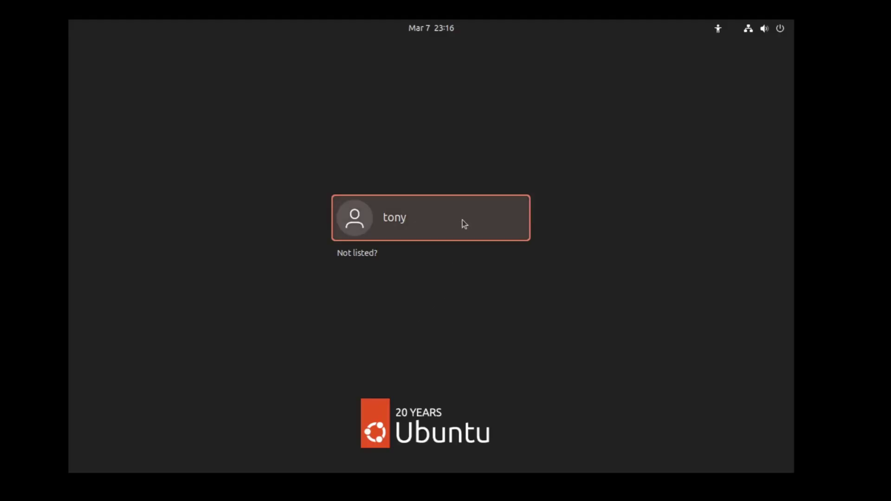
pyautogui.click(462, 220)
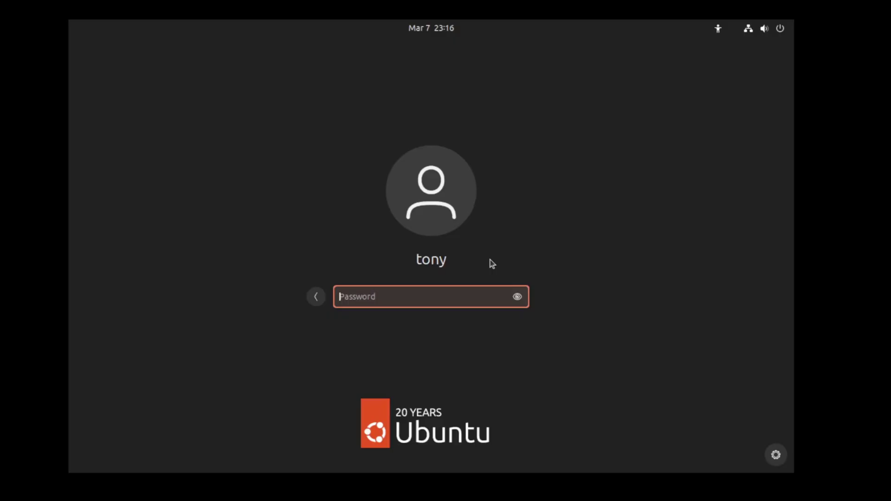
pyautogui.write('****')
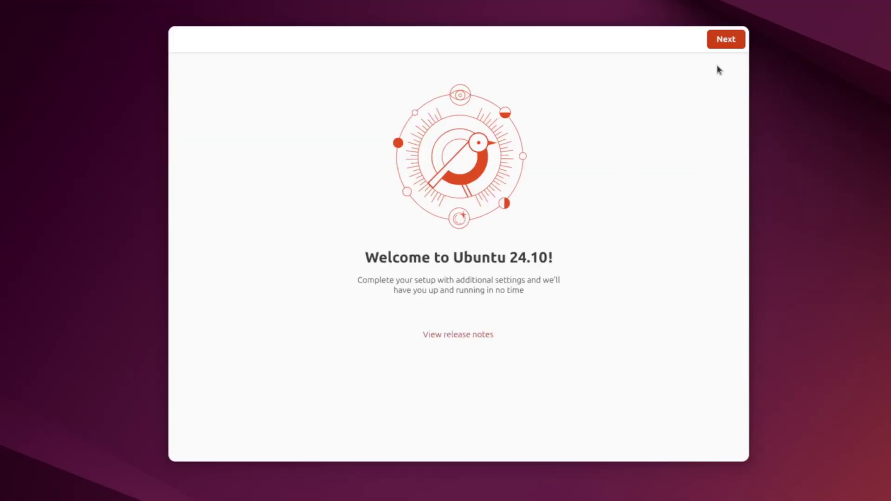
# Step: Complete the welcome setup, choosing 'No, don't share system data'
pyautogui.click(680, 62)
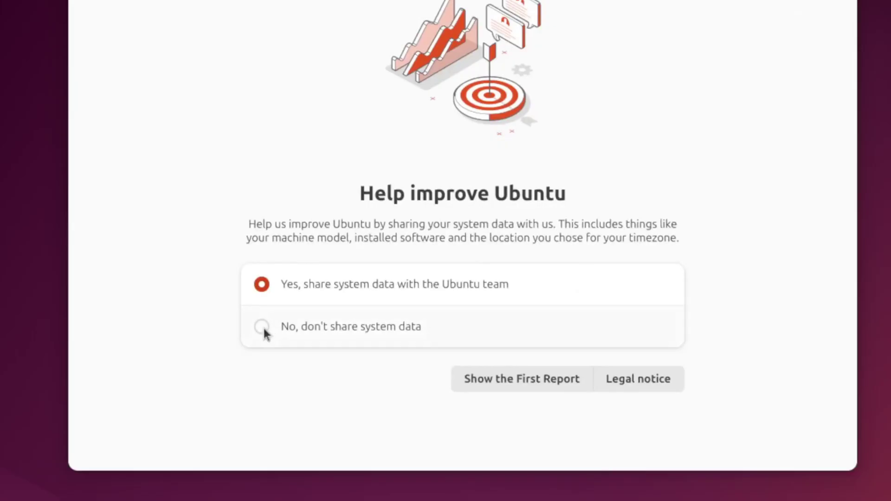
pyautogui.click(263, 327)
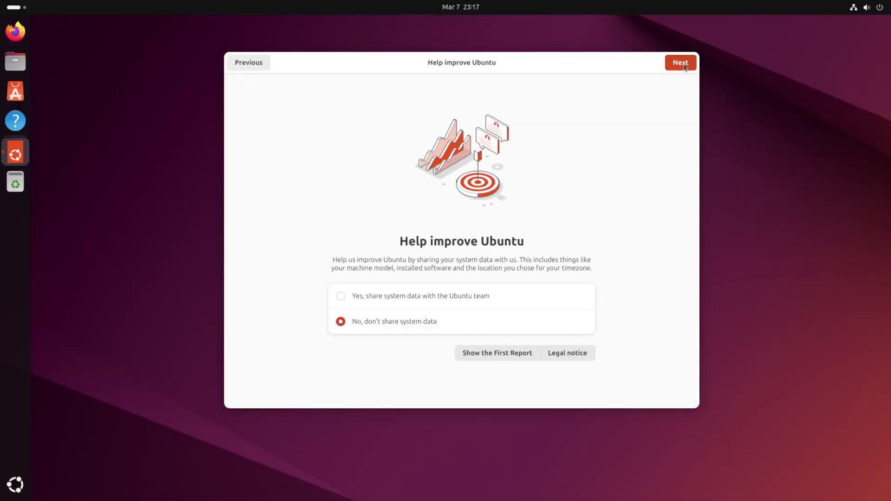
pyautogui.click(683, 65)
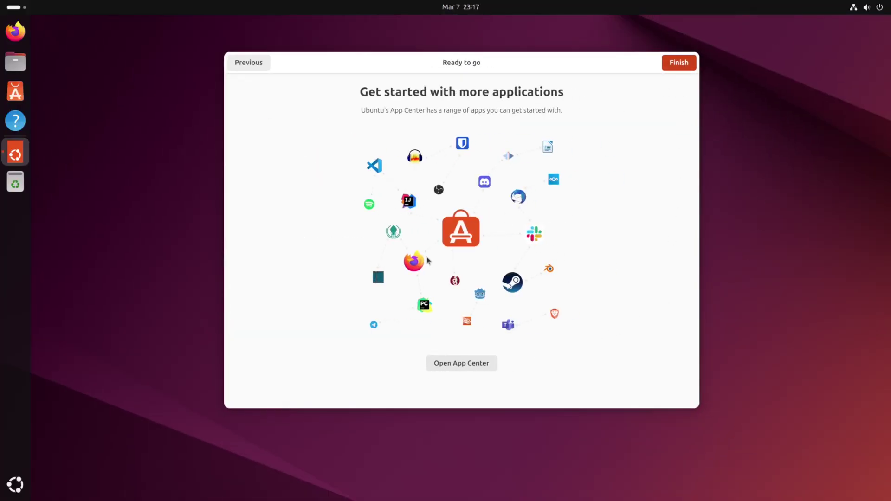
pyautogui.click(677, 66)
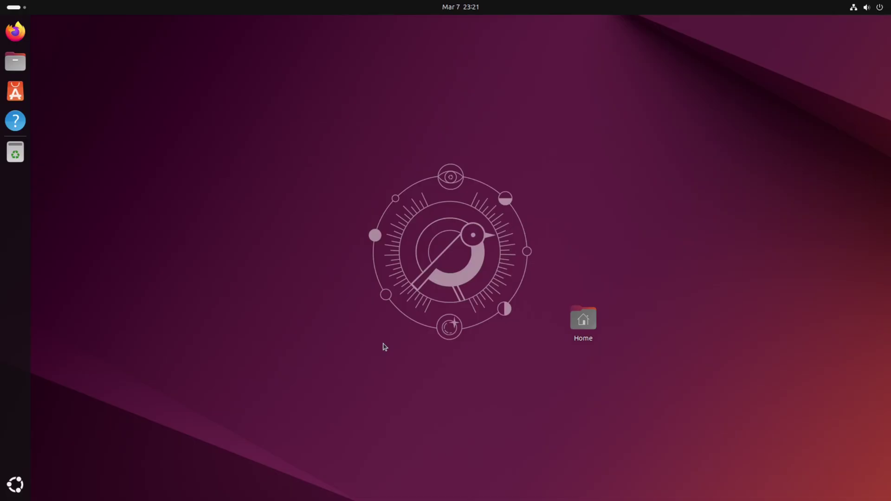
# Step: In a maximized terminal, run 'sudo apt update; sudo apt upgrade', confirm it, then clear the screen
pyautogui.hotkey('ctrl', 'alt', 't')
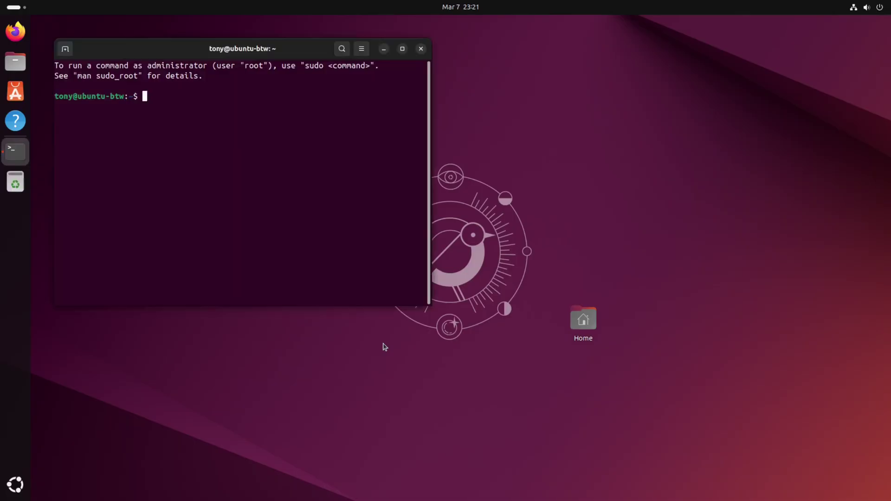
pyautogui.click(404, 47)
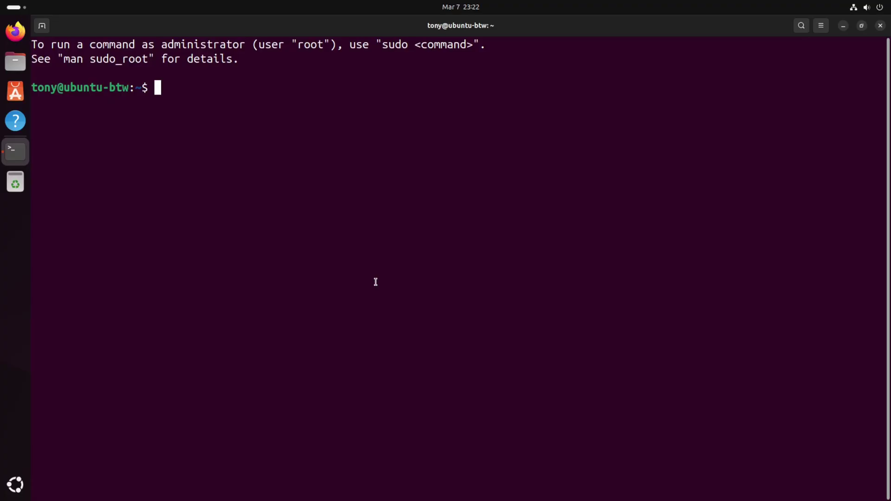
pyautogui.write('sudo')
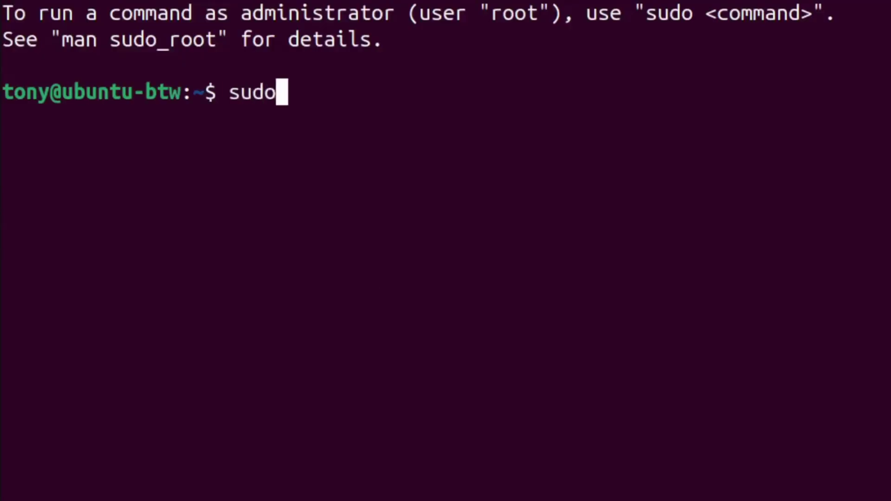
pyautogui.write(' apt update; sudo a')
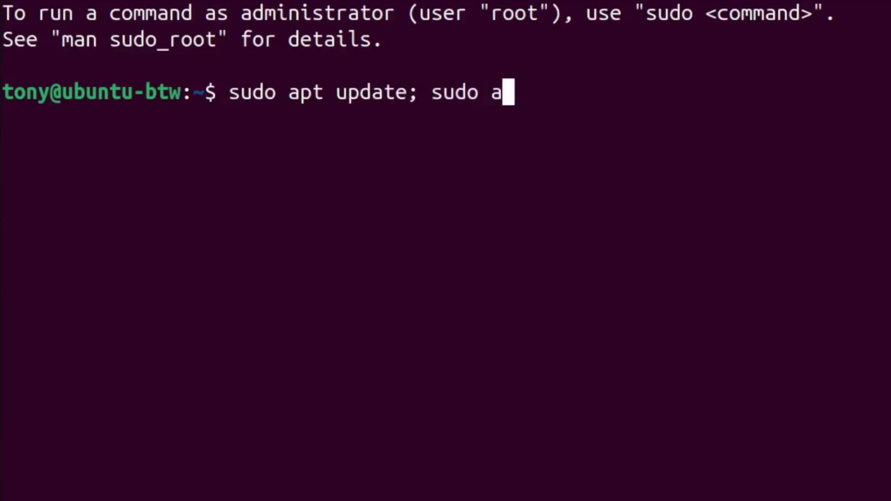
pyautogui.write('pt upgrade')
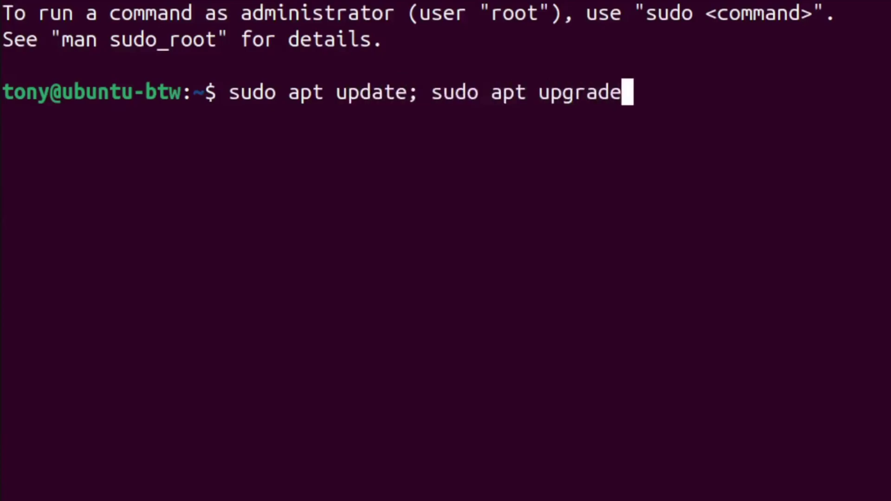
pyautogui.press('Return')
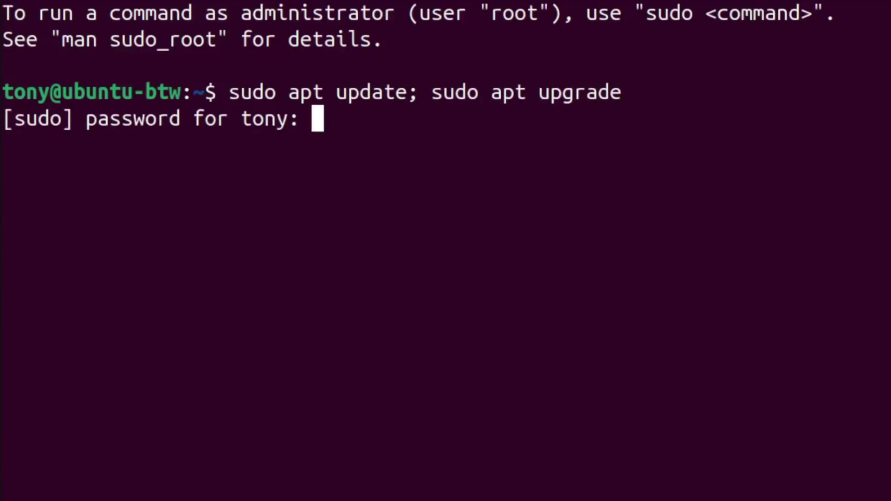
pyautogui.press('Return')
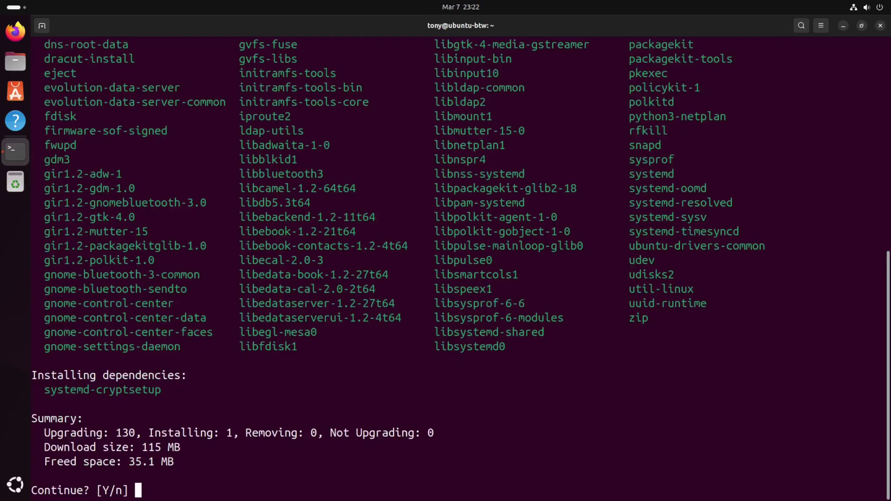
pyautogui.press('Return')
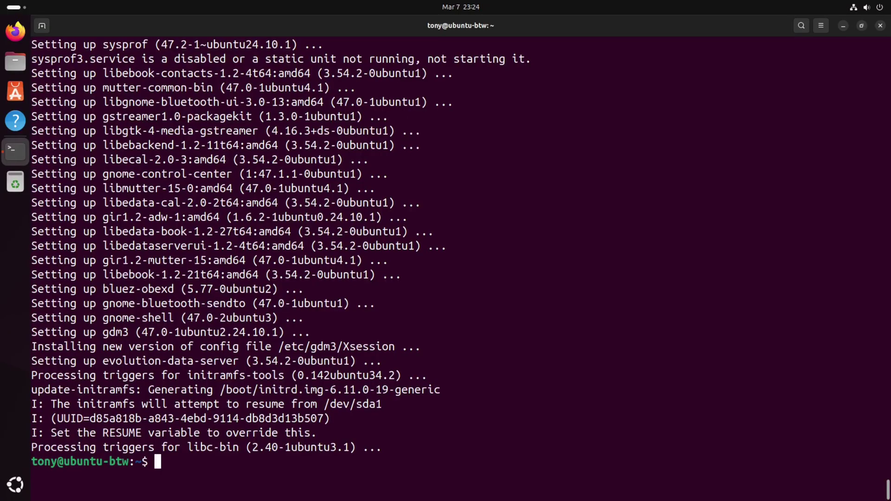
pyautogui.hotkey('ctrl', 'l')
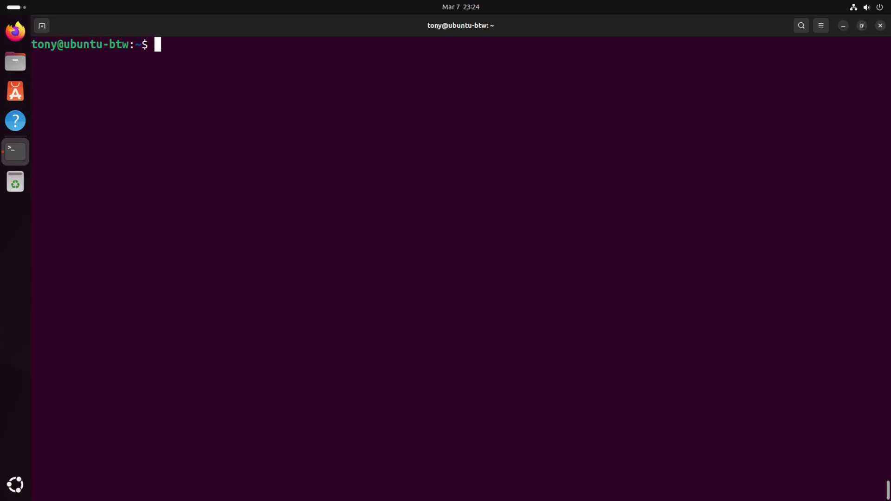
# Step: Run 'sudo apt install neovim', confirm the install, then run clear
pyautogui.write('sudo ')
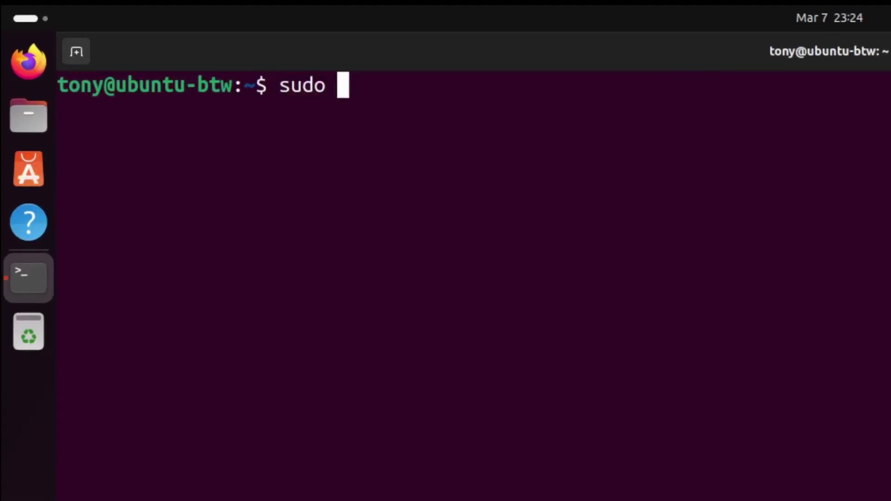
pyautogui.write('apt install neovim')
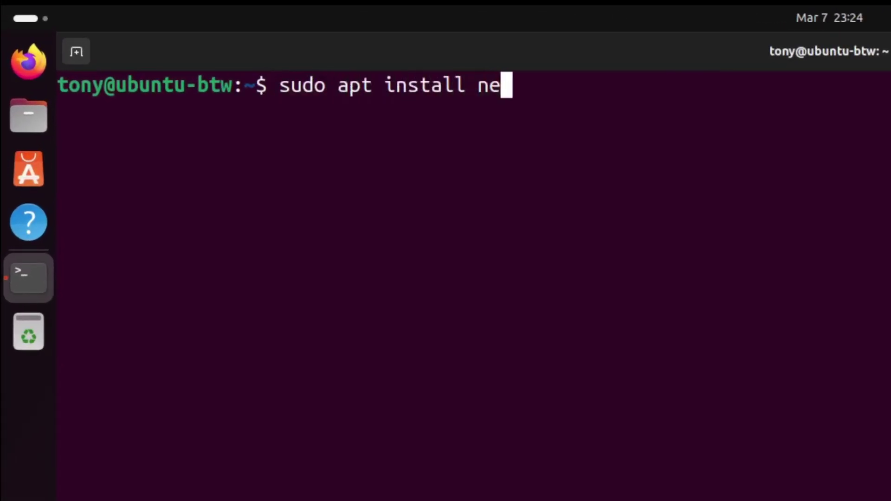
pyautogui.press('Return')
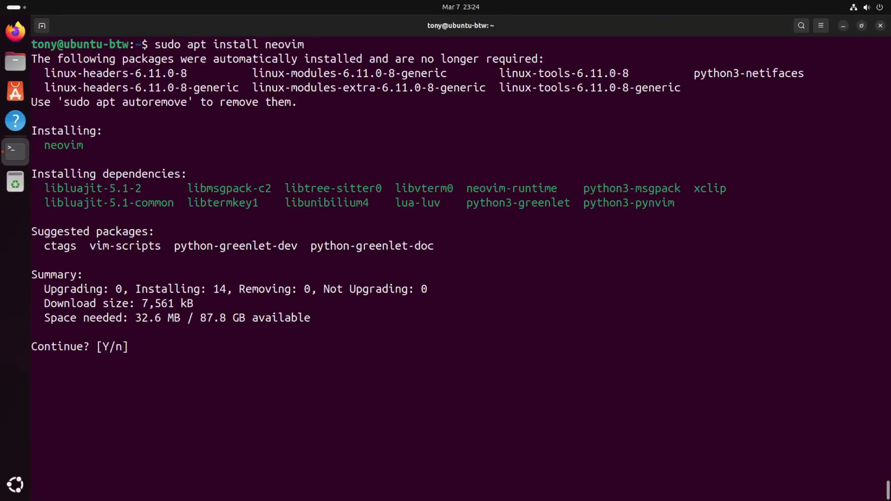
pyautogui.press('Return')
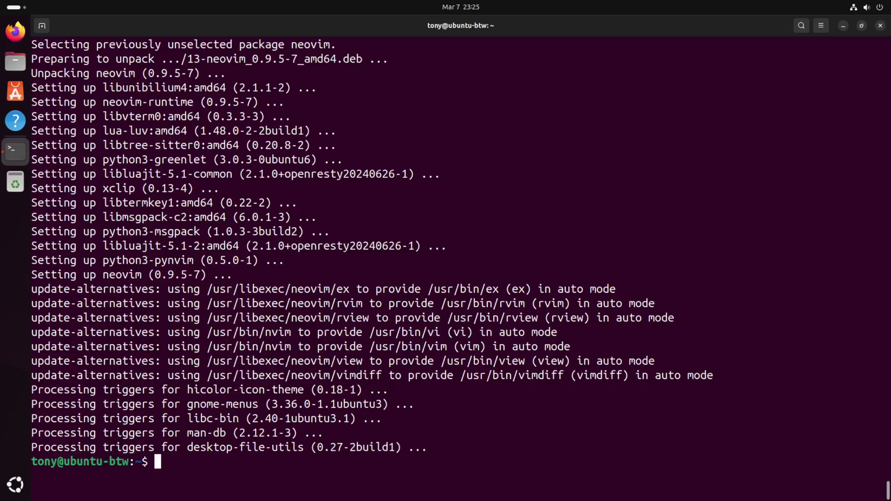
pyautogui.write('clear')
pyautogui.press('Return')
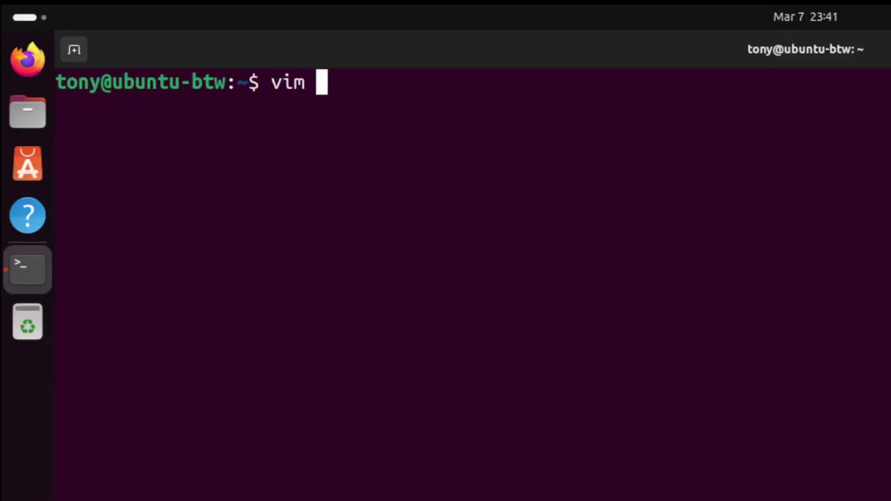
# Step: Append echo 'hello' as the last line of .bashrc in vim, save with :wq, and source it
pyautogui.write('.bashrc')
pyautogui.press('Return')
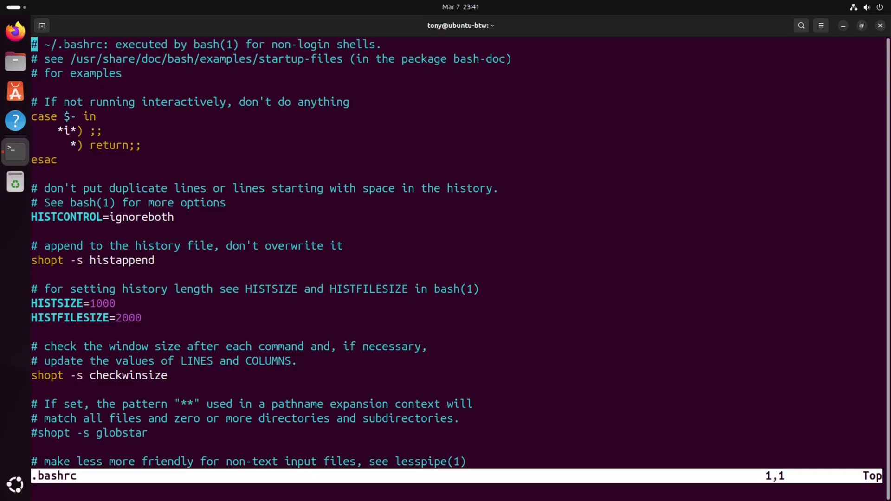
pyautogui.hotkey('shift', 'g')
pyautogui.press('o')
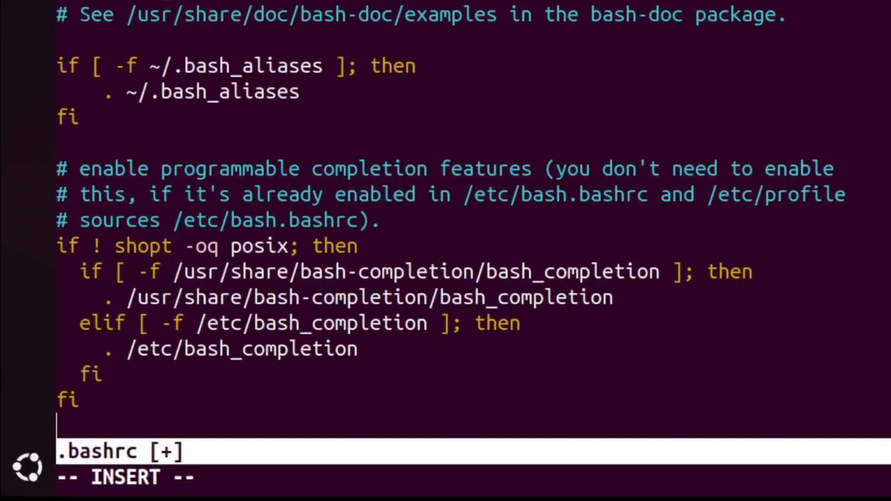
pyautogui.write('echo ')
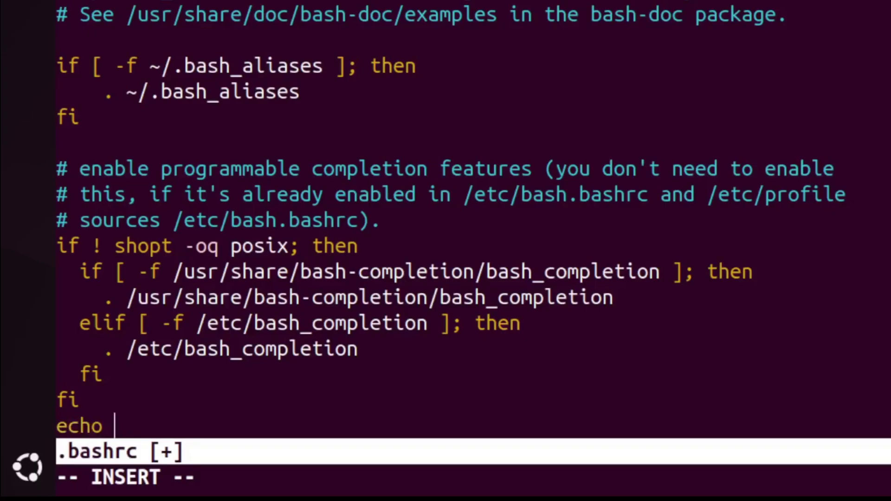
pyautogui.write("'hello'")
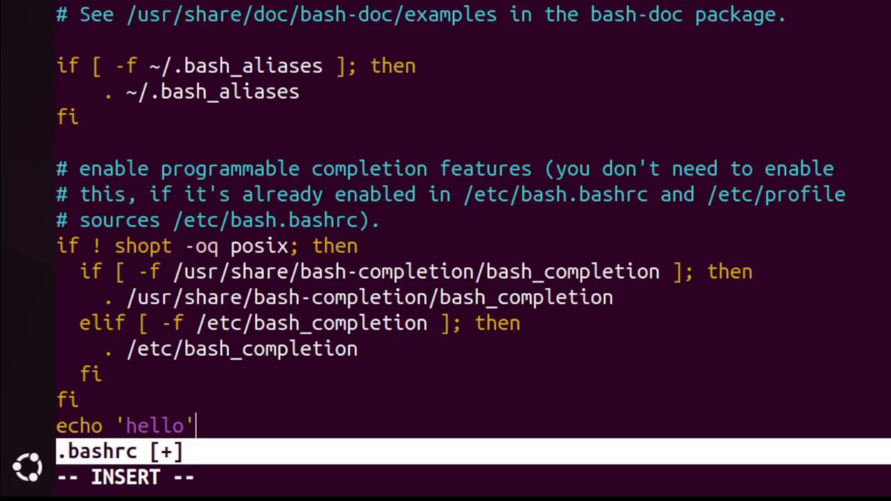
pyautogui.press('Escape')
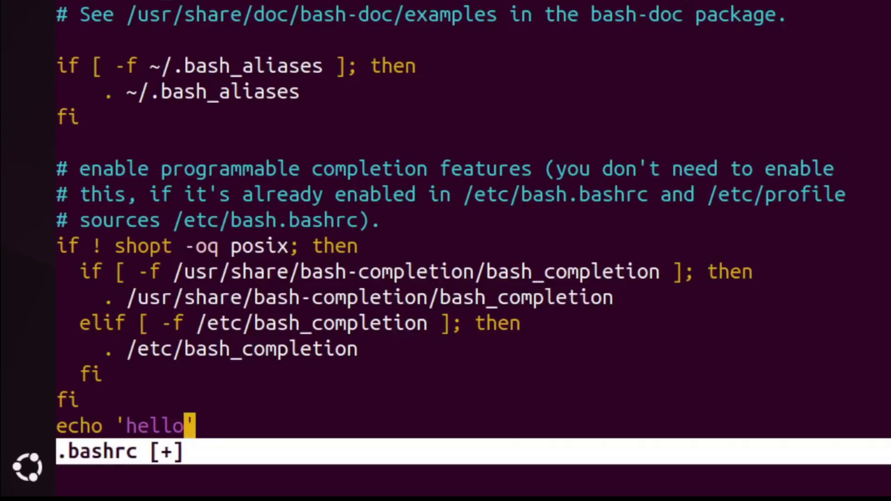
pyautogui.write(':wq')
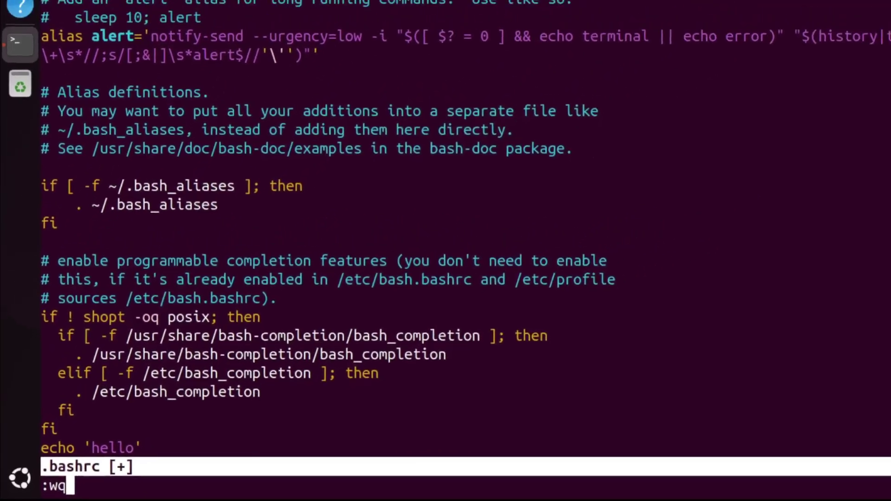
pyautogui.press('Return')
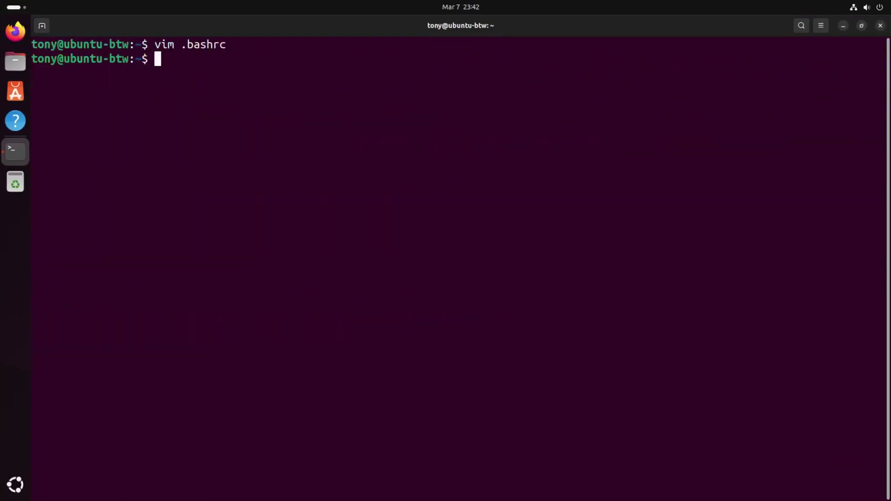
pyautogui.write('source .')
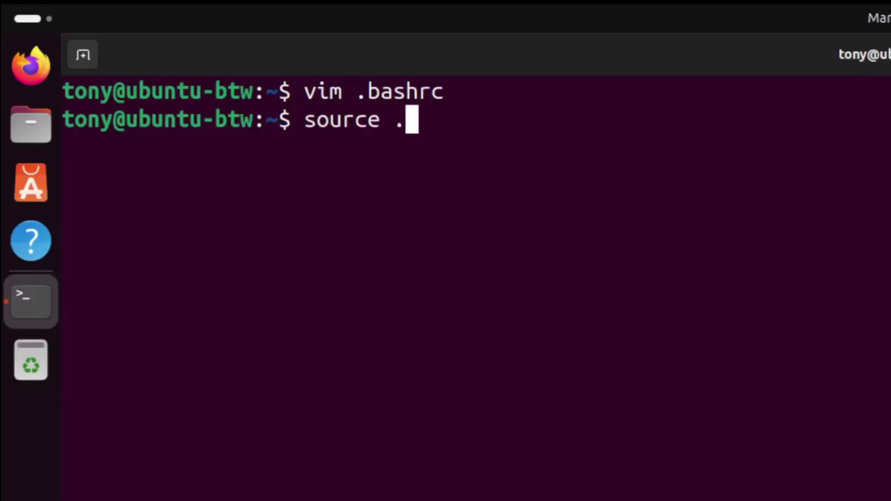
pyautogui.write('bashrc')
pyautogui.press('Return')
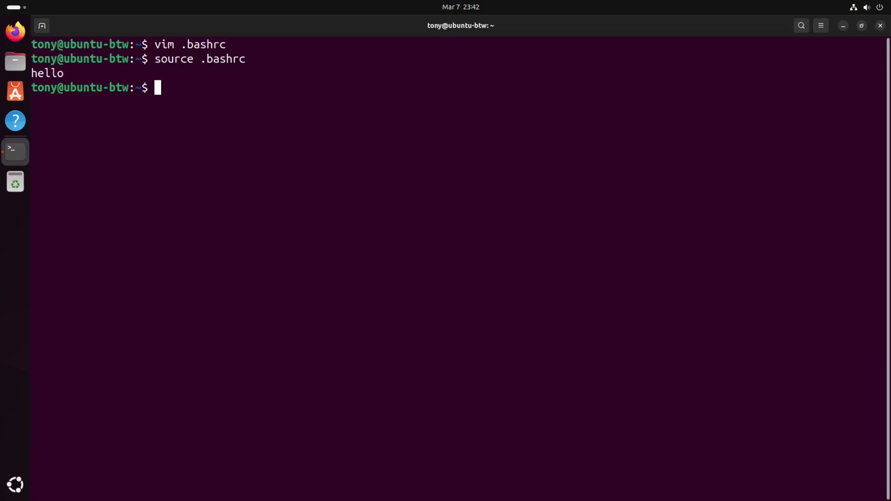
# Step: Install neofetch with sudo apt install neofetch, then clear the screen
pyautogui.write('sudo apt install neofetch')
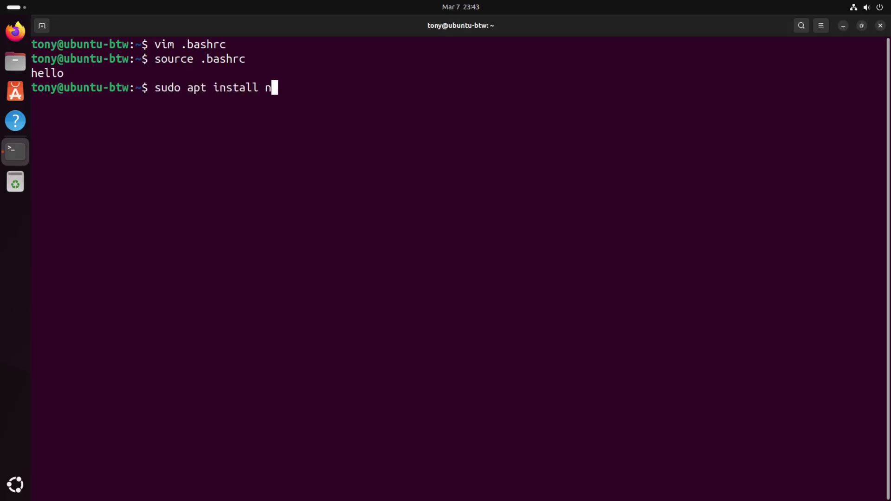
pyautogui.press('Return')
pyautogui.press('Return')
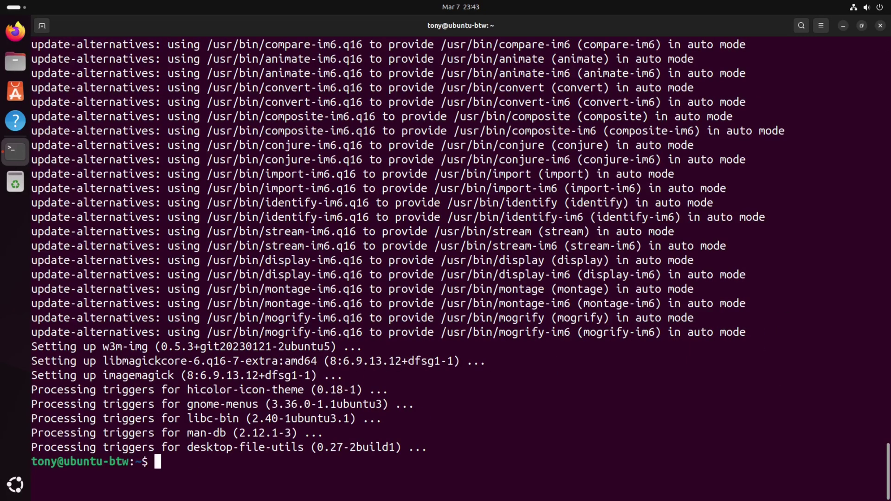
pyautogui.hotkey('ctrl', 'l')
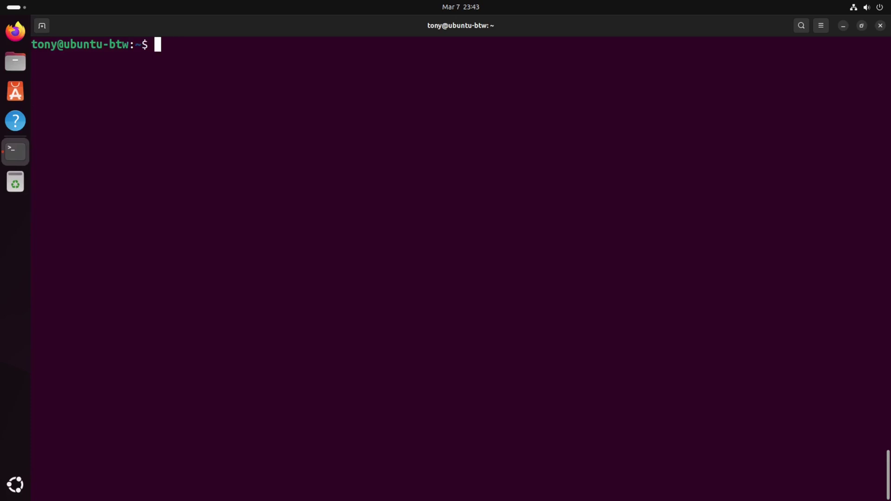
# Step: Run neofetch to print the Ubuntu 24.10 system summary, then clear the terminal
pyautogui.write('neofetch')
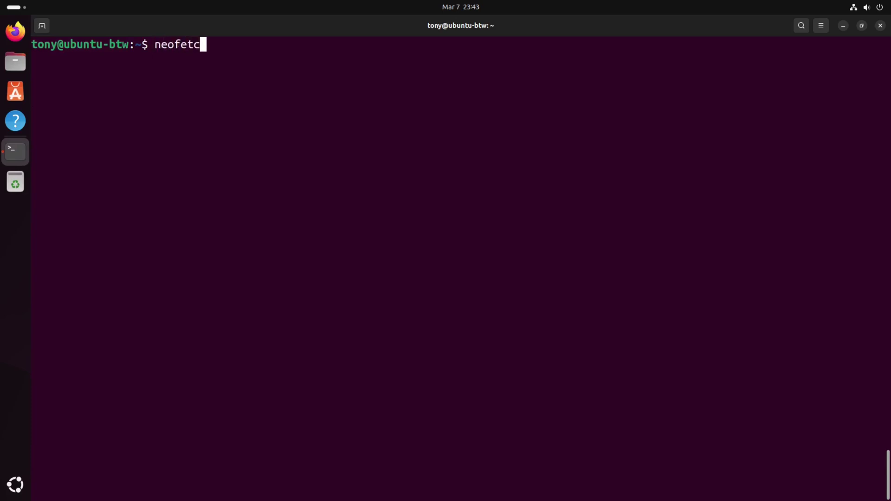
pyautogui.press('Return')
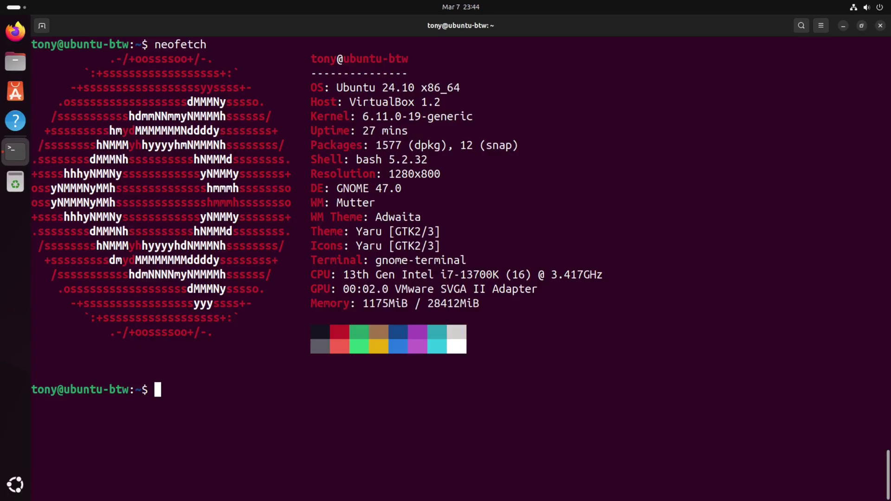
pyautogui.write('clear')
pyautogui.press('Return')
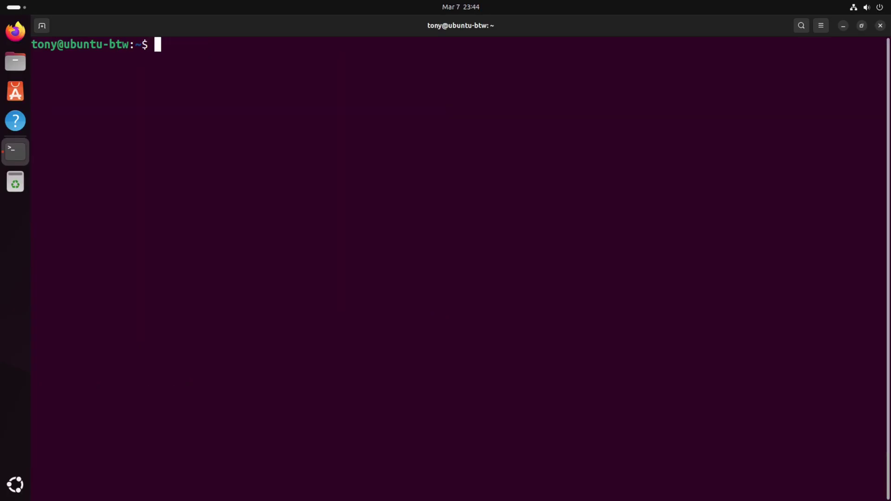
pyautogui.write('vim .bashrc')
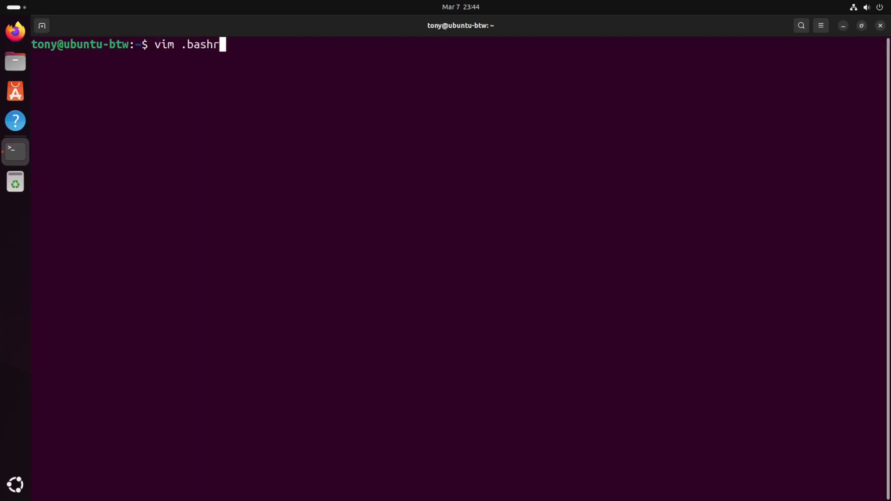
# Step: Replace the final echo 'hello' line of .bashrc with neofetch, save it, and source .bashrc
pyautogui.press('Return')
pyautogui.hotkey('shift', 'g')
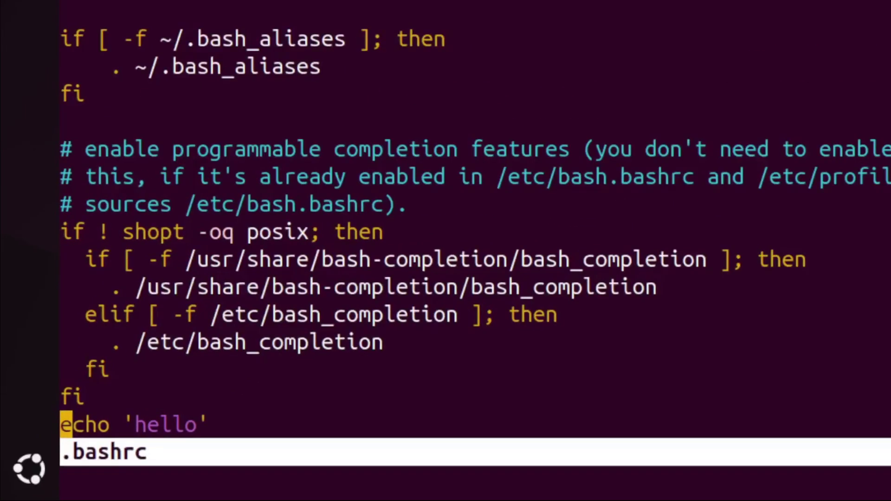
pyautogui.press('c')
pyautogui.press('c')
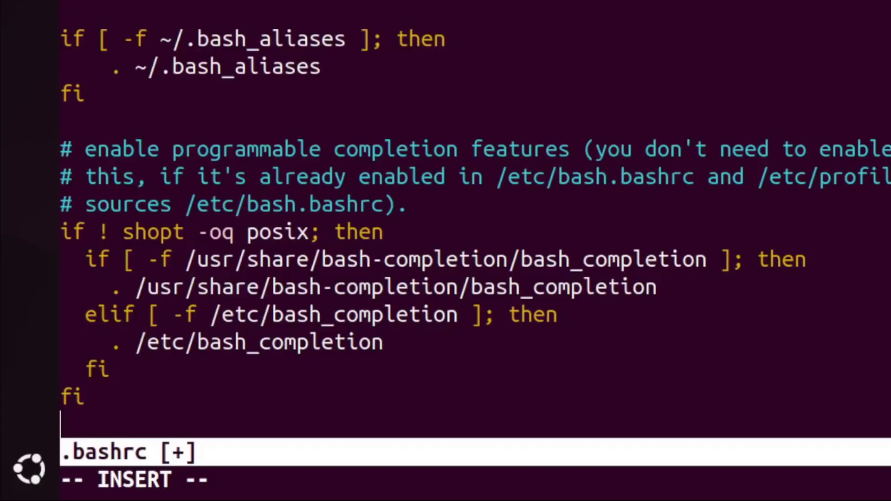
pyautogui.write('neofetch')
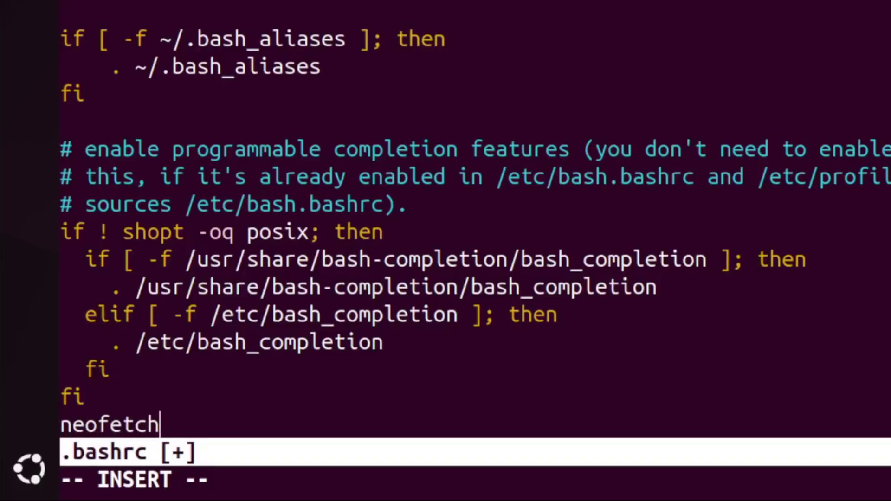
pyautogui.press('Escape')
pyautogui.write(':wq')
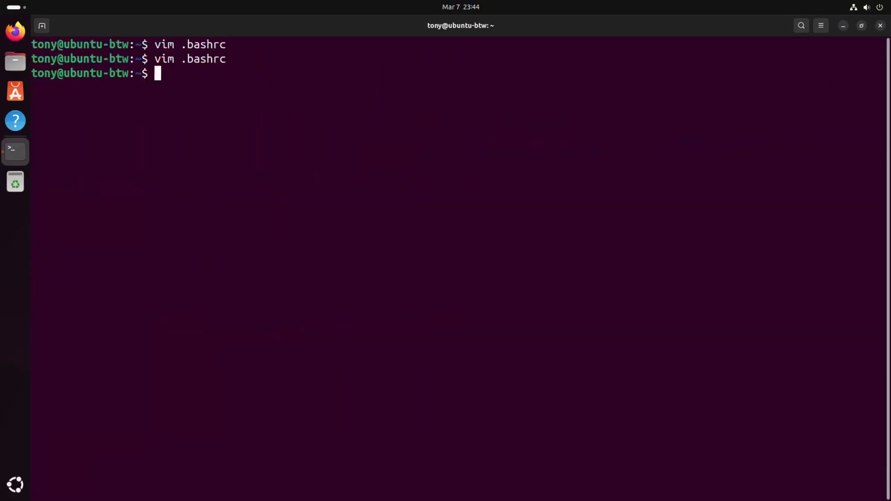
pyautogui.write('source .bashrc')
pyautogui.press('Return')
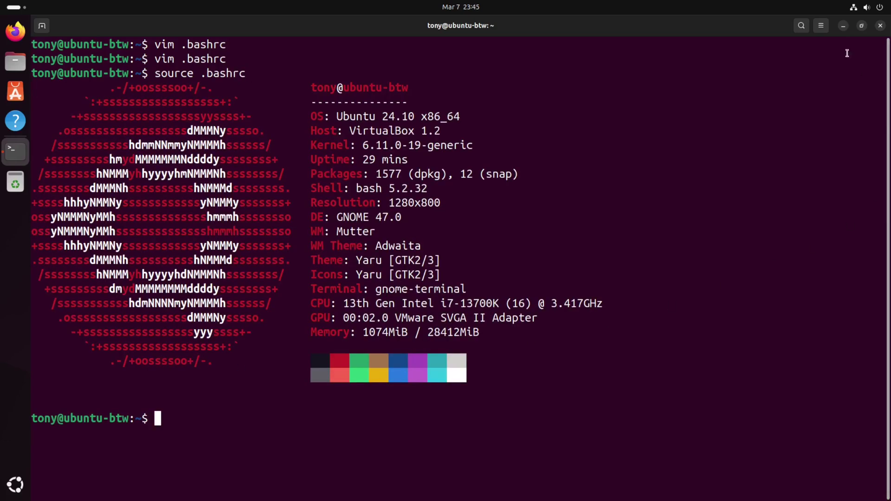
# Step: Close the terminal and open a fresh, maximized GNOME Terminal window
pyautogui.click(880, 26)
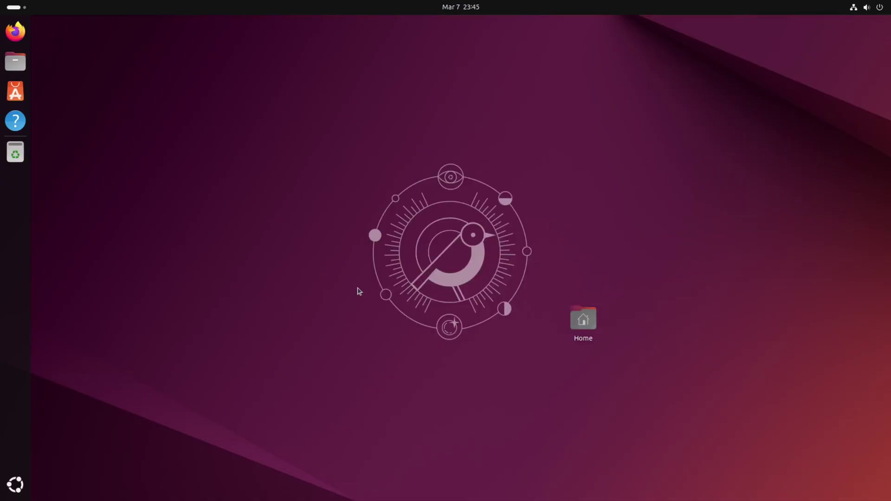
pyautogui.hotkey('ctrl', 'alt', 't')
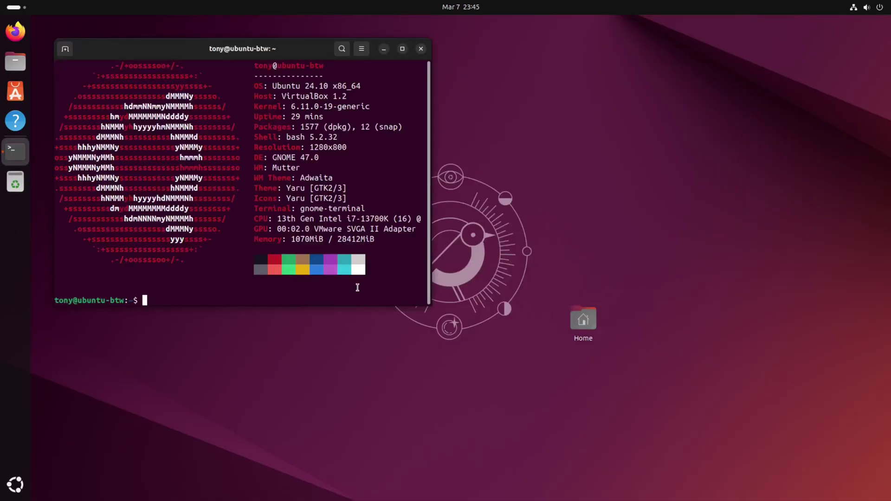
pyautogui.press('super+Up')
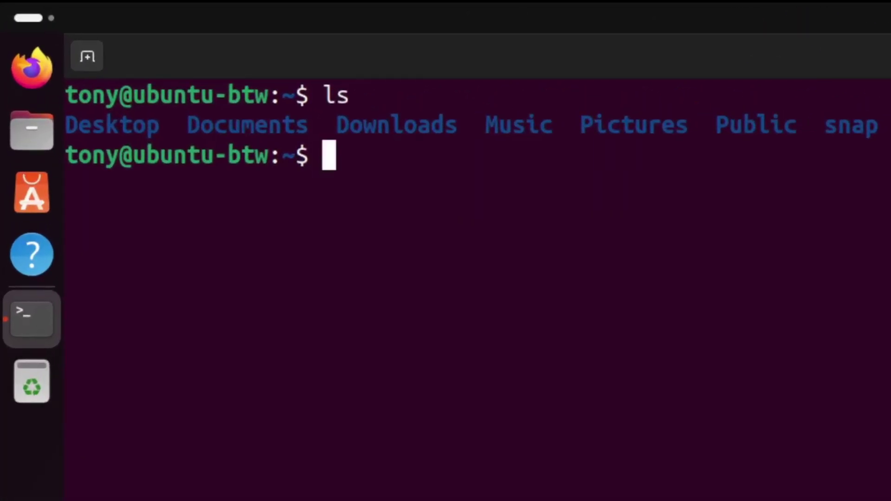
# Step: Install eza with sudo apt install eza, entering the administrator password
pyautogui.write('sud')
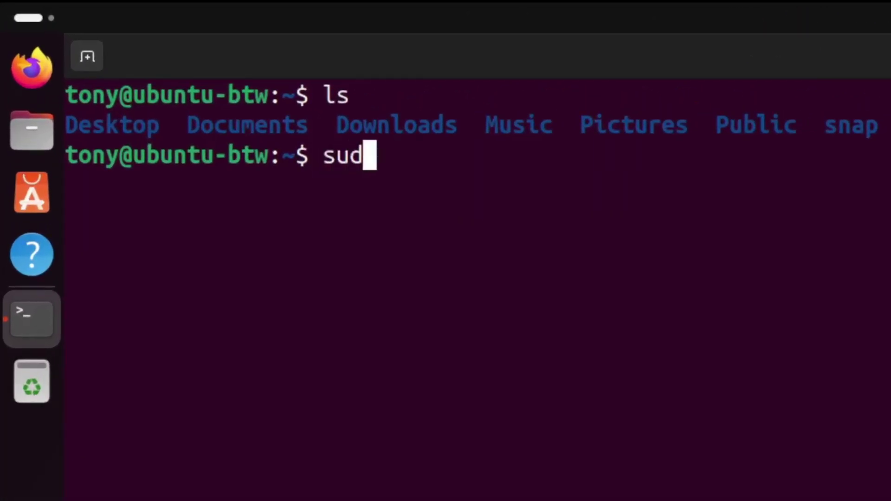
pyautogui.write('o apt install eza')
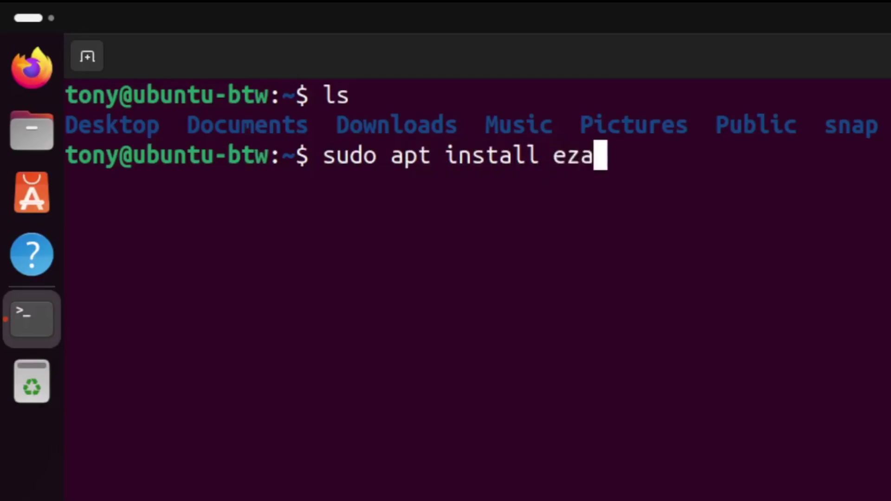
pyautogui.press('Return')
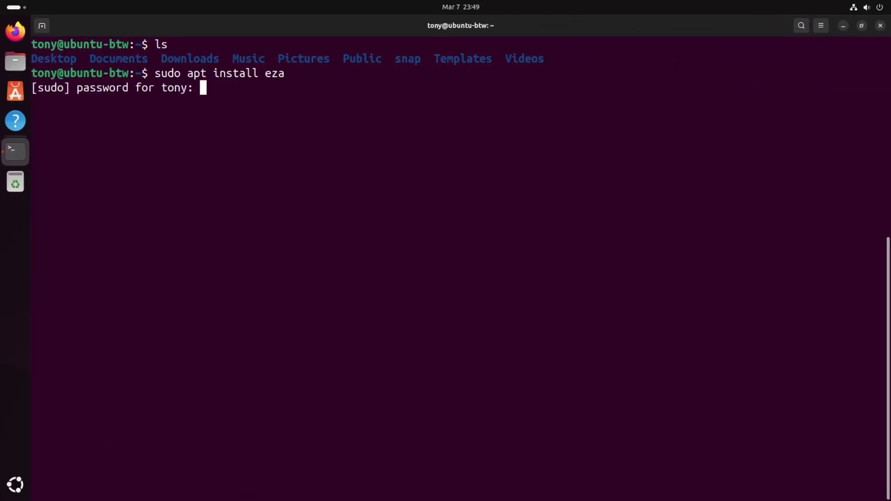
pyautogui.press('Return')
# Step: List the home folder with eza, then with eza -al --color=always --group-directories-first
pyautogui.press('Return')
pyautogui.hotkey('ctrl', 'l')
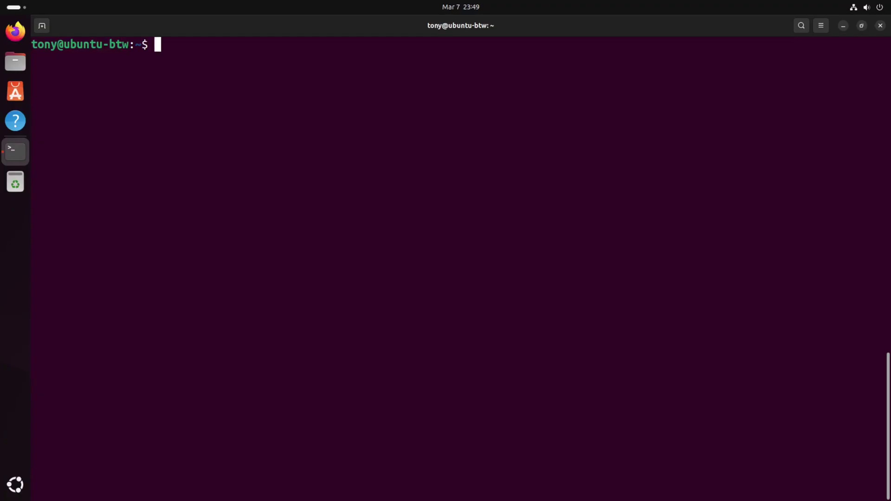
pyautogui.write('eza')
pyautogui.press('Return')
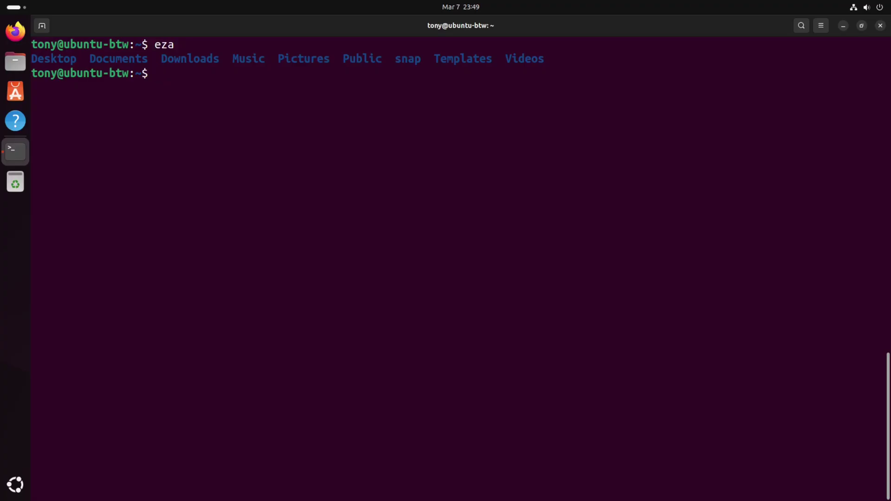
pyautogui.write('eza ')
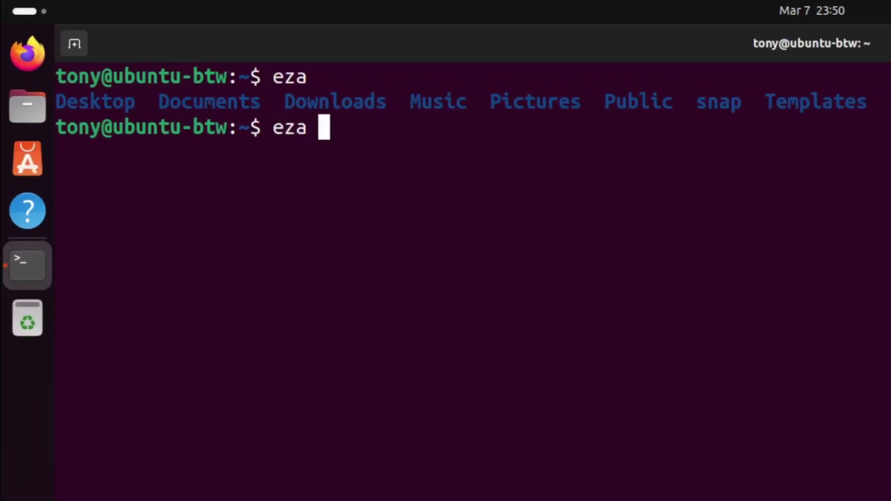
pyautogui.write('-al ')
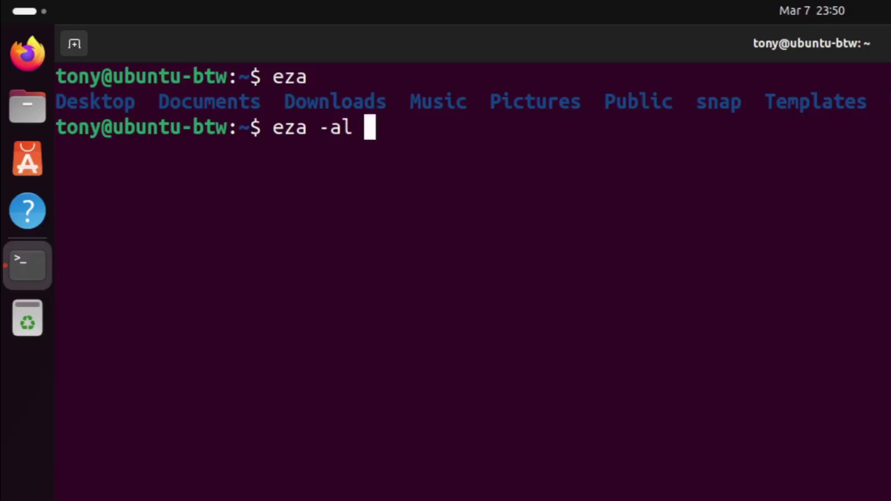
pyautogui.write('--col')
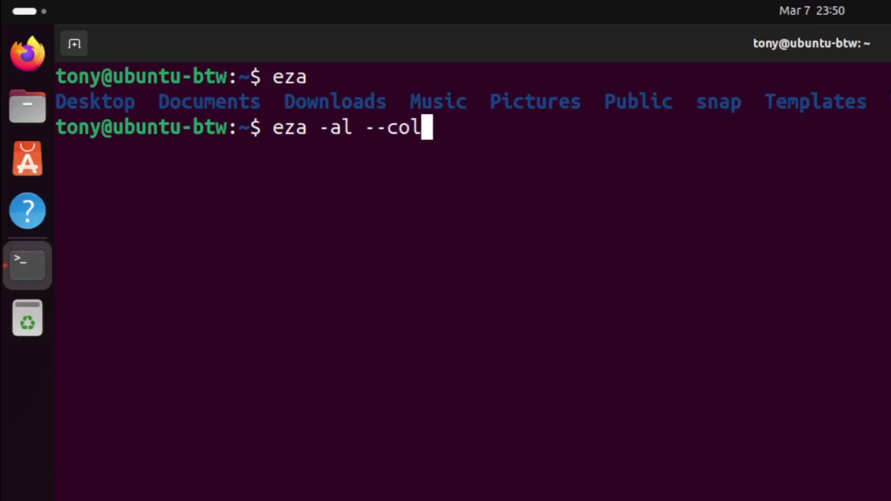
pyautogui.write('or=always')
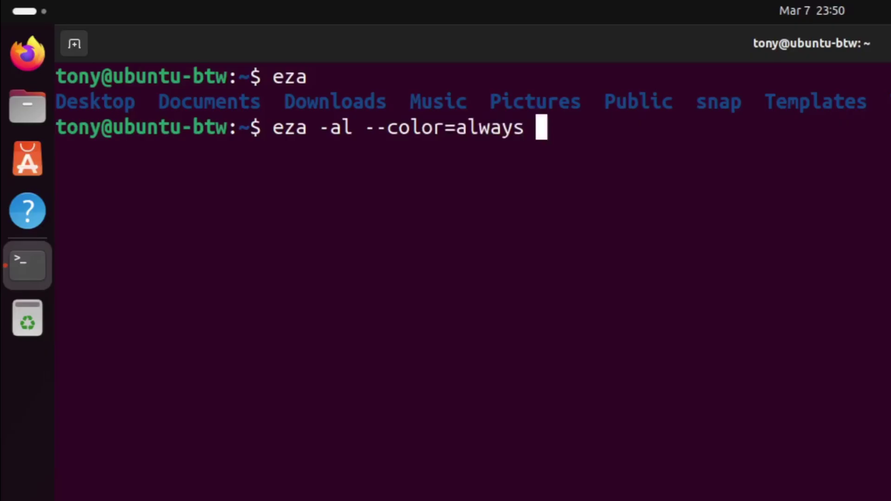
pyautogui.write(' --group')
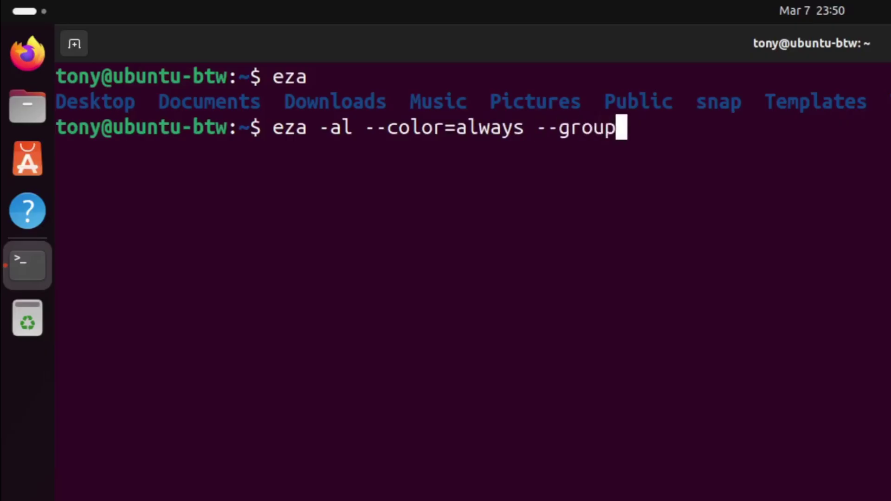
pyautogui.write('-directories-f')
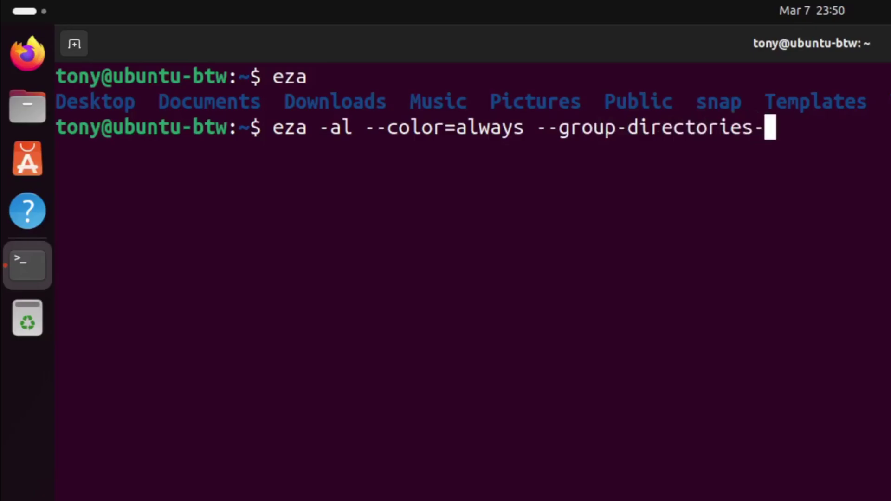
pyautogui.write('irst')
pyautogui.press('Return')
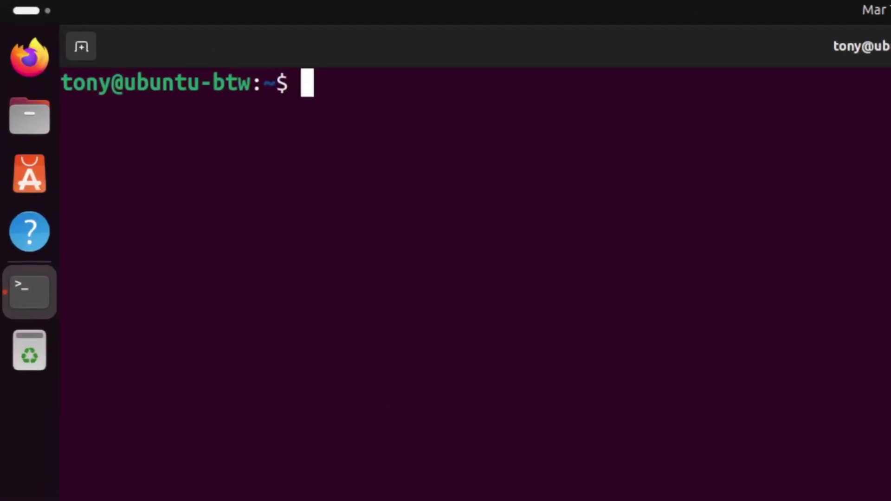
# Step: Open .bashrc in Vim and jump to the alias ls line
pyautogui.write('vim .bashrc')
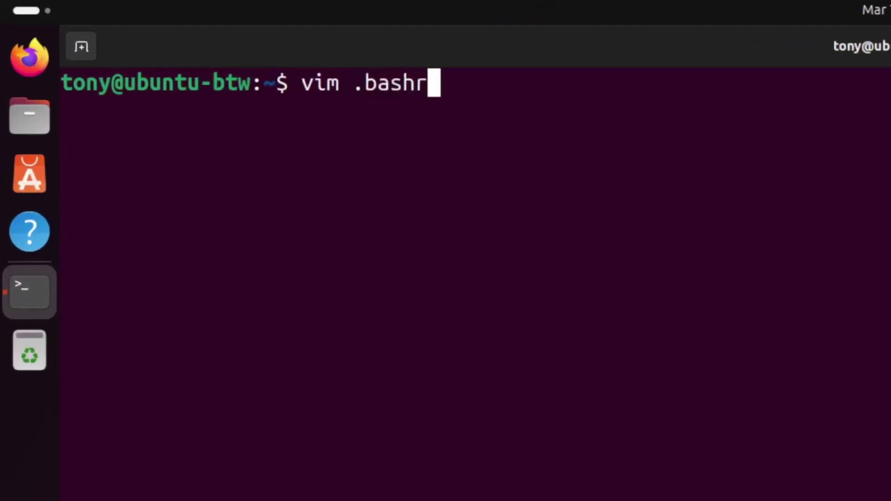
pyautogui.press('Return')
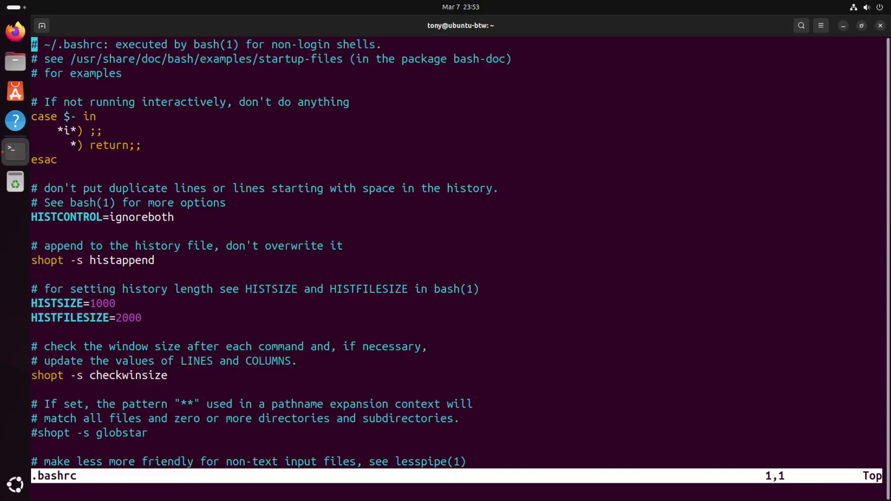
pyautogui.press('/')
pyautogui.write('alias ls')
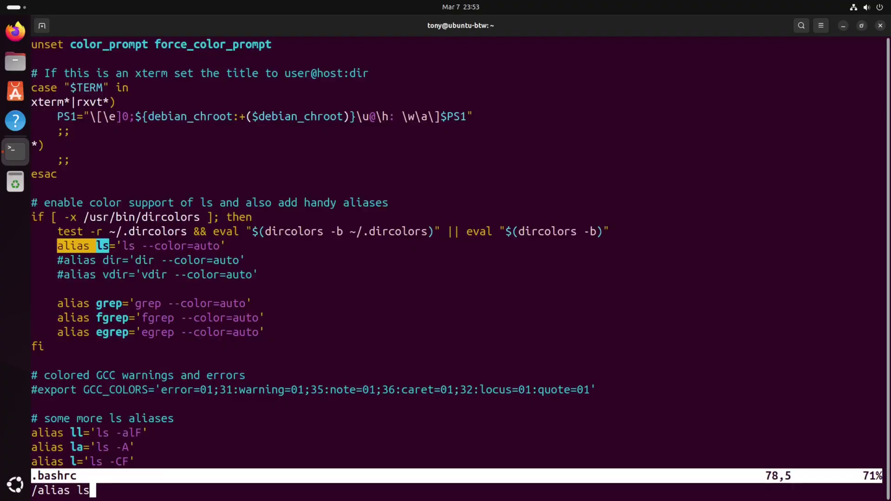
pyautogui.press('Return')
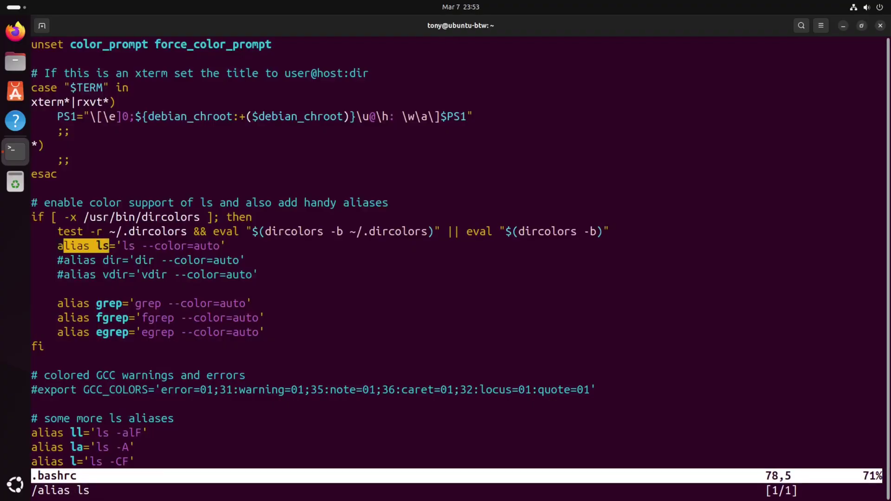
# Step: Change the ls alias to eza -al --color=always --group-directories-first and save .bashrc
pyautogui.press('l')
pyautogui.press('l')
pyautogui.press('l')
pyautogui.press('l')
pyautogui.press('l')
pyautogui.press('l')
pyautogui.press('l')
pyautogui.press('l')
pyautogui.press('l')
pyautogui.press('l')
pyautogui.press('c')
pyautogui.press('i')
pyautogui.press("'")
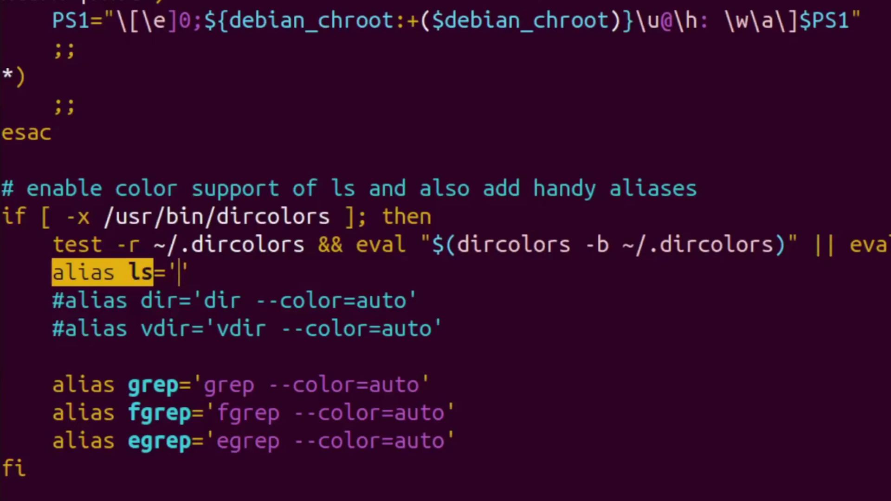
pyautogui.write('eza')
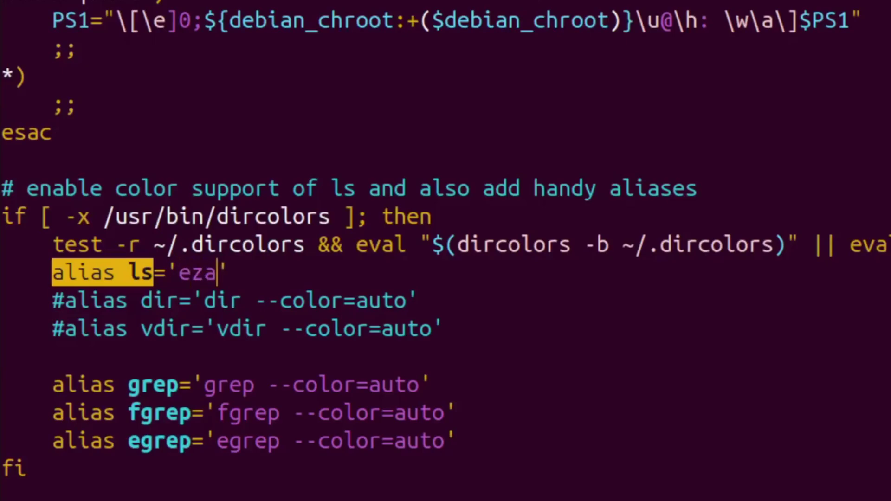
pyautogui.write(' -al --')
pyautogui.write('color=')
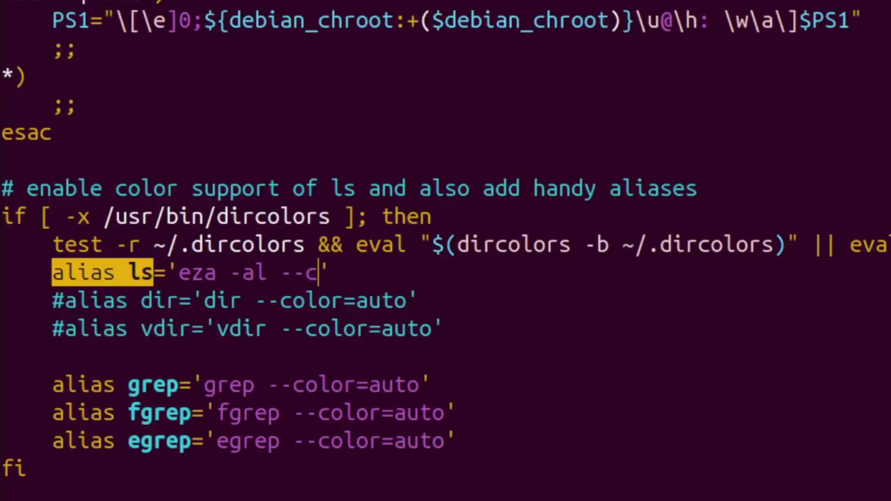
pyautogui.write('always --gro')
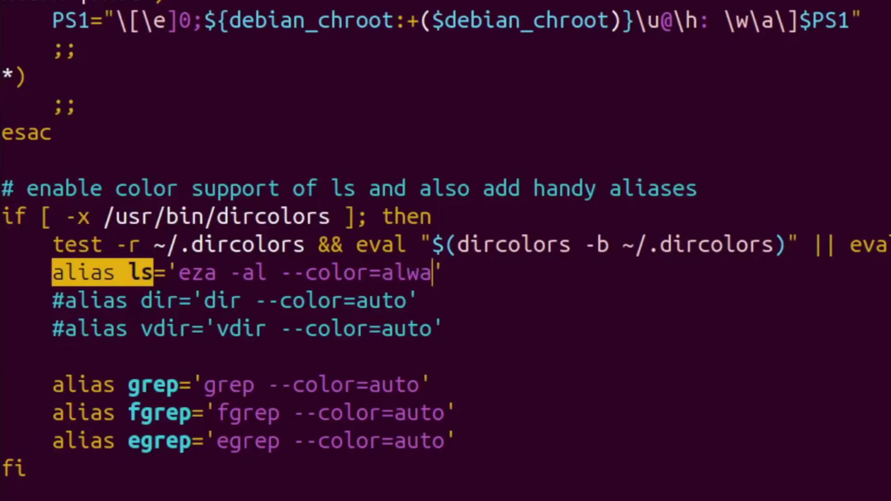
pyautogui.write('up-directori')
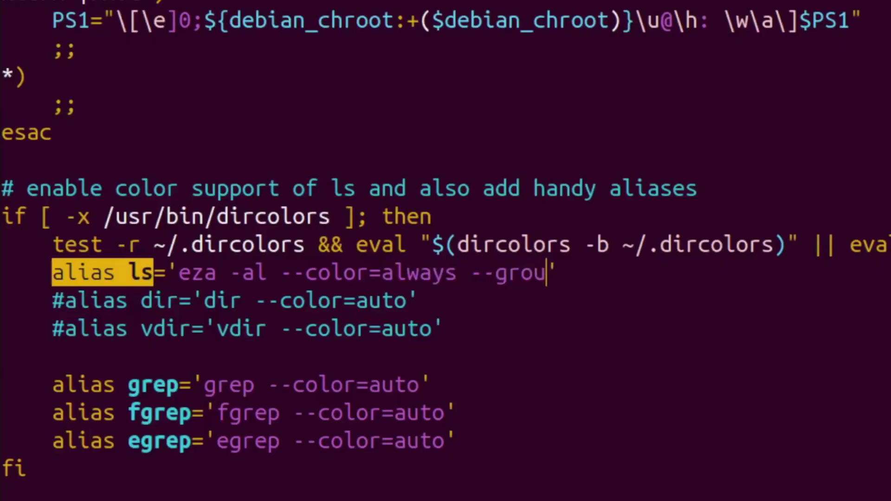
pyautogui.write('es-first')
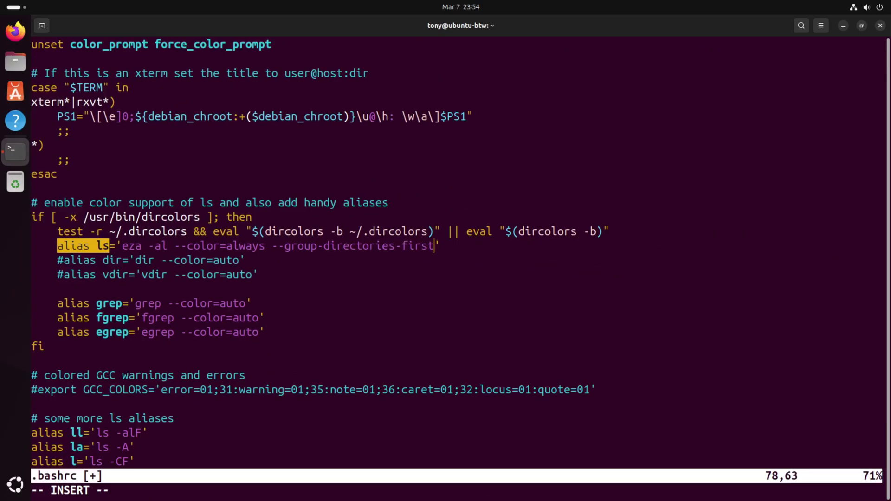
pyautogui.press('Escape')
pyautogui.write(':wq')
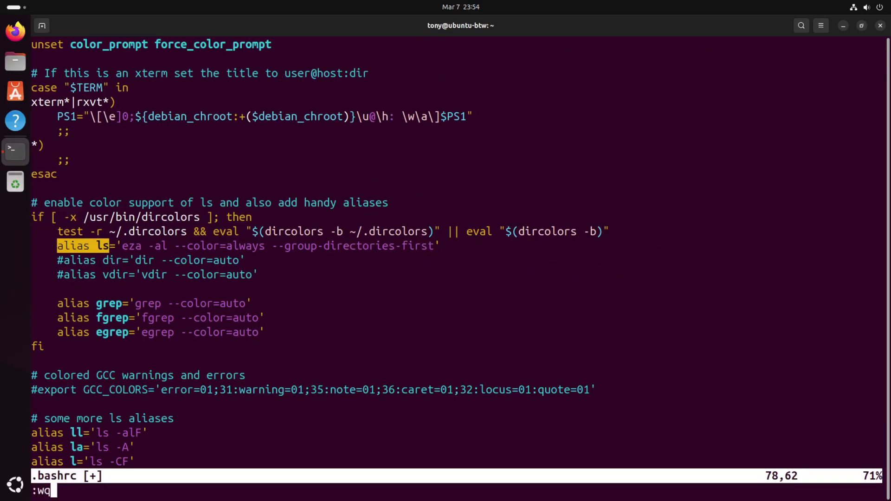
pyautogui.press('Return')
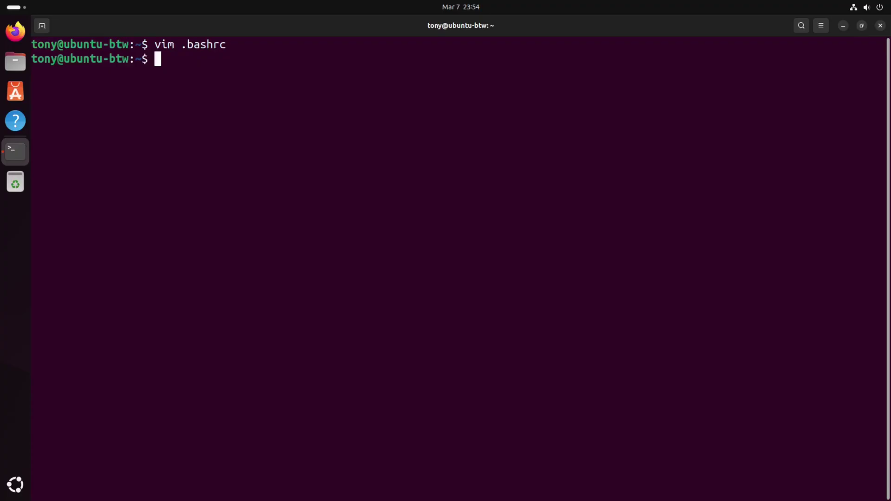
# Step: Source .bashrc and run ls to get eza's coloured, directories-first listing
pyautogui.write('source .bashr')
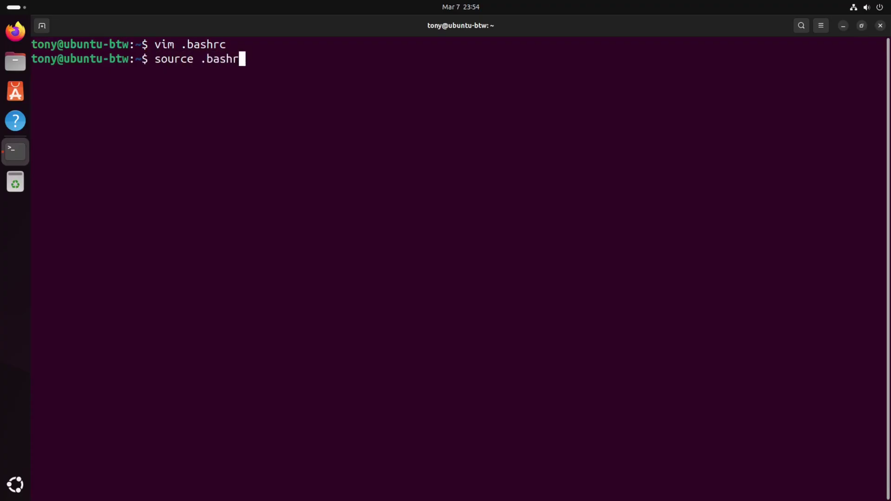
pyautogui.write('c')
pyautogui.press('Return')
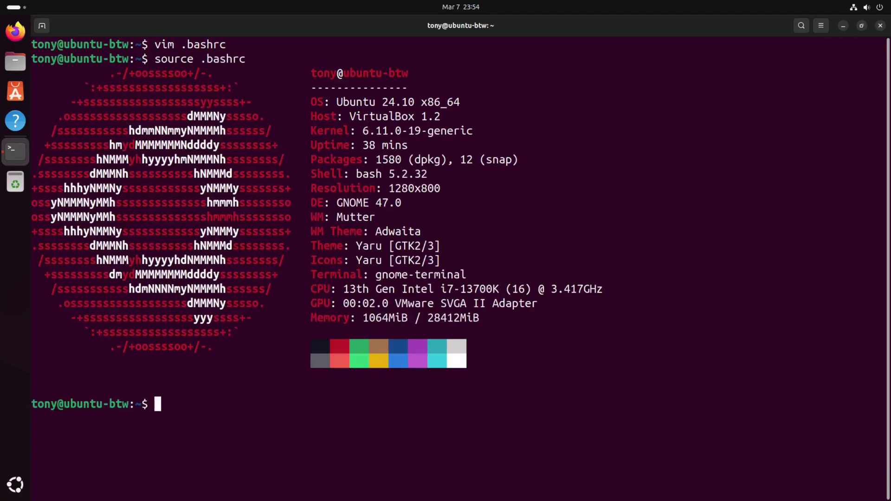
pyautogui.write('ls')
pyautogui.press('Return')
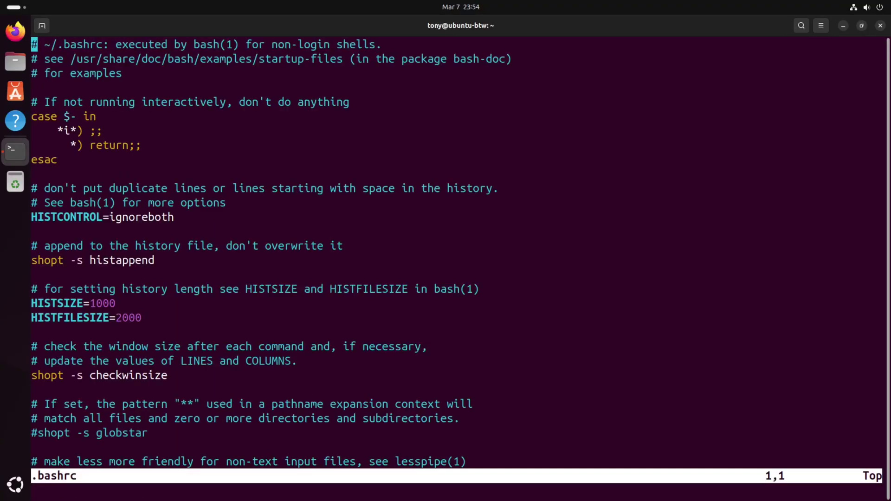
# Step: Add alias syu='sudo apt update; sudo apt upgrade' below the ls aliases and save .bashrc
pyautogui.hotkey('shift', 'g')
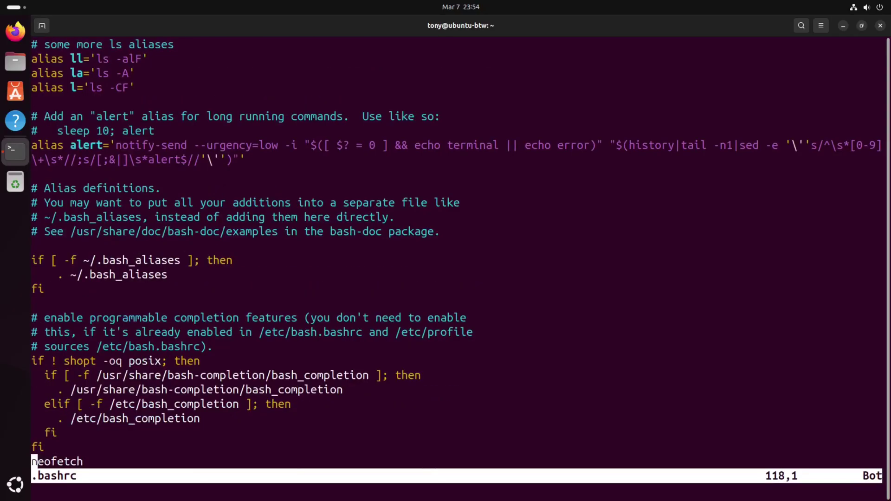
pyautogui.press('k')
pyautogui.press('k')
pyautogui.press('k')
pyautogui.press('k')
pyautogui.press('k')
pyautogui.press('k')
pyautogui.press('k')
pyautogui.press('k')
pyautogui.press('k')
pyautogui.press('k')
pyautogui.press('k')
pyautogui.press('k')
pyautogui.press('k')
pyautogui.press('k')
pyautogui.press('k')
pyautogui.press('k')
pyautogui.press('k')
pyautogui.press('k')
pyautogui.press('k')
pyautogui.press('k')
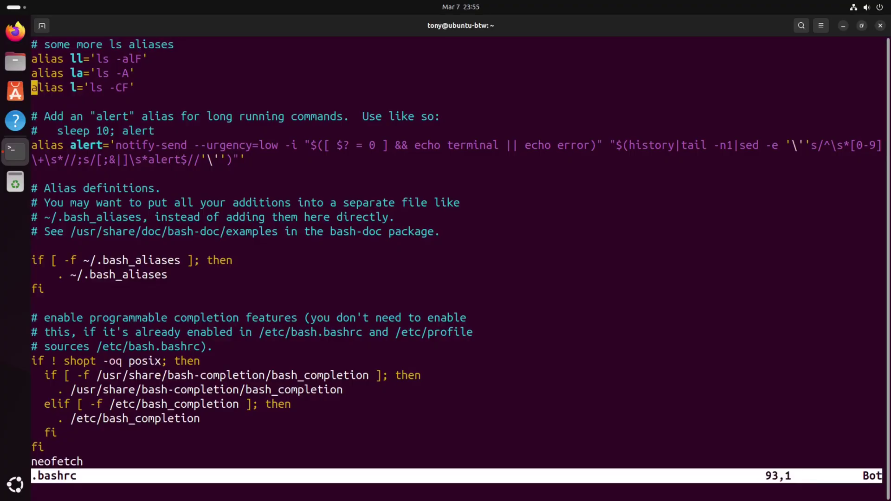
pyautogui.press('o')
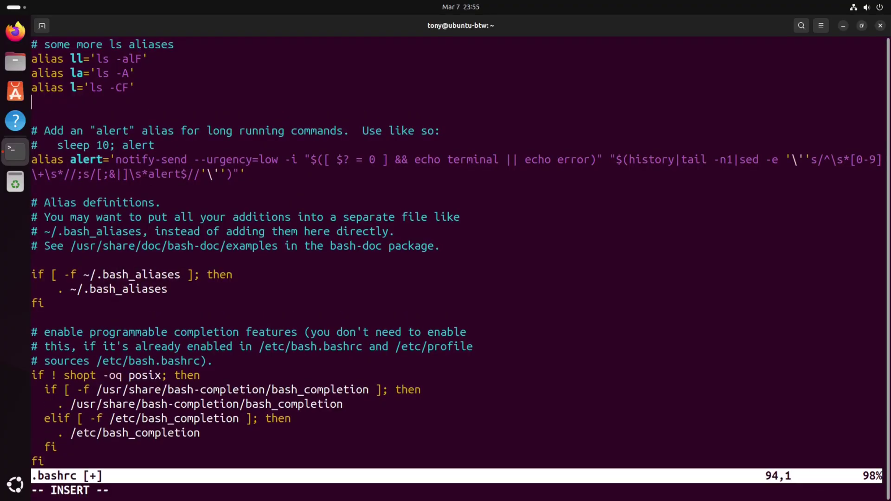
pyautogui.write('ali')
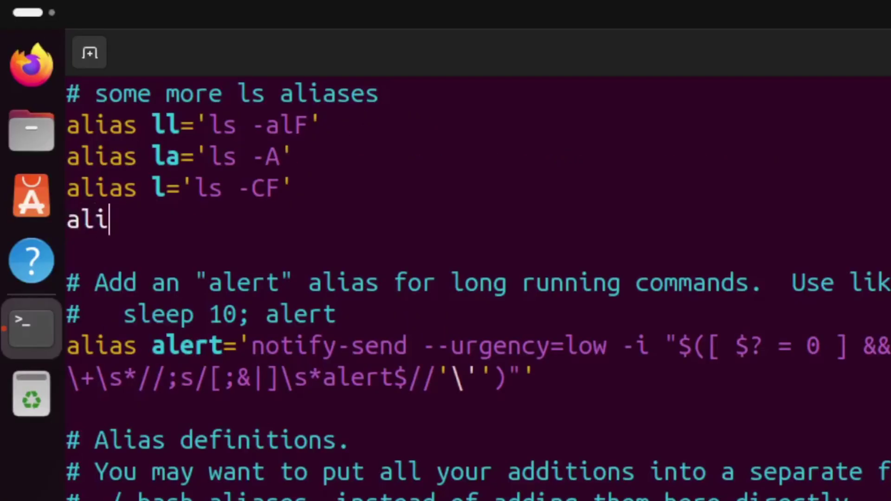
pyautogui.write('as syu')
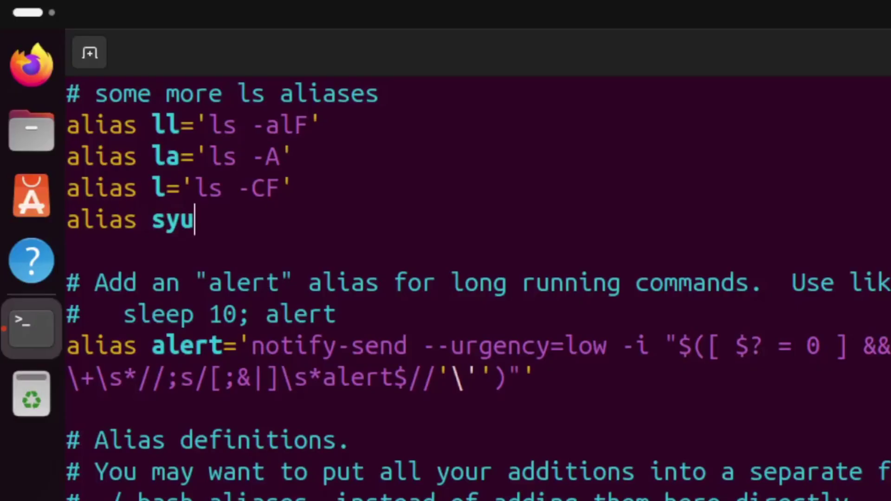
pyautogui.write("='")
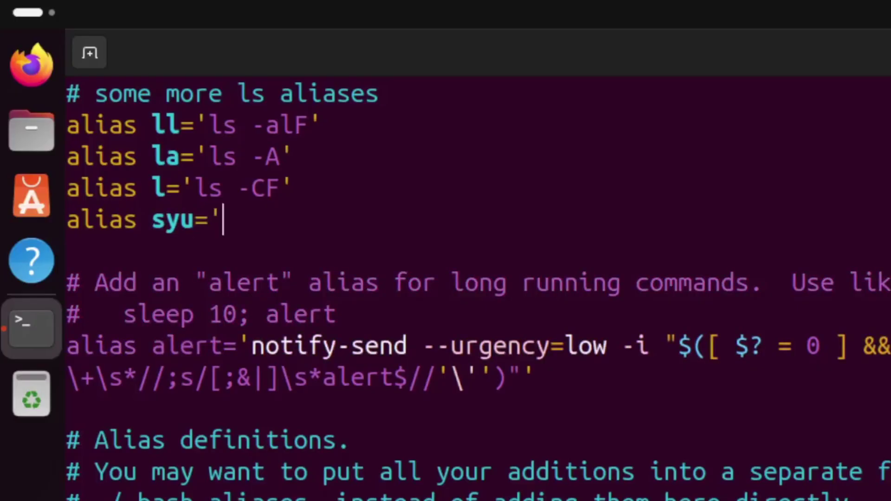
pyautogui.write('sudo apt up')
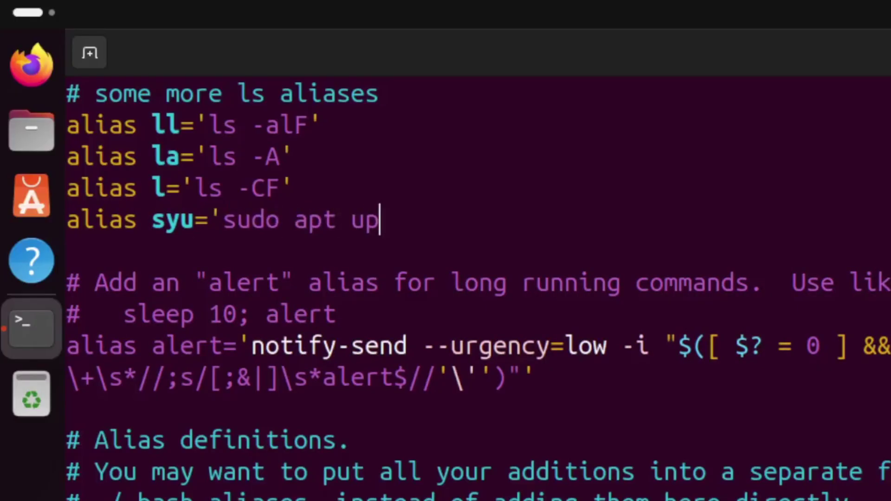
pyautogui.write('date; su')
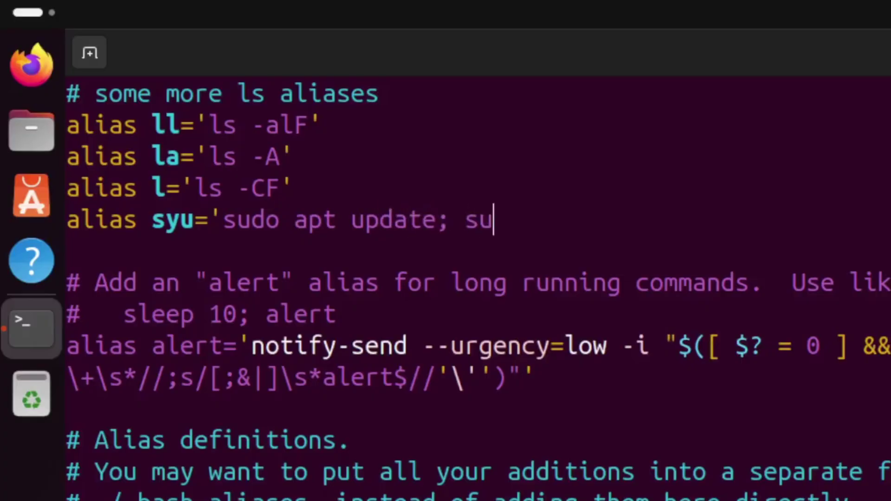
pyautogui.write("do apt upgrade'")
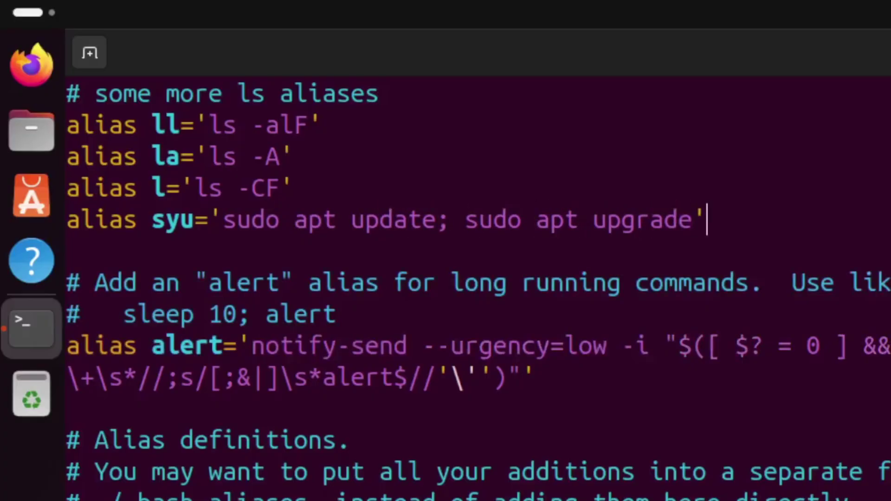
pyautogui.press('Escape')
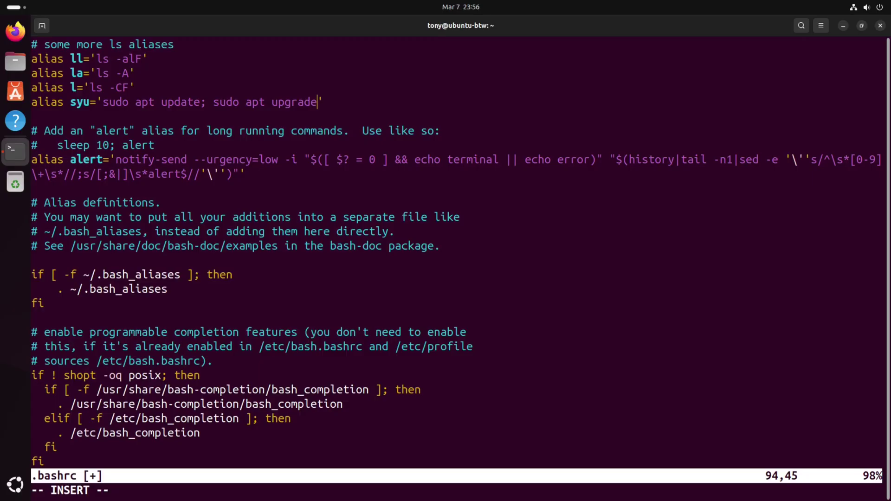
pyautogui.press('Escape')
pyautogui.write(':wq')
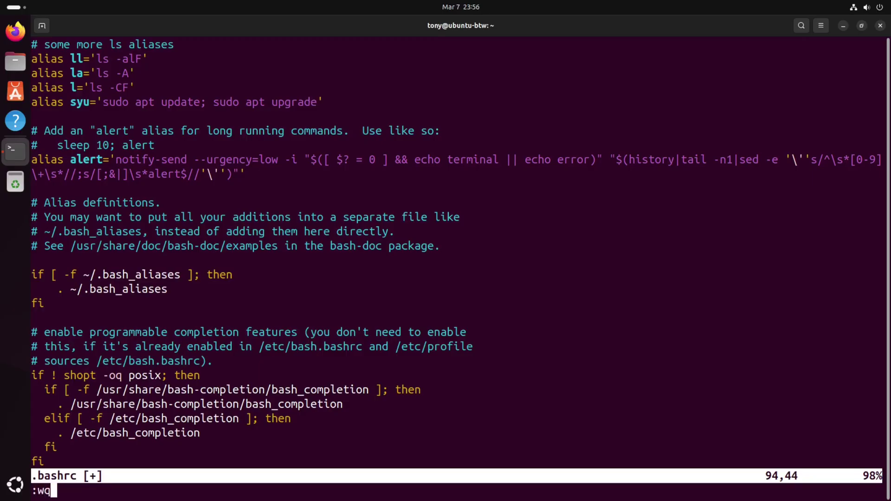
pyautogui.press('Return')
# Step: Source .bashrc, run the syu alias to update packages, and clear the screen
pyautogui.write('sour')
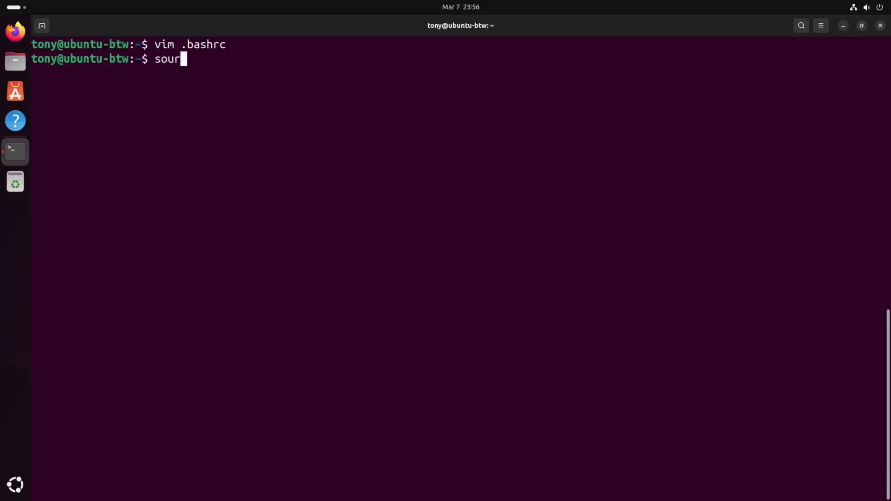
pyautogui.write('ce .bashrc')
pyautogui.press('Return')
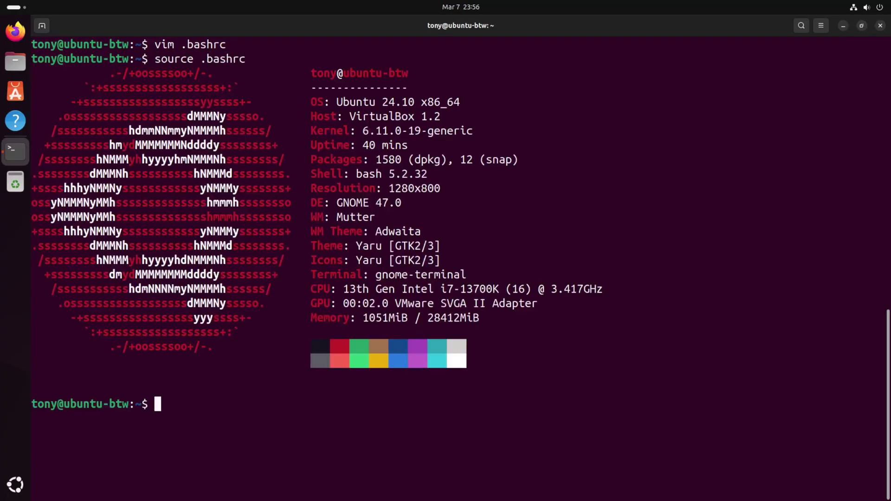
pyautogui.write('syu')
pyautogui.press('Return')
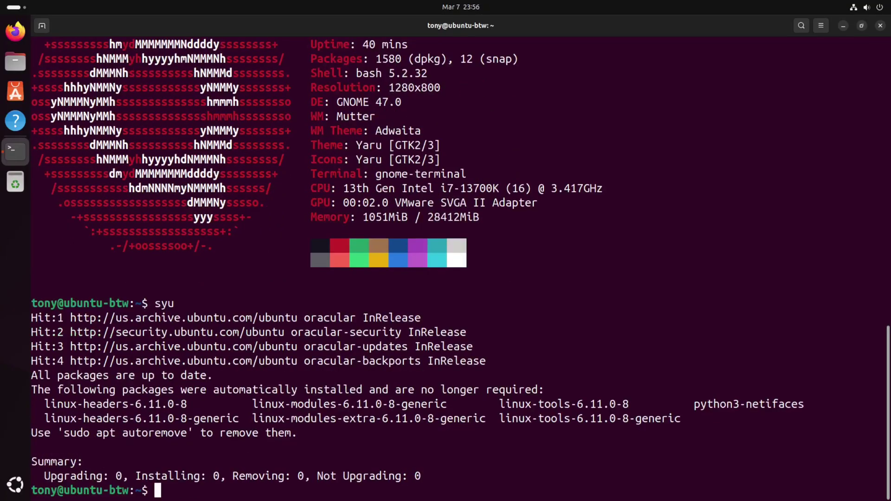
pyautogui.hotkey('ctrl', 'l')
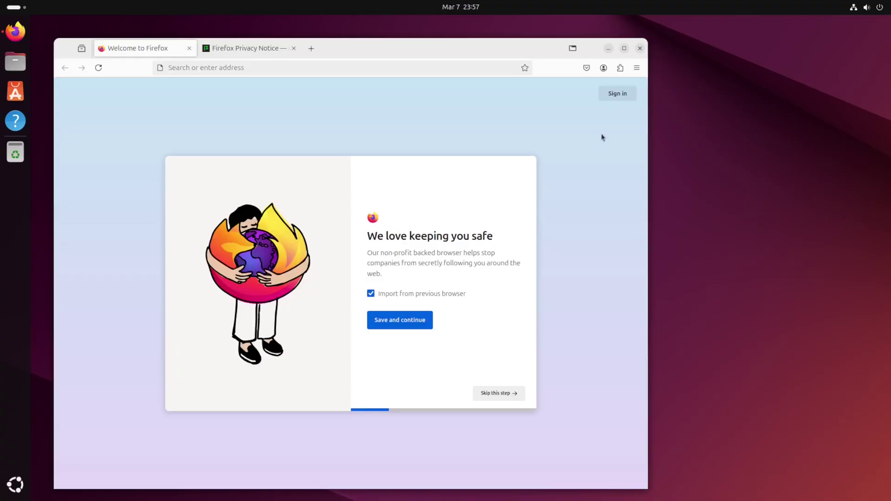
# Step: Maximize Firefox, search for 'arkenfox user.js', and open the arkenfox/user.js GitHub result
pyautogui.click(624, 48)
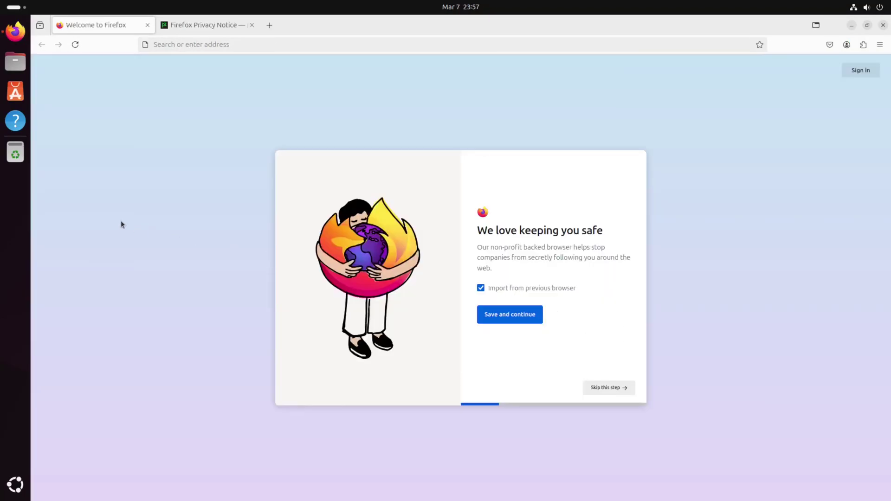
pyautogui.click(880, 31)
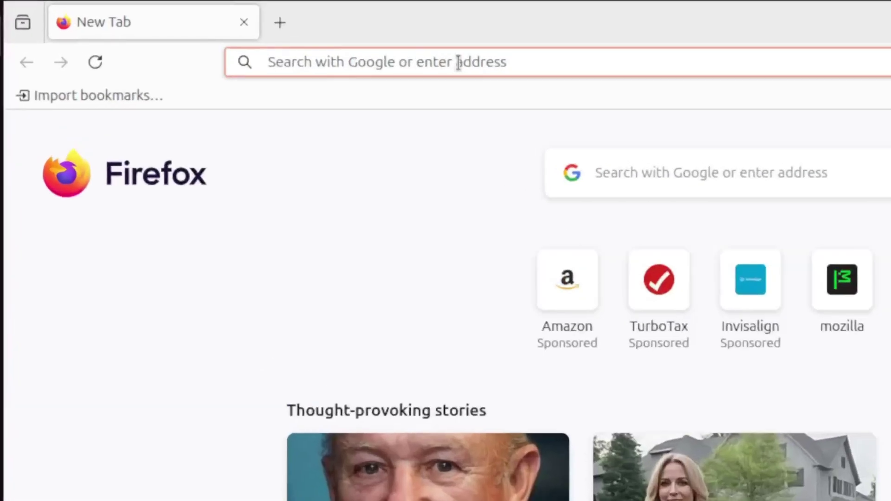
pyautogui.write('arkenfox user.js')
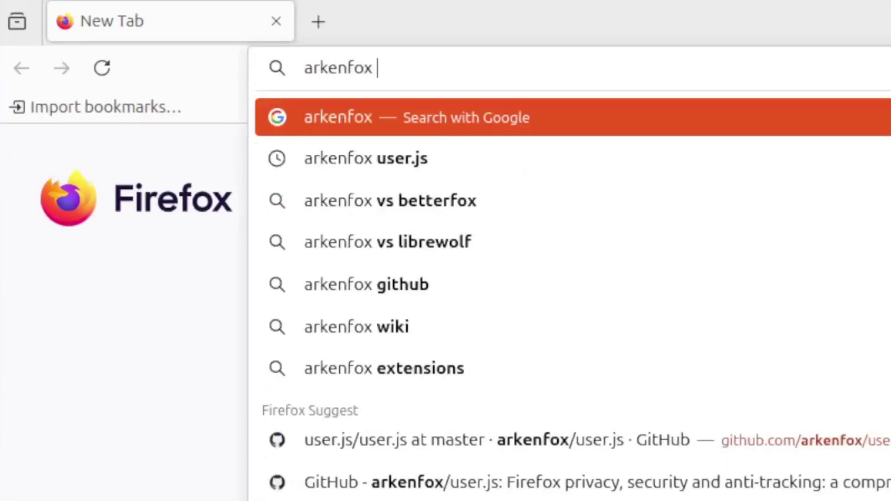
pyautogui.press('Return')
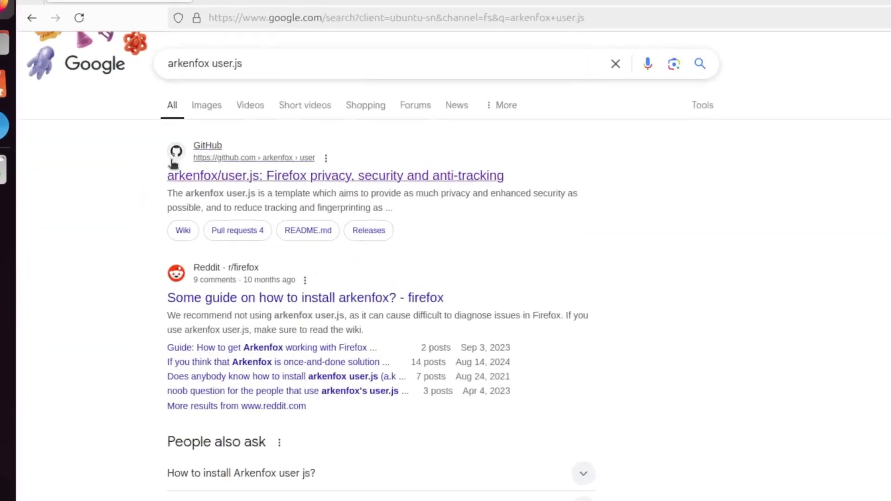
pyautogui.click(229, 211)
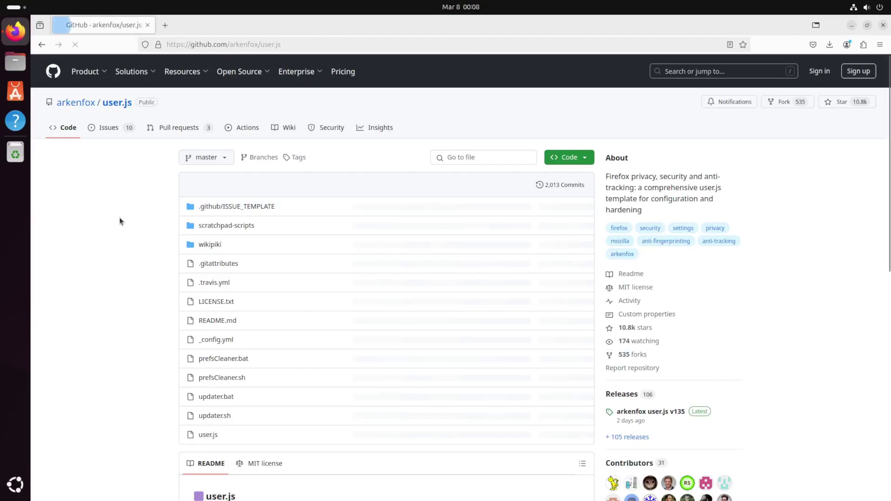
# Step: Download the raw user.js file (78.2 kB) and show it in the Downloads folder
pyautogui.scroll(-8, 93, 208)
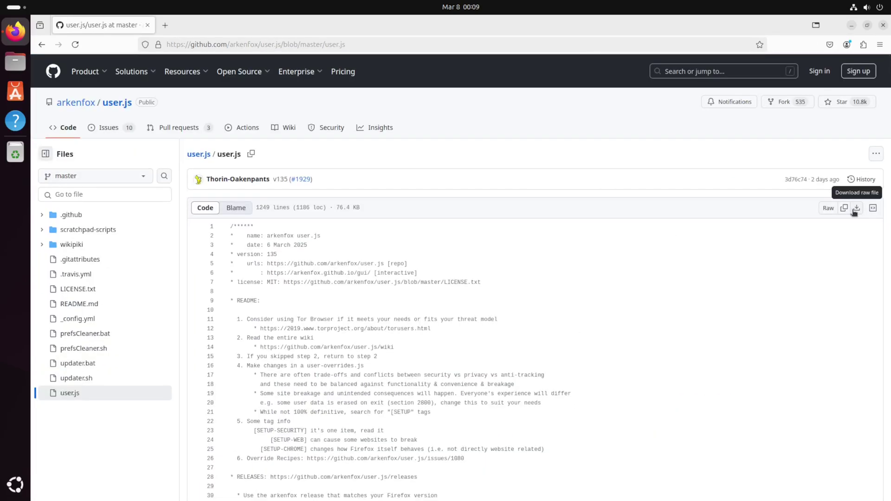
pyautogui.click(856, 208)
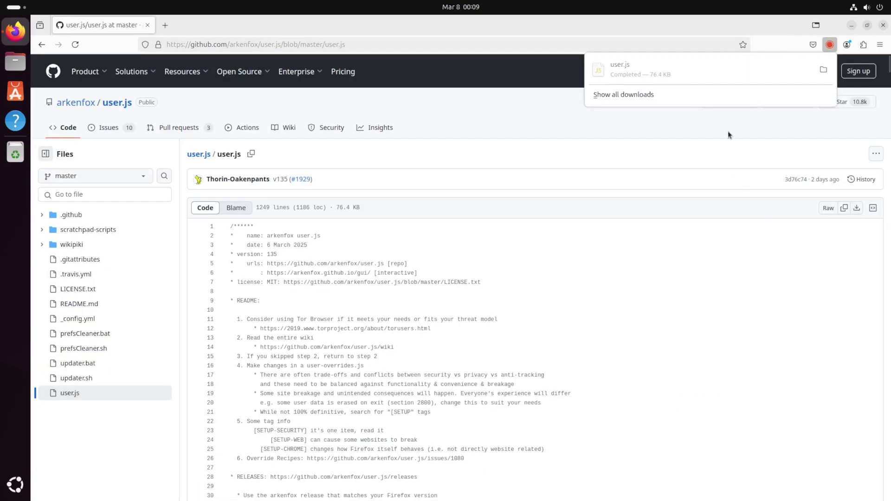
pyautogui.click(820, 71)
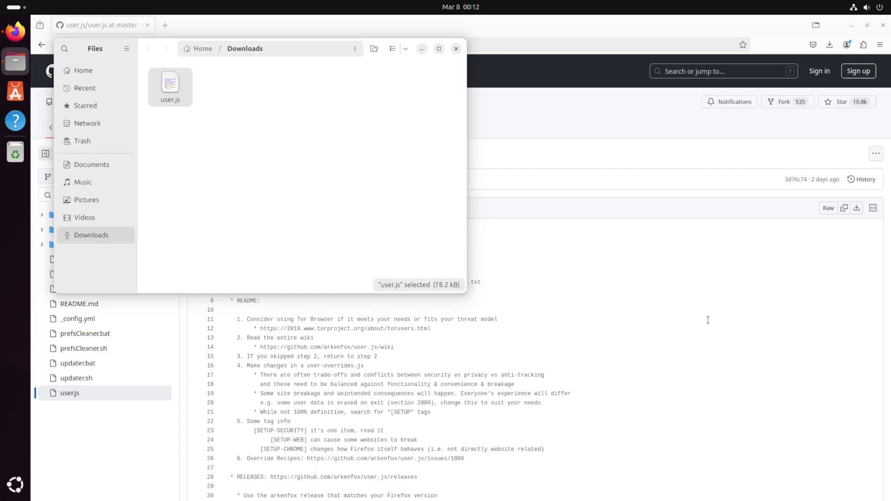
# Step: Go to about:support in Firefox and open the Profile Directory folder in Files
pyautogui.click(707, 320)
pyautogui.click(388, 48)
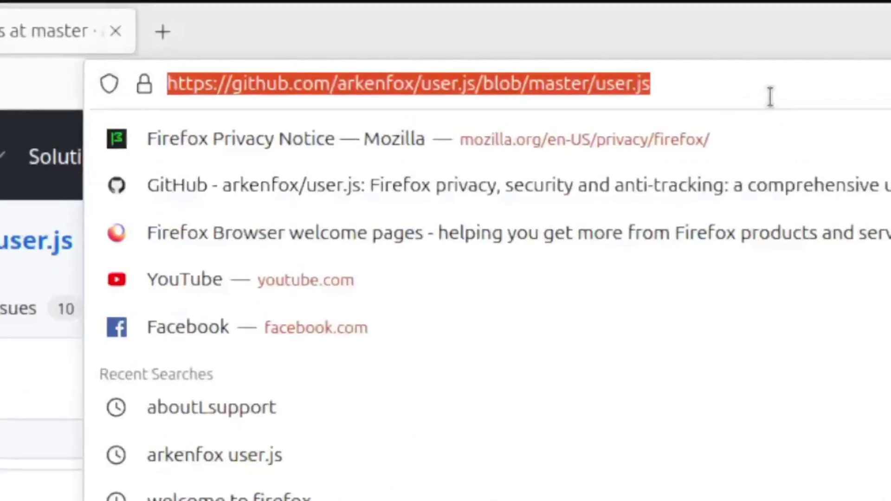
pyautogui.write('about:suppo')
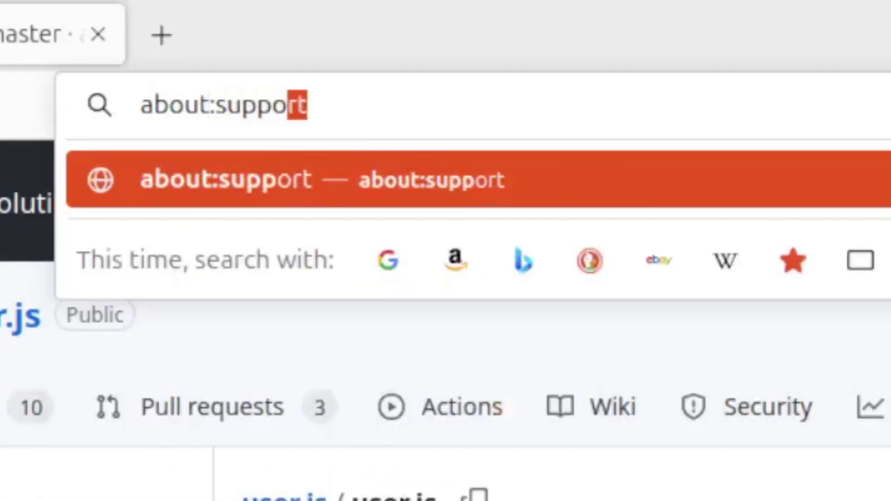
pyautogui.write('rt')
pyautogui.press('Return')
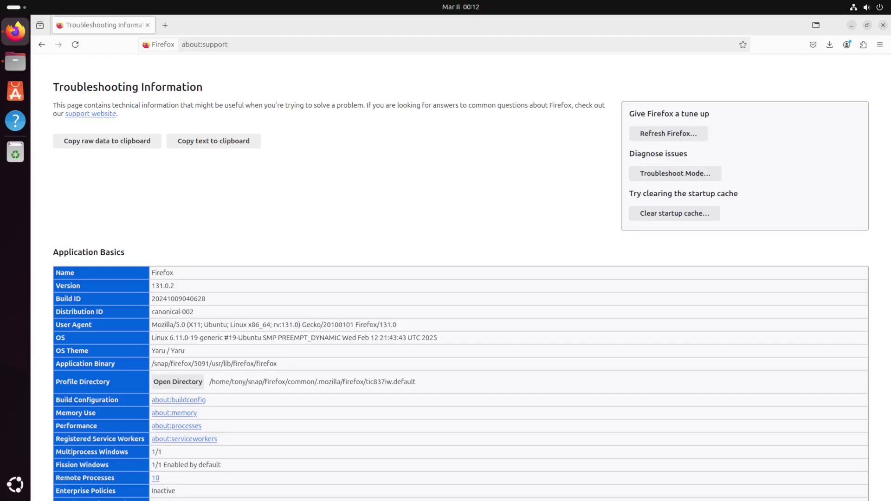
pyautogui.scroll(-3, 113, 177)
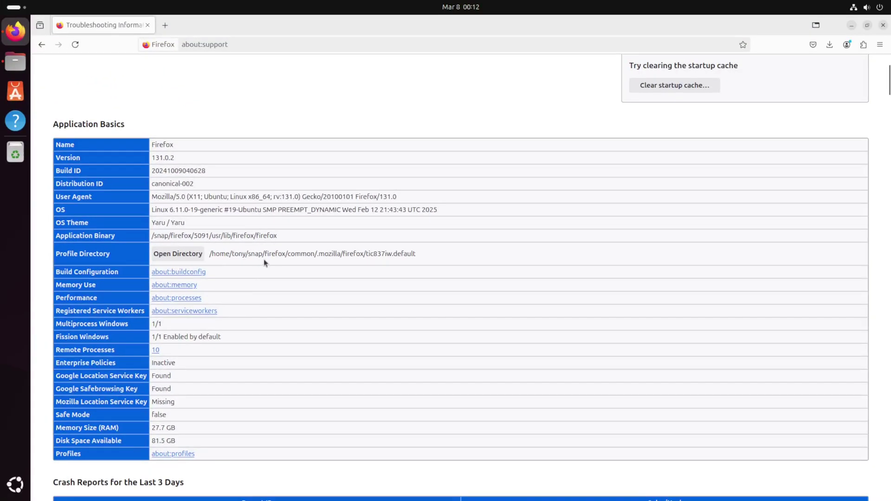
pyautogui.click(185, 257)
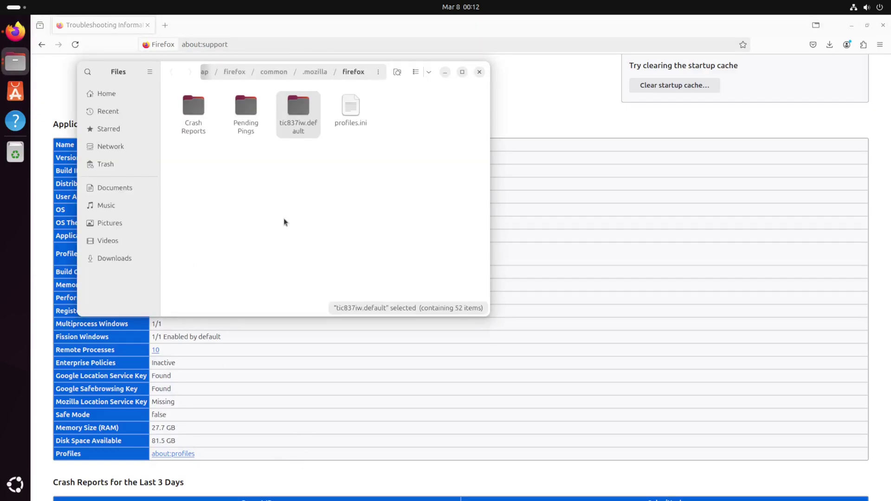
# Step: Move user.js from Downloads into the tic837iw.default profile folder, then close Downloads
pyautogui.press('super+Right')
pyautogui.hotkey('alt', 'Tab')
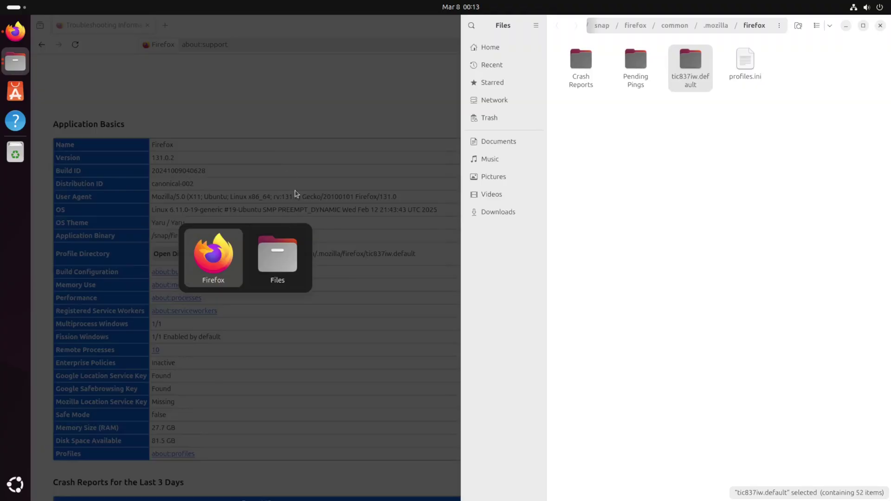
pyautogui.click(291, 269)
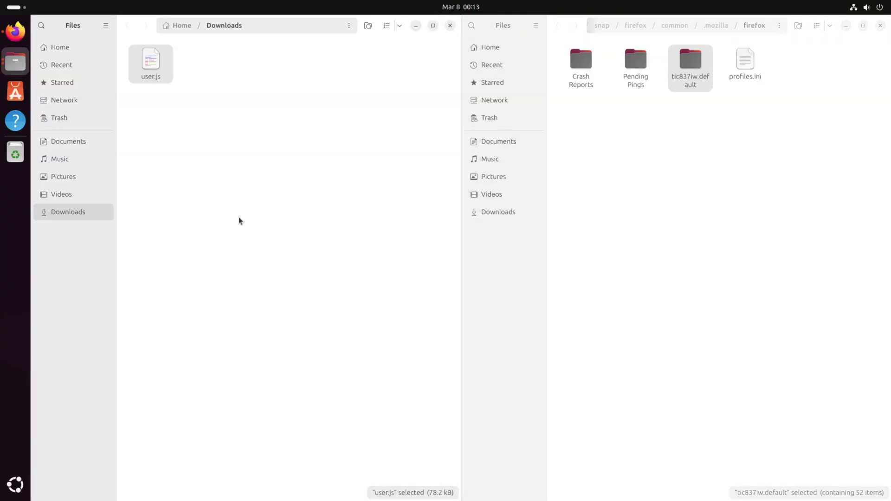
pyautogui.moveTo(153, 74); pyautogui.dragTo(700, 84)
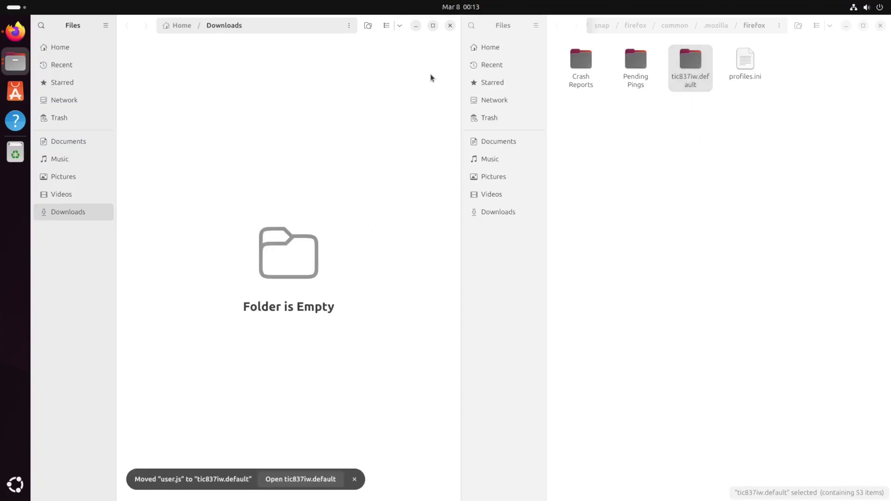
pyautogui.click(450, 26)
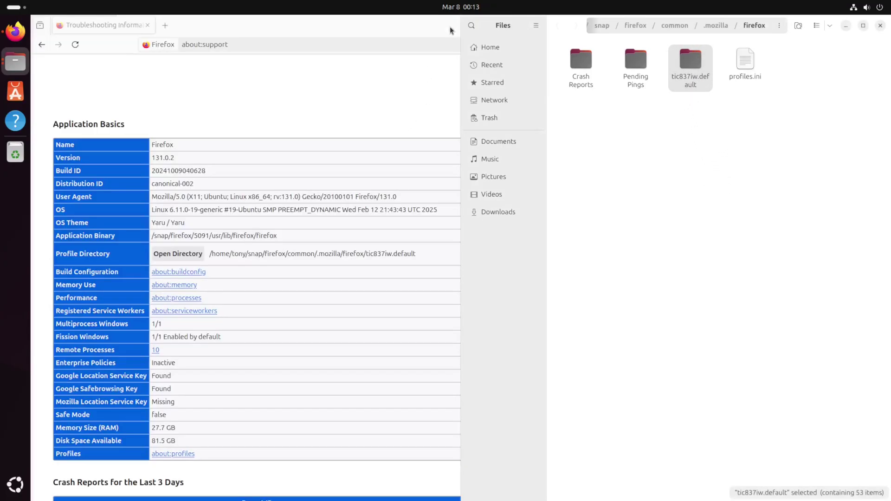
# Step: Close the profile folder and troubleshooting windows, then search the web for 'ublock origin'
pyautogui.click(879, 26)
pyautogui.click(882, 25)
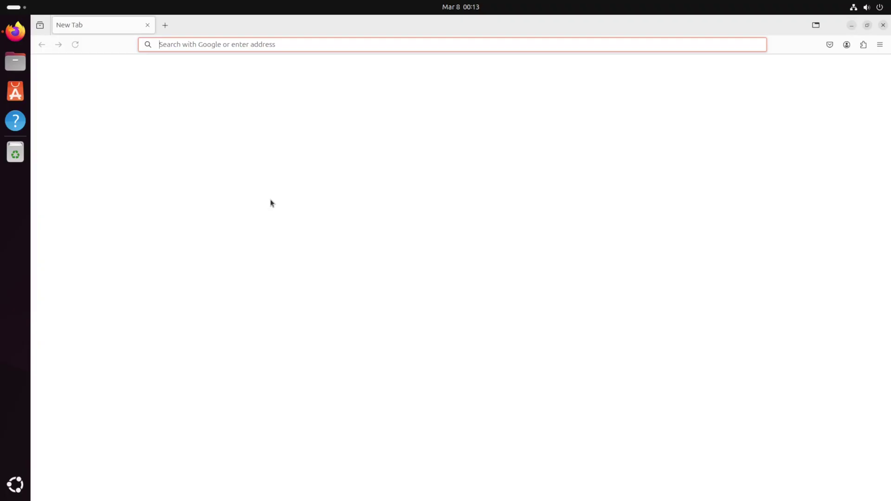
pyautogui.hotkey('ctrl', 'l')
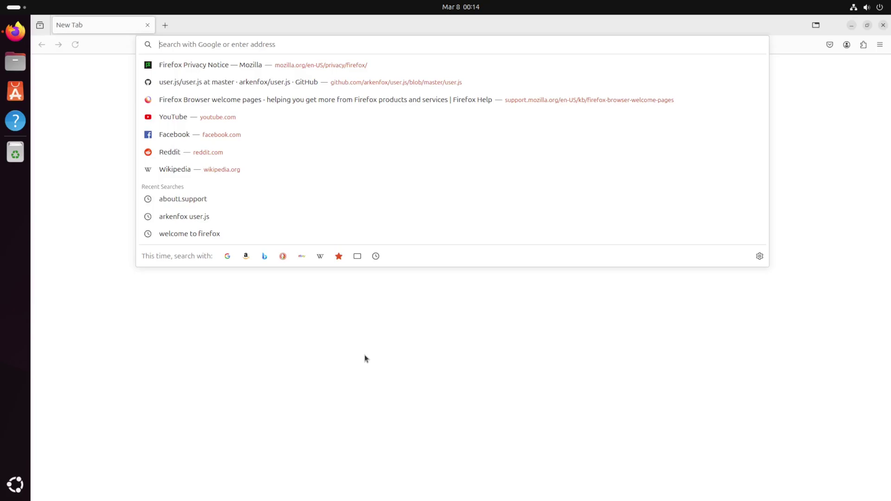
pyautogui.write('ublock origin')
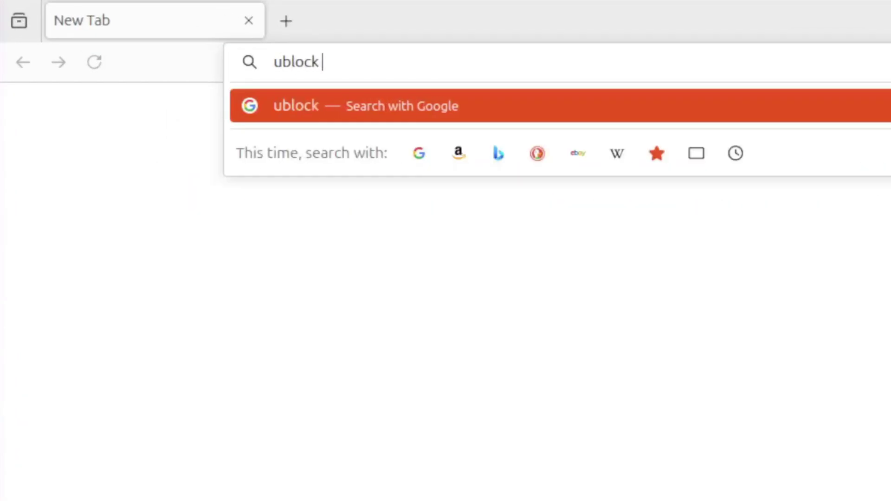
pyautogui.press('Return')
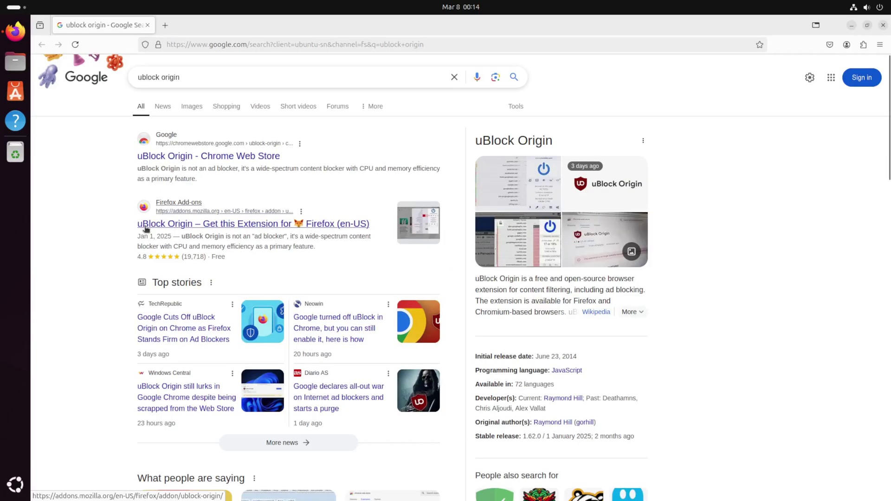
# Step: Add uBlock Origin to Firefox from its Add-ons page, granting its permissions
pyautogui.click(209, 253)
pyautogui.click(474, 241)
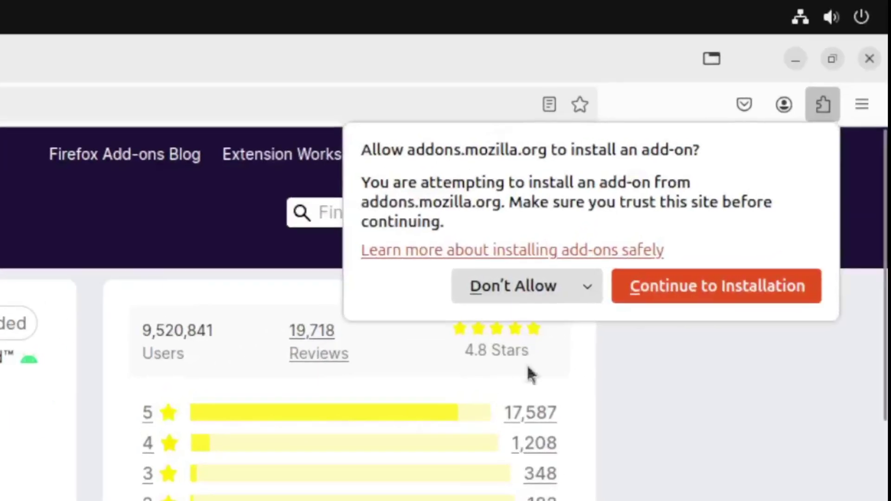
pyautogui.click(786, 128)
pyautogui.press('Return')
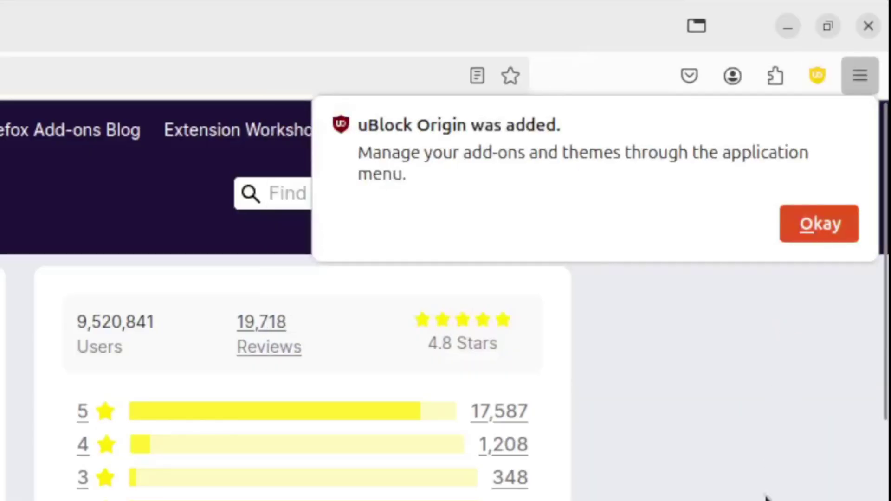
pyautogui.press('Return')
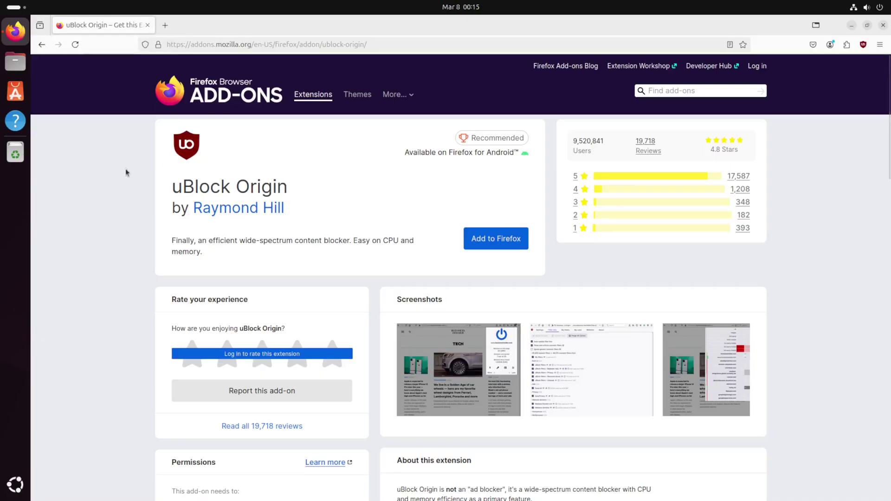
# Step: Close Firefox and open the Launchers list in Settings' Keyboard shortcuts
pyautogui.click(148, 25)
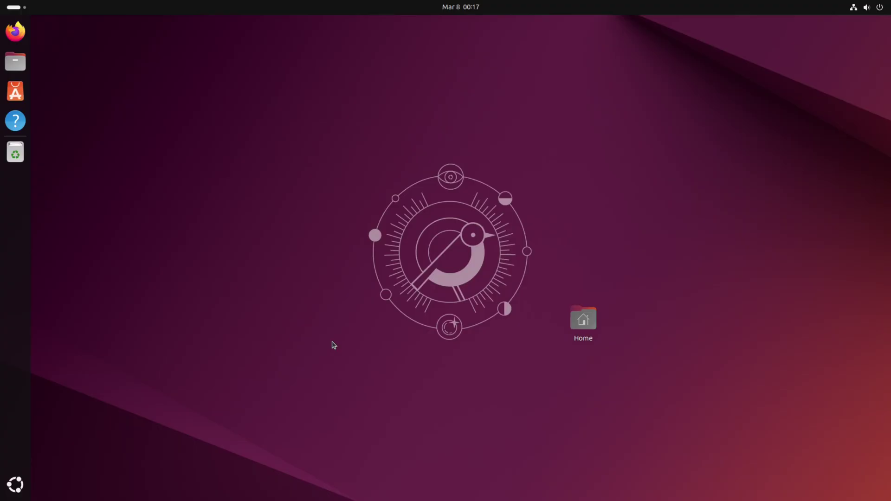
pyautogui.press('super')
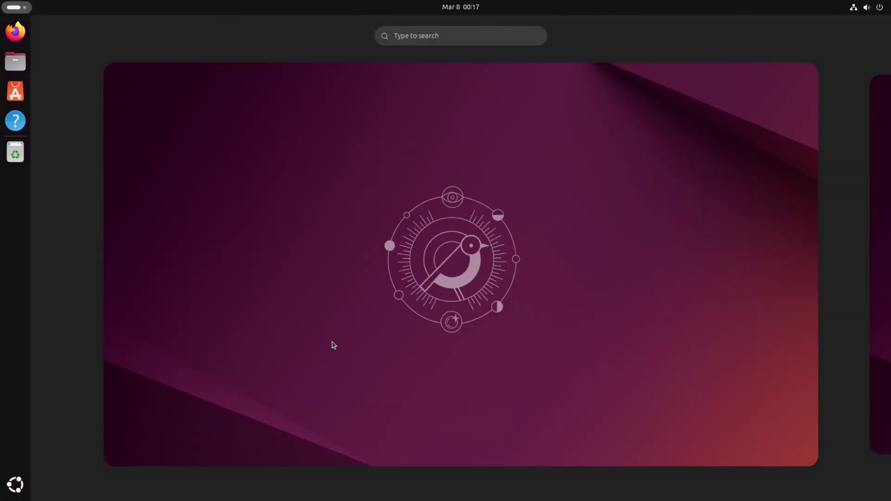
pyautogui.write('keyboard')
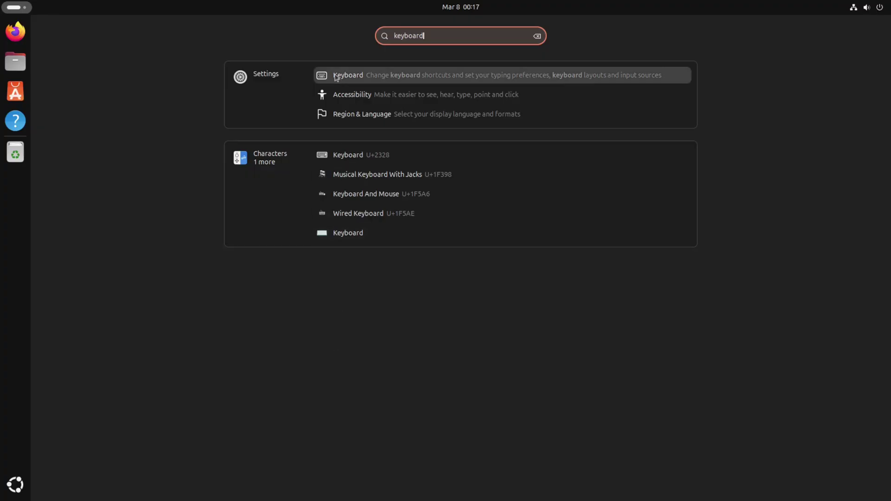
pyautogui.click(350, 77)
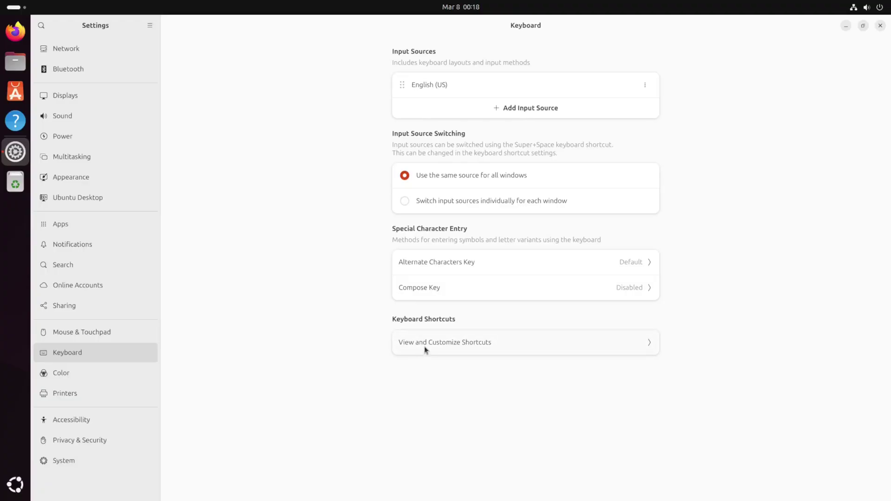
pyautogui.click(424, 343)
pyautogui.click(559, 224)
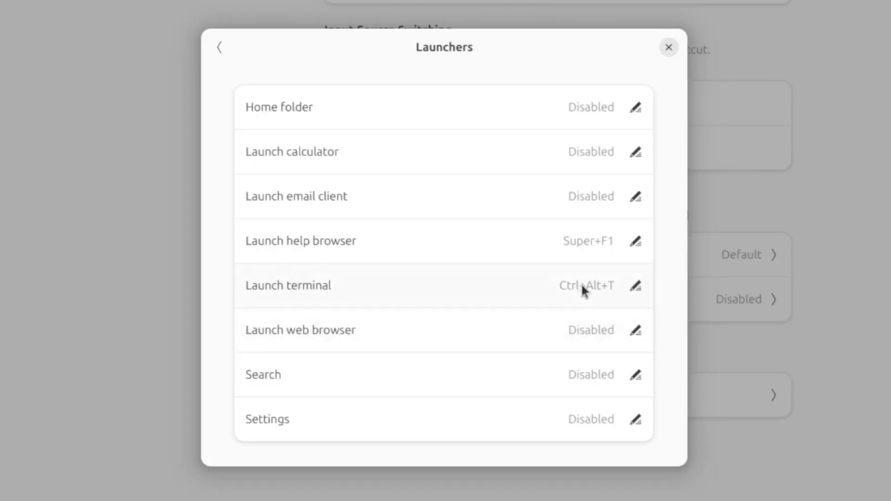
# Step: Bind Launch terminal to Super+Return and Launch web browser to Super+B
pyautogui.click(583, 290)
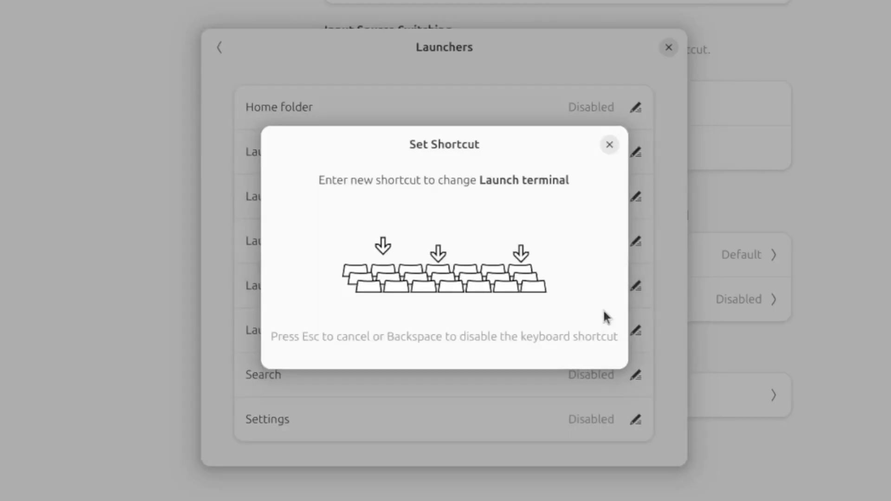
pyautogui.press('super+Return')
pyautogui.click(597, 157)
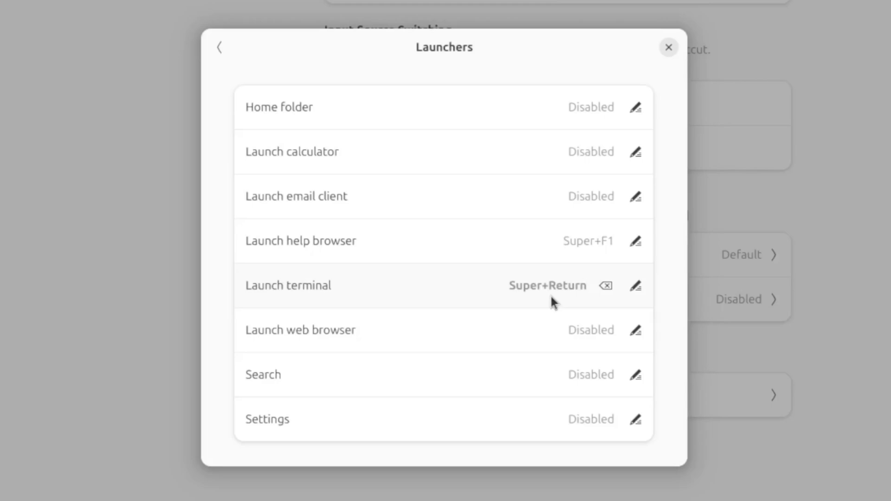
pyautogui.click(564, 333)
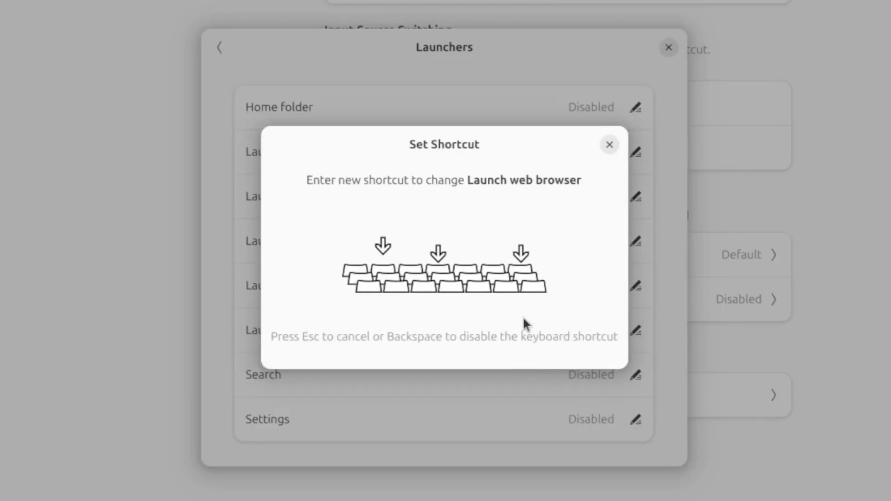
pyautogui.press('super+b')
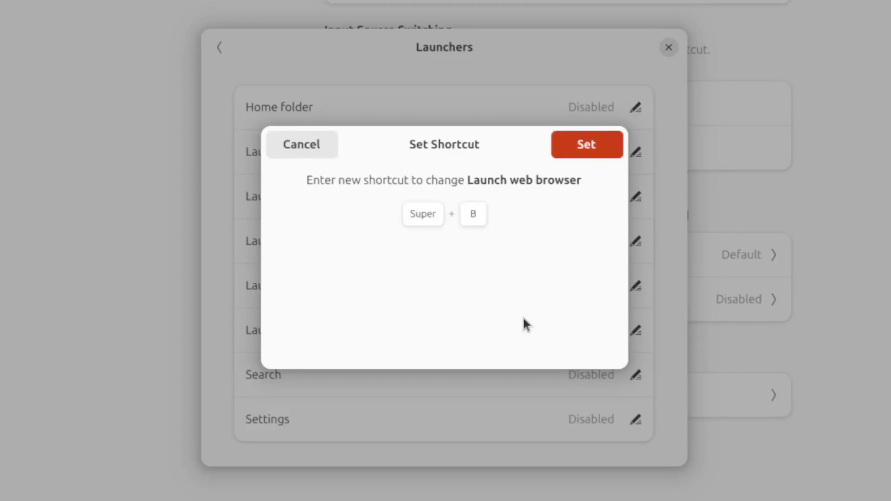
pyautogui.click(573, 145)
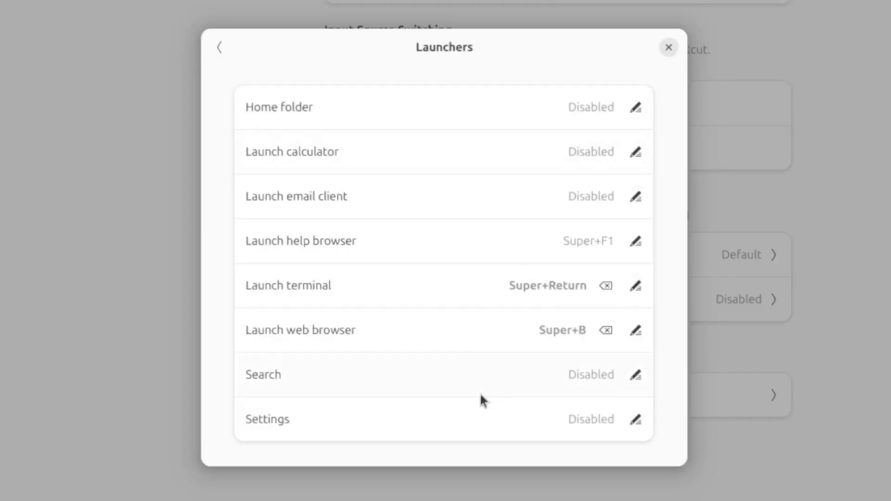
# Step: Search the shortcuts for 'close' and rebind Close window from Alt+F4 to Super+Q
pyautogui.press('Escape')
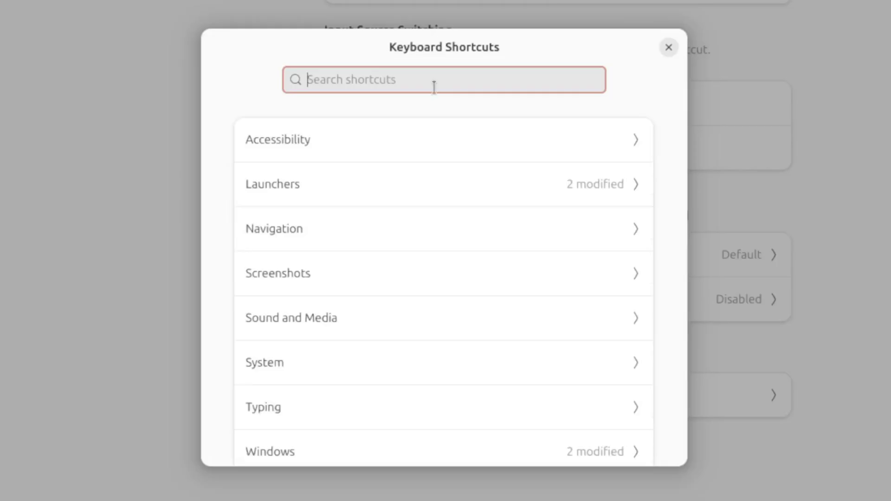
pyautogui.write('close')
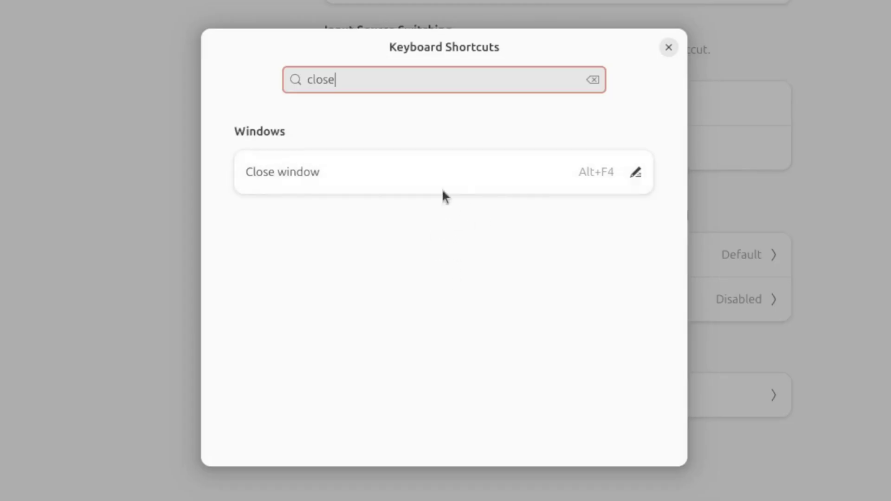
pyautogui.click(459, 183)
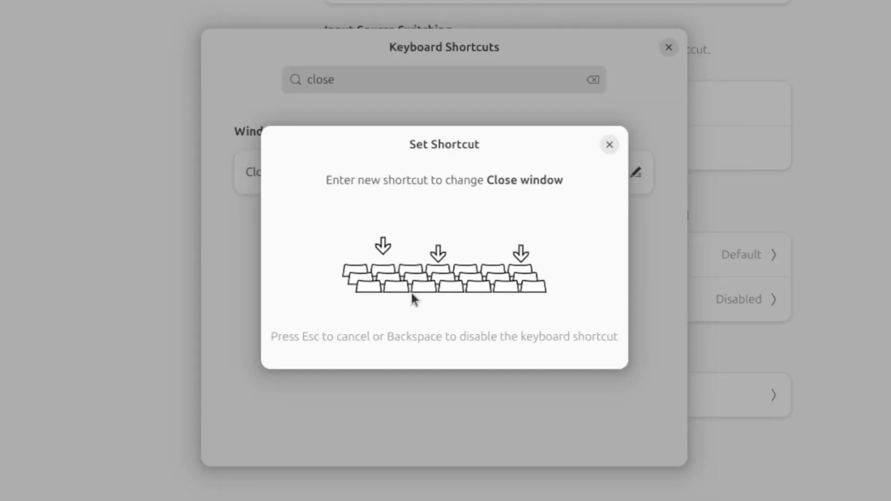
pyautogui.press('super+q')
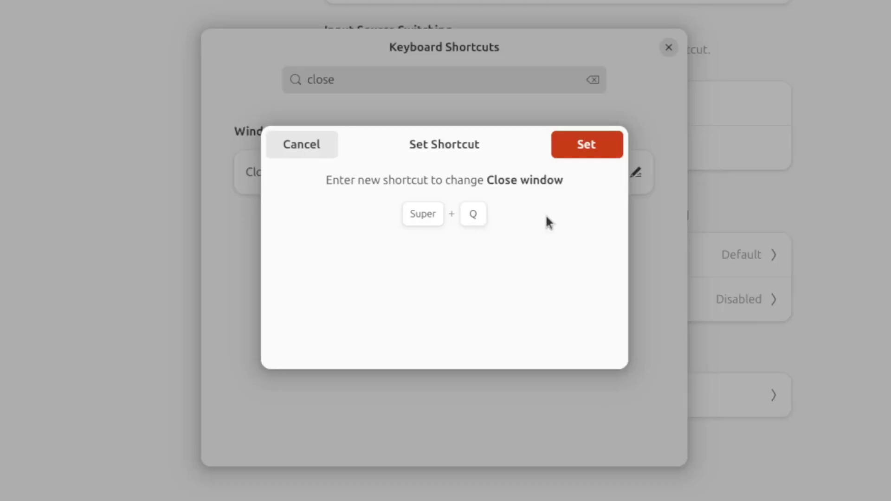
pyautogui.click(584, 145)
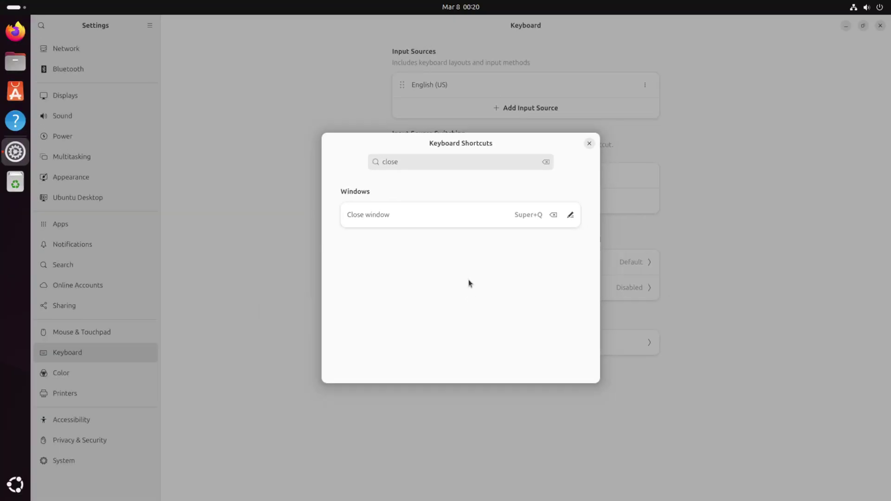
# Step: Close Settings, then tile a new terminal on the left and the browser on the right
pyautogui.press('Escape')
pyautogui.press('super+q')
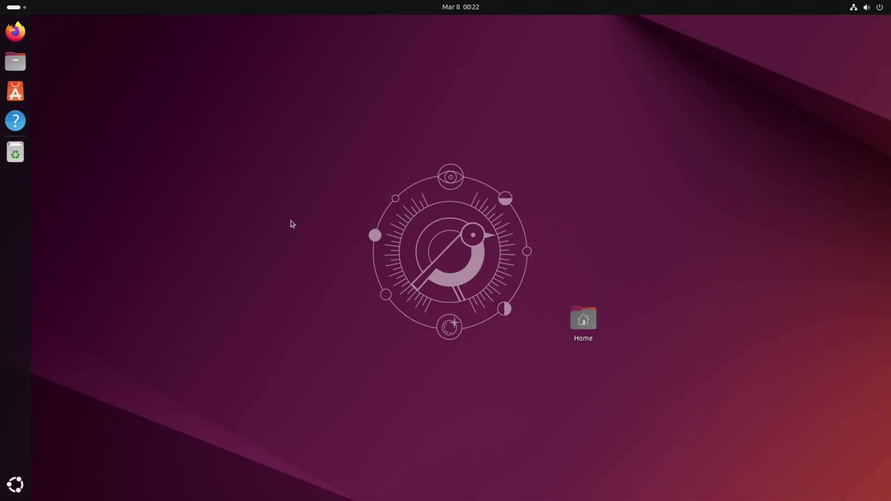
pyautogui.hotkey('ctrl', 'alt', 't')
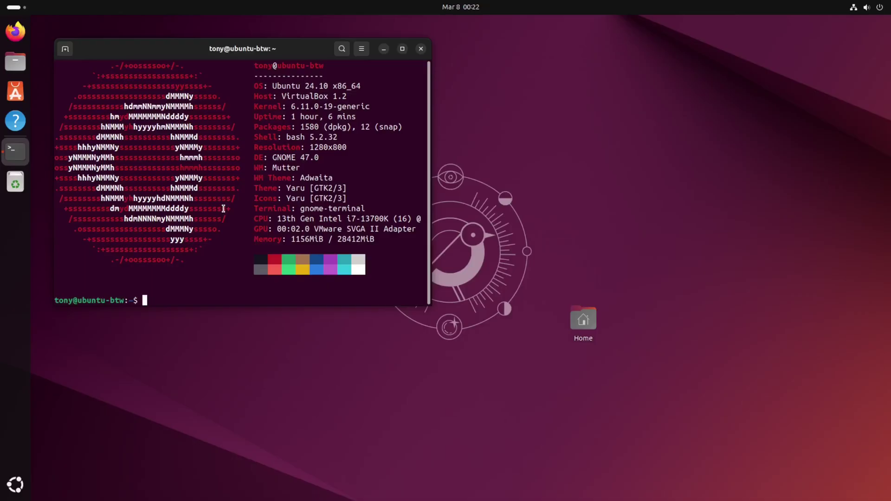
pyautogui.press('super+Left')
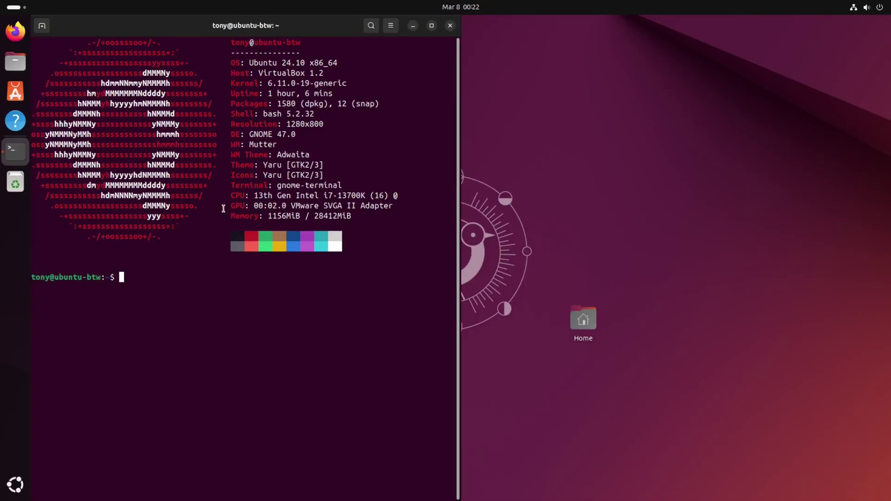
pyautogui.press('super+1')
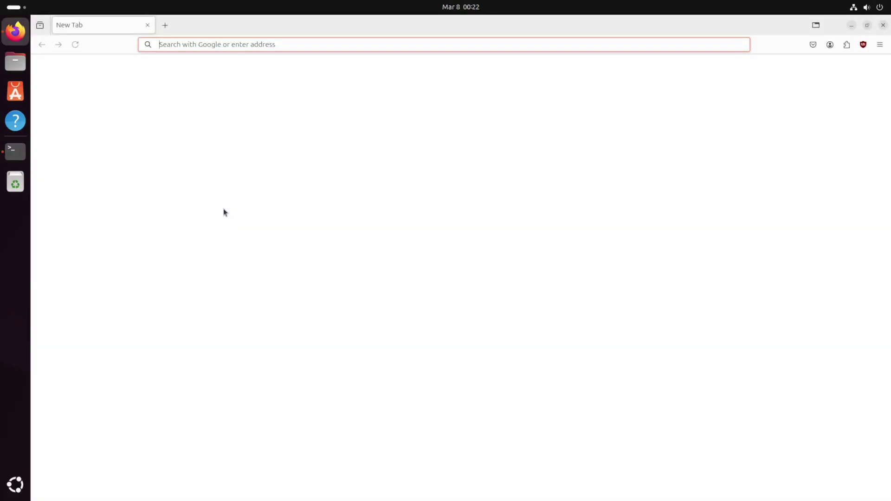
pyautogui.press('super+Right')
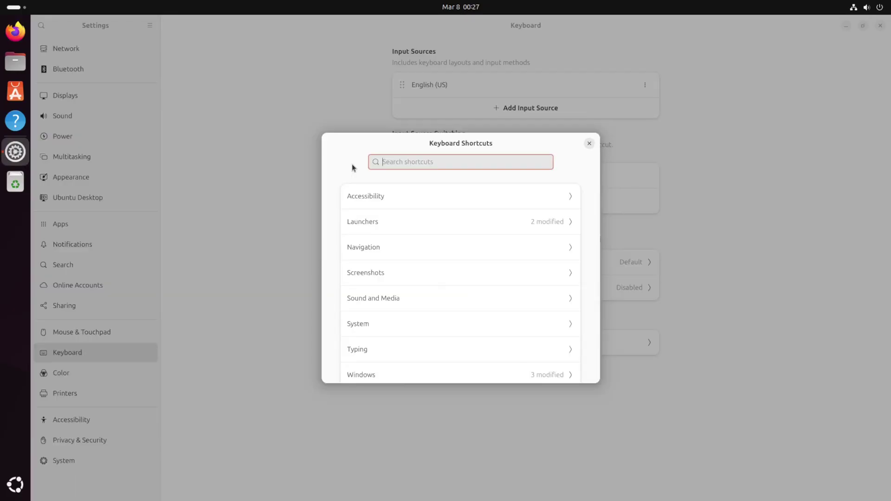
# Step: Go to the Custom Shortcuts page and start adding a new shortcut
pyautogui.click(427, 226)
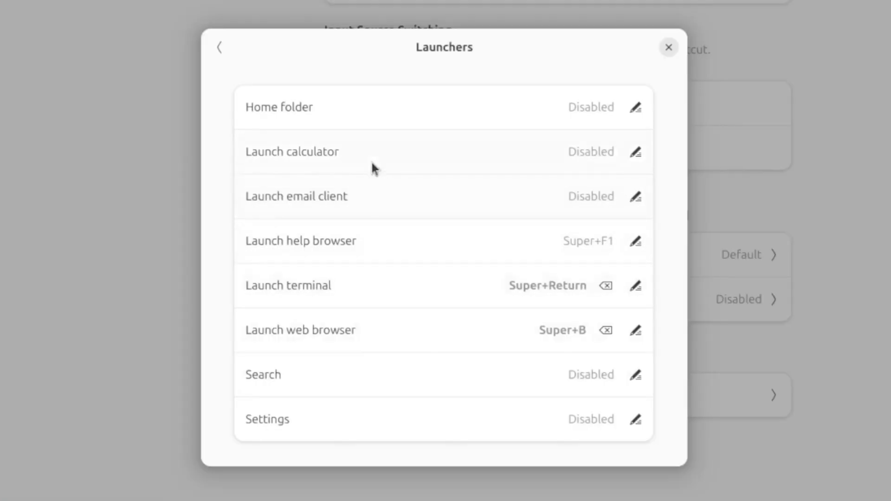
pyautogui.click(219, 46)
pyautogui.scroll(-5, 334, 325)
pyautogui.click(342, 367)
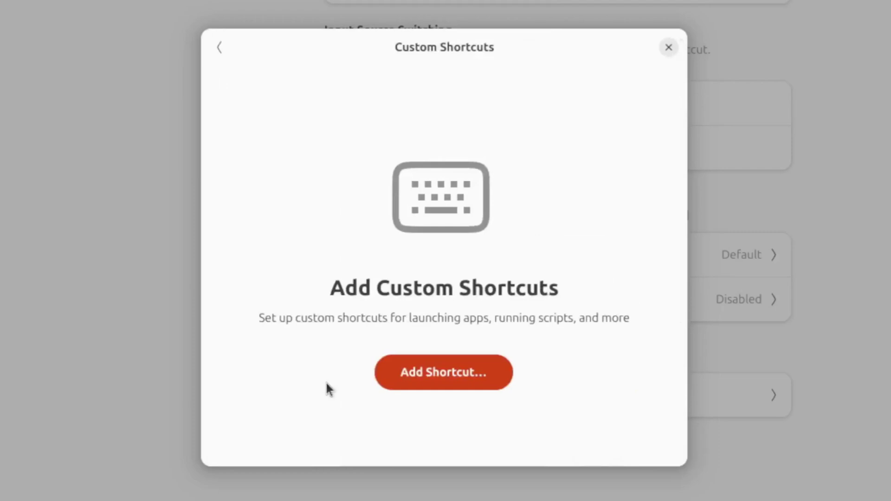
pyautogui.click(424, 374)
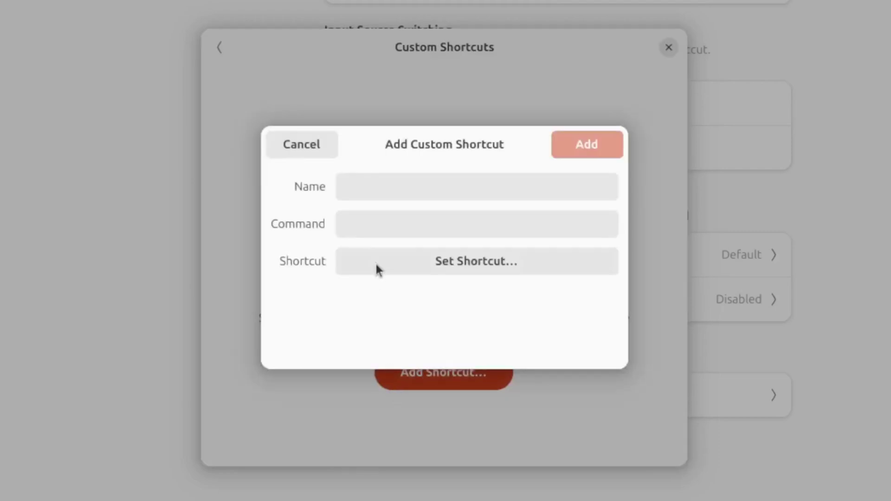
# Step: Name it 'file explorer' with command nautilus, bind it to Super+F, and add it
pyautogui.click(386, 191)
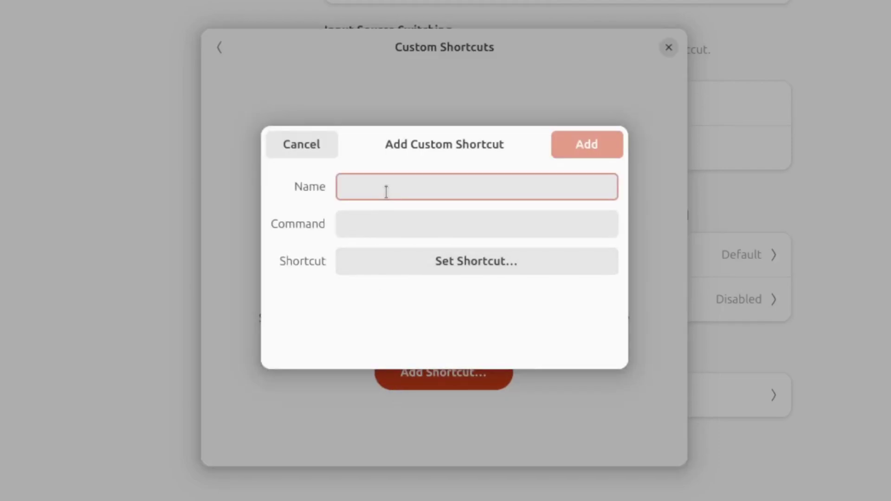
pyautogui.write('file explorer')
pyautogui.press('Tab')
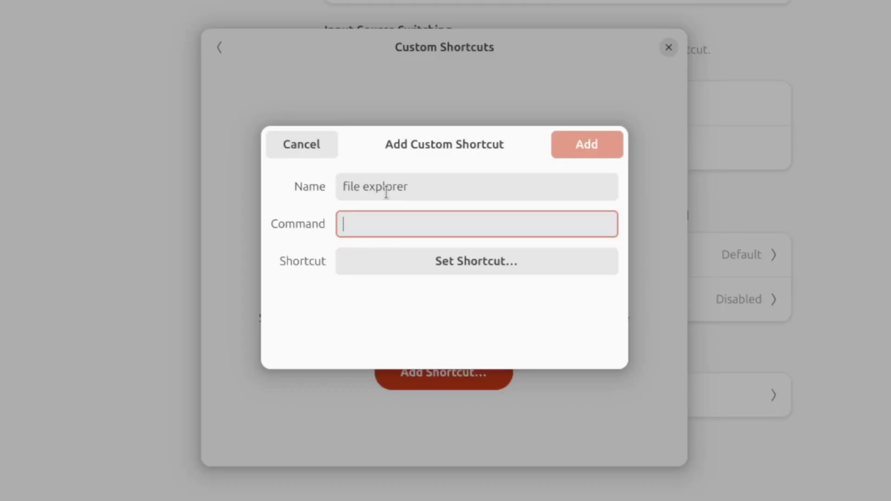
pyautogui.write('nautilus')
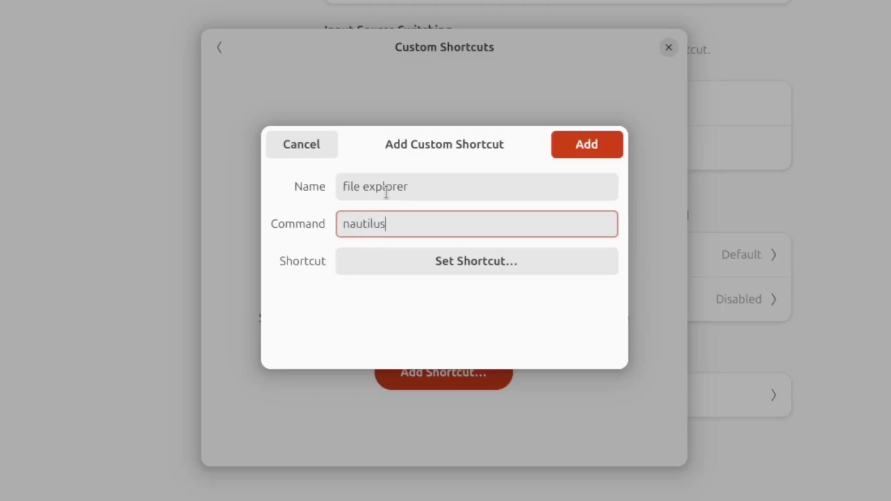
pyautogui.click(431, 264)
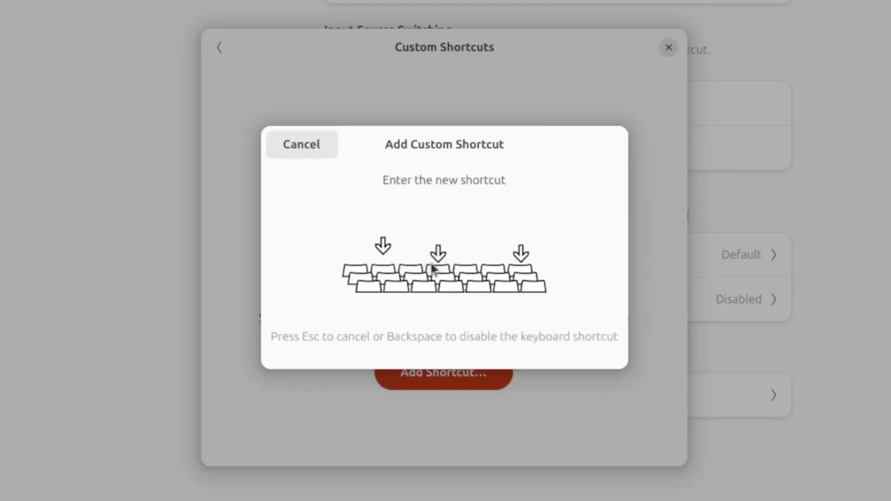
pyautogui.press('super+f')
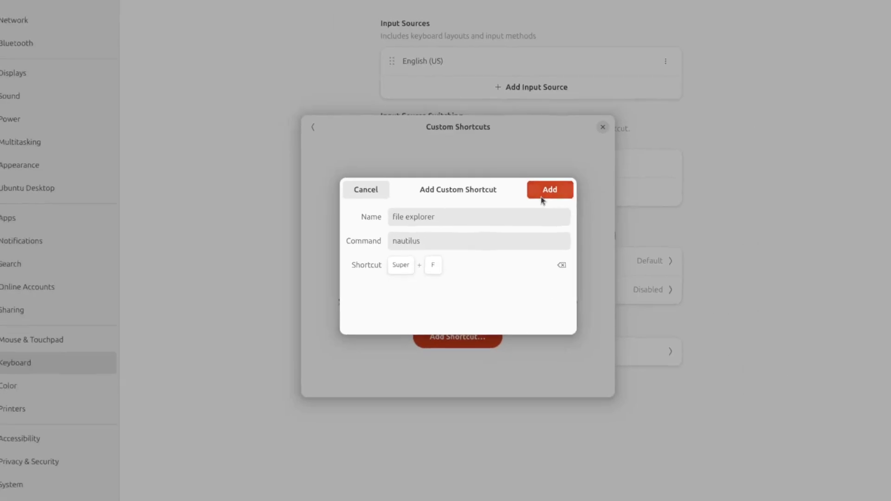
pyautogui.click(586, 144)
pyautogui.press('Escape')
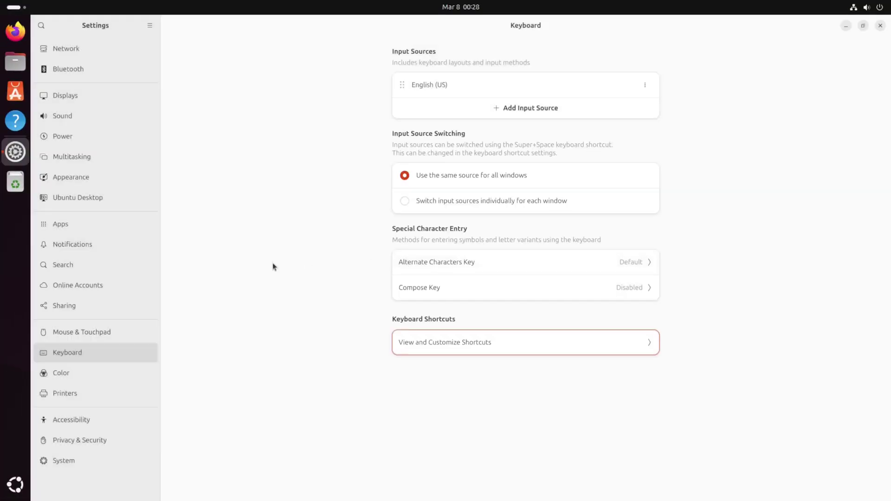
# Step: Close Settings, search 'tokyonight gtk theme', and show the gnome-look.org page's Download list
pyautogui.hotkey('ctrl', 'q')
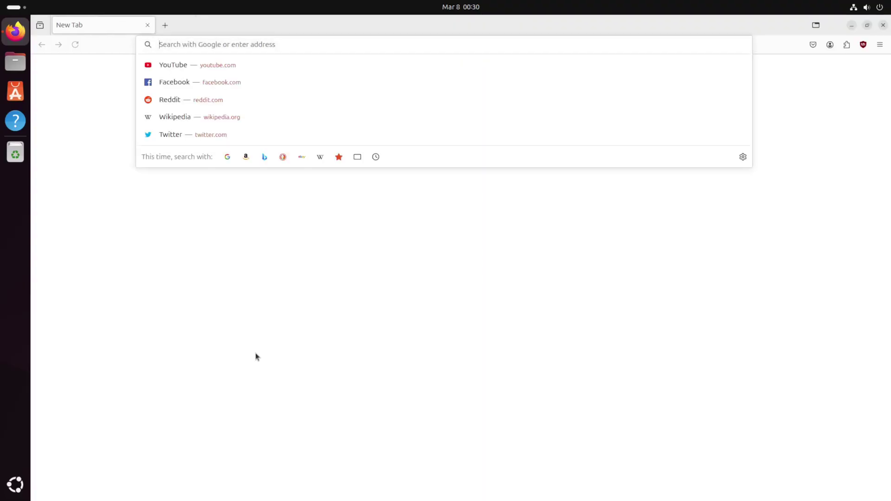
pyautogui.write('t')
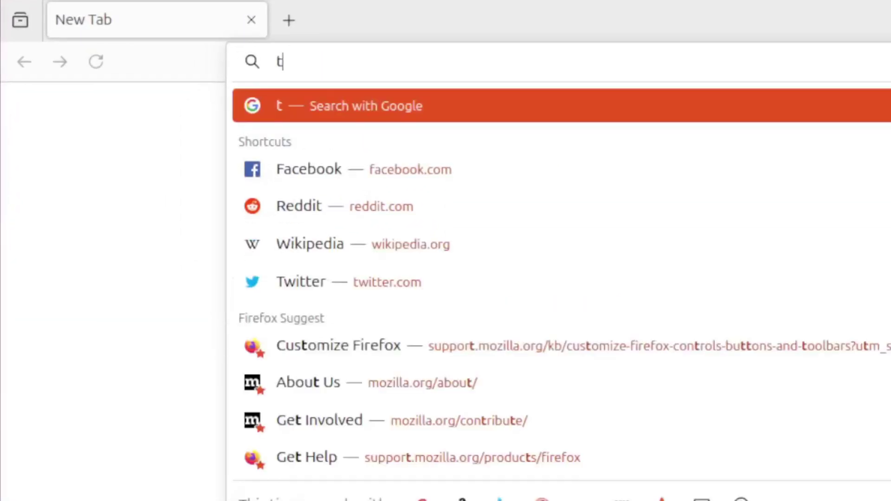
pyautogui.write('okyonight g')
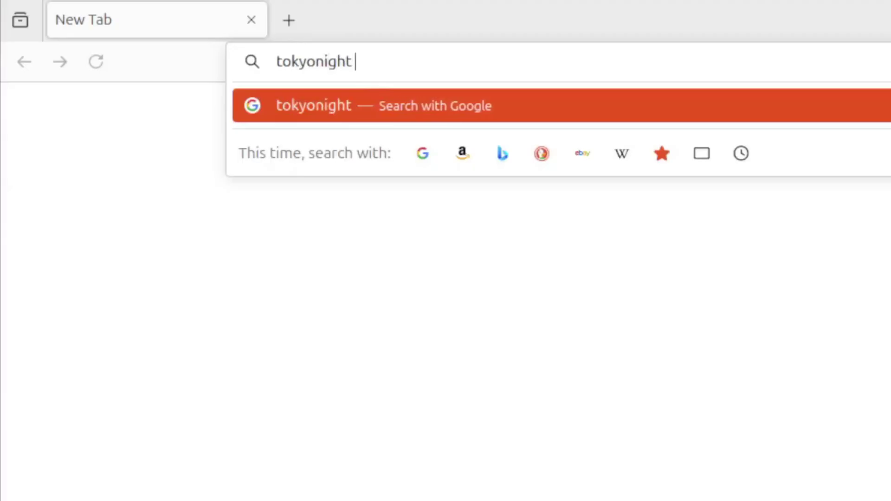
pyautogui.write('tk theme')
pyautogui.press('Return')
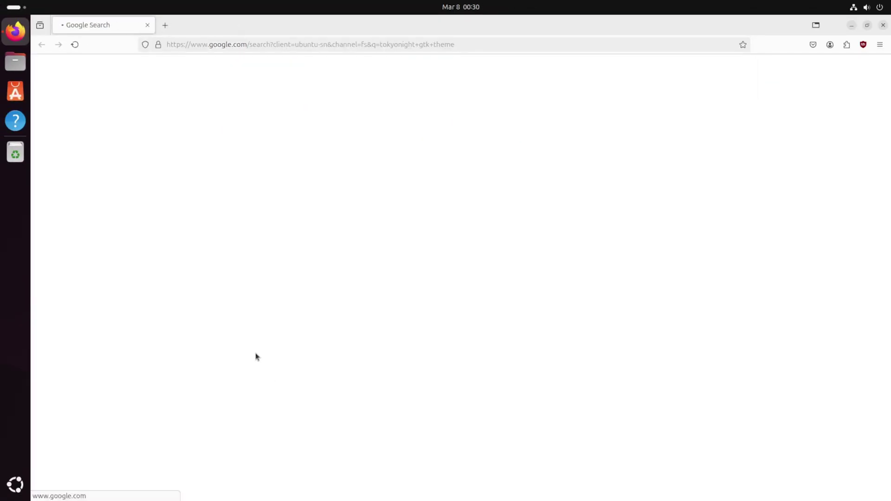
pyautogui.click(190, 229)
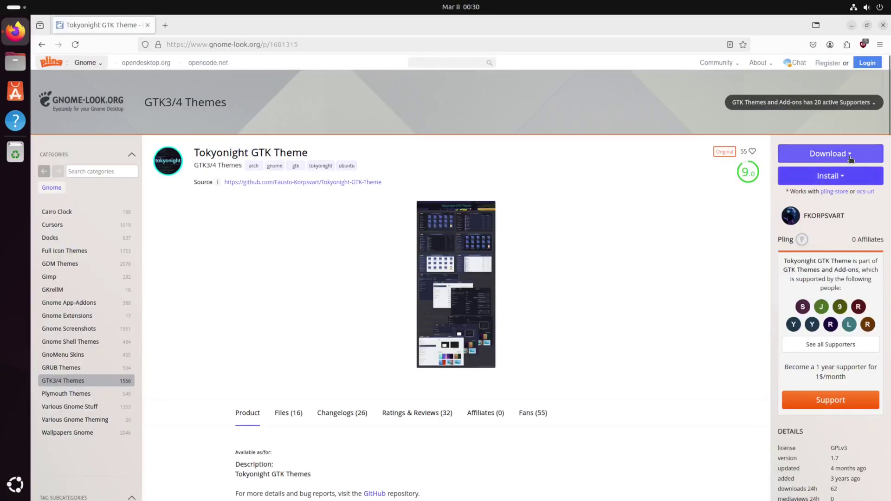
pyautogui.click(830, 152)
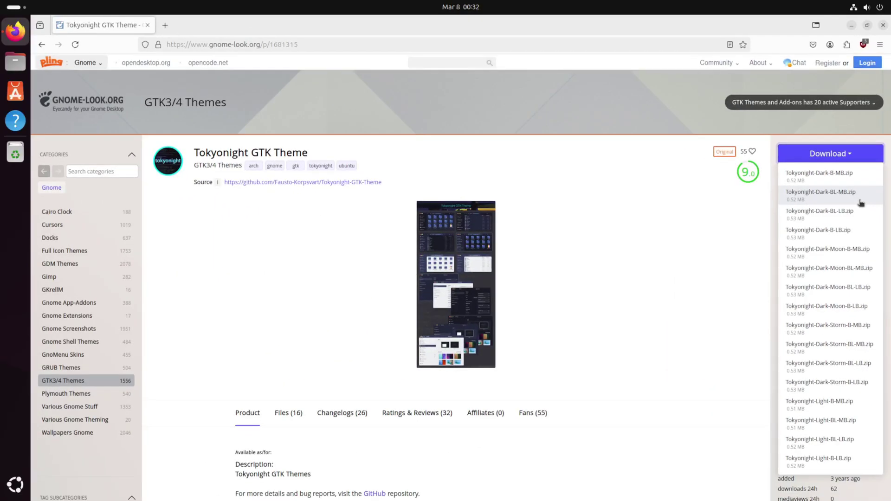
# Step: Download and save the Tokyonight-Dark-BL-MB.zip theme variant
pyautogui.click(861, 203)
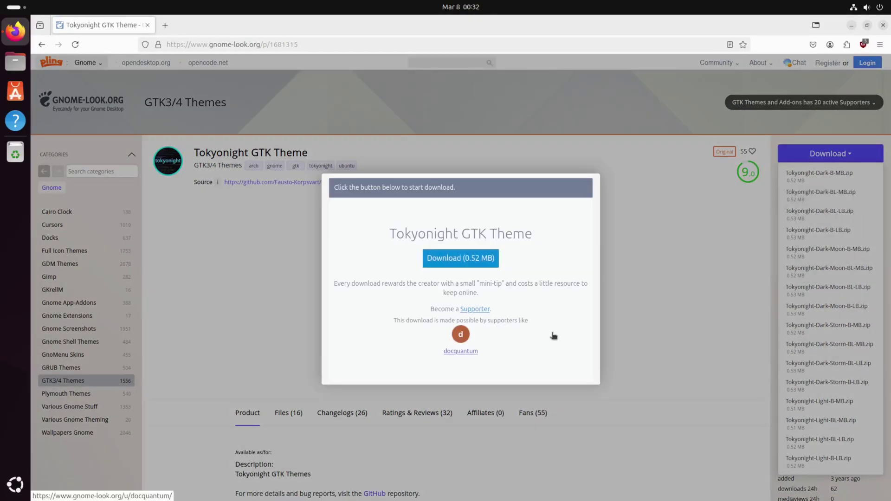
pyautogui.click(480, 266)
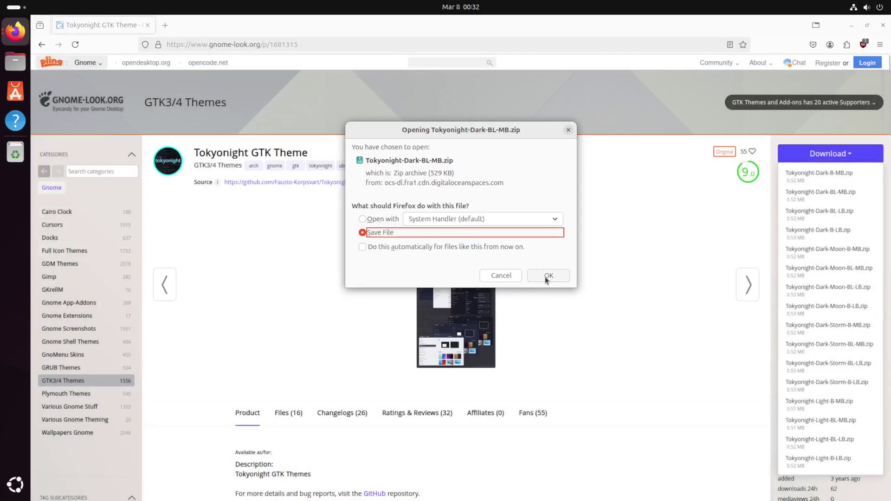
pyautogui.click(546, 277)
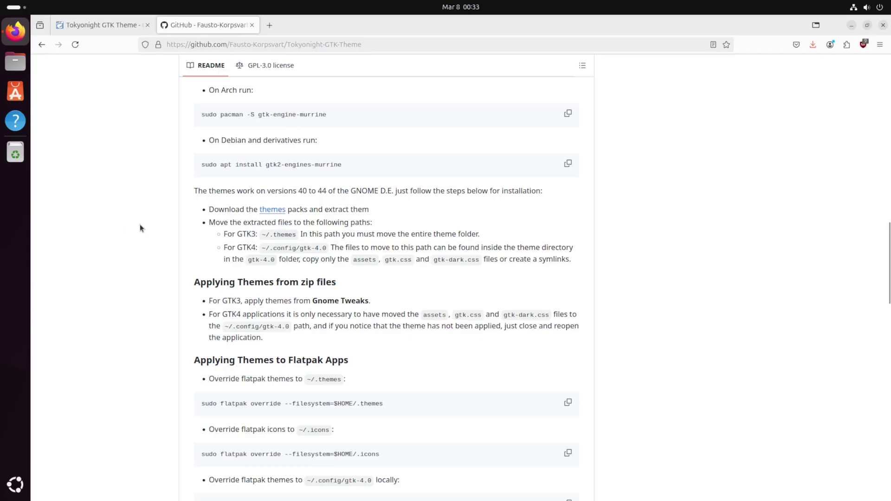
# Step: Extract Tokyonight-Dark-BL-MB.zip in Downloads, trash the zip, and close Files
pyautogui.press('super+e')
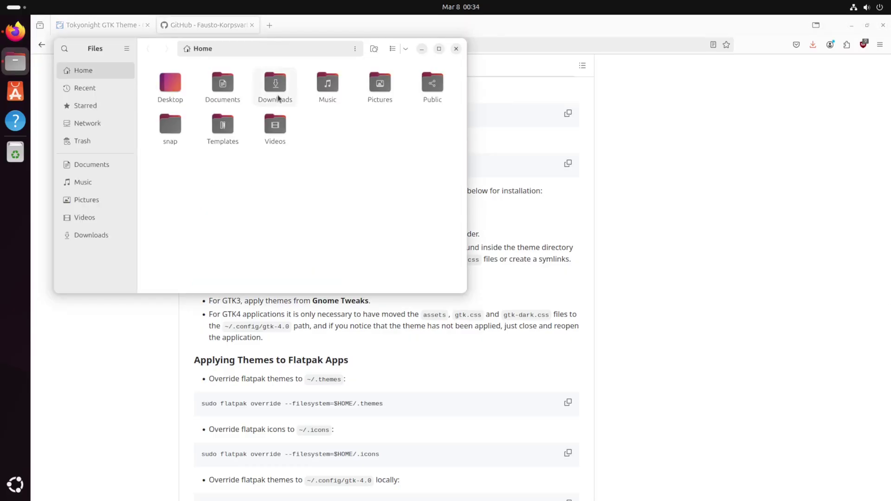
pyautogui.doubleClick(278, 95)
pyautogui.rightClick(174, 96)
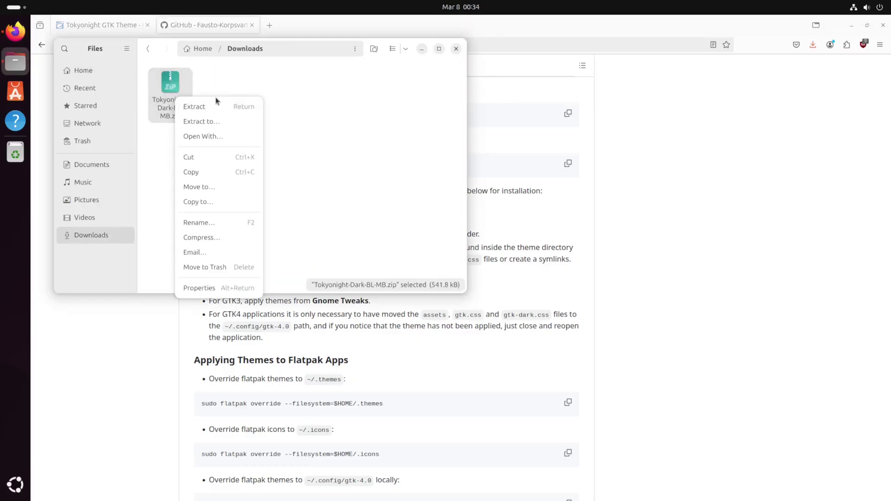
pyautogui.click(224, 109)
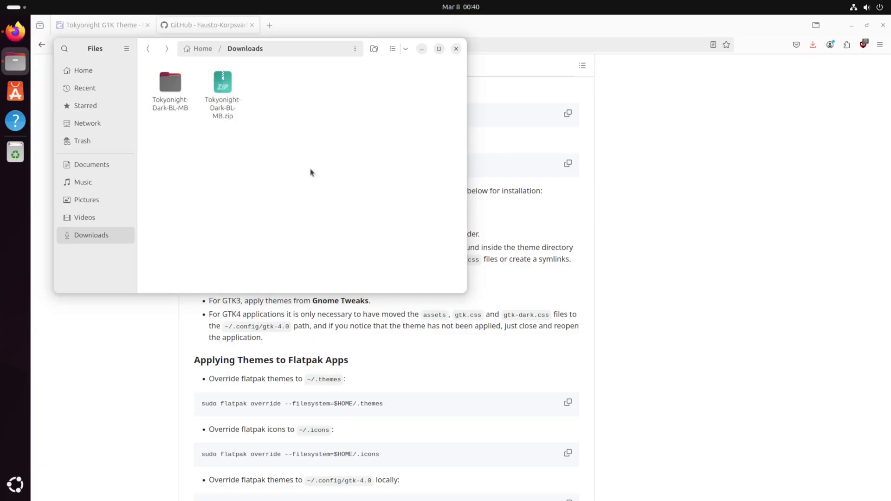
pyautogui.rightClick(226, 96)
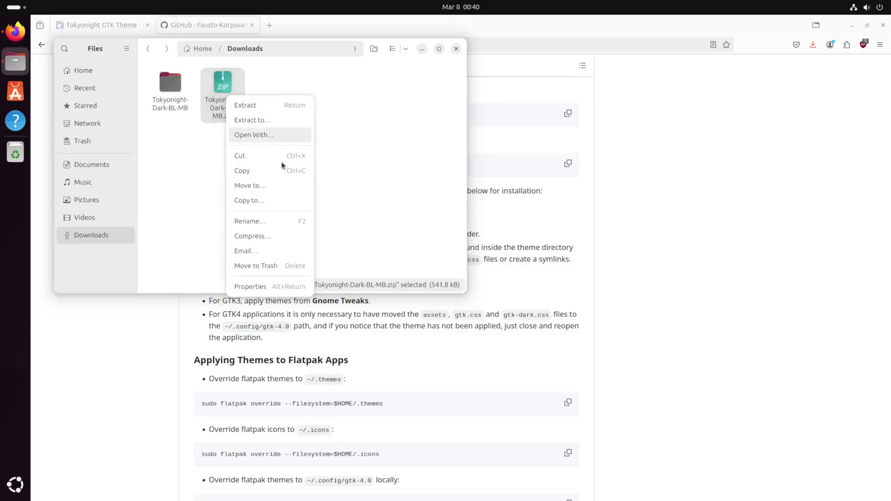
pyautogui.click(290, 266)
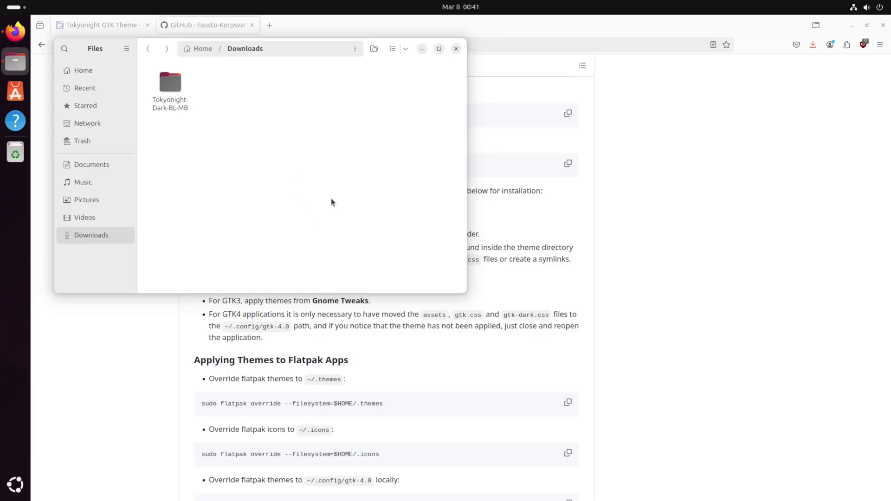
pyautogui.hotkey('alt', 'Tab')
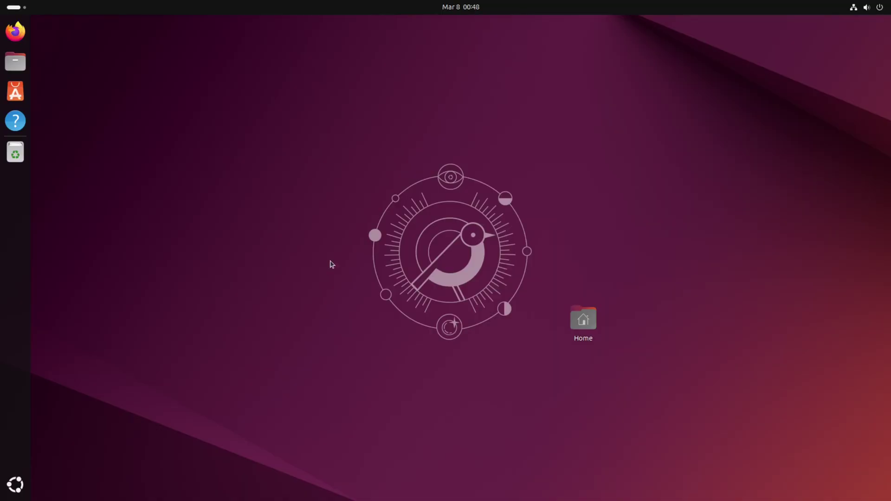
# Step: Create a .themes folder in home and move the Tokyonight-Dark-BL-MB theme files from Downloads into it
pyautogui.hotkey('ctrl', 'alt', 't')
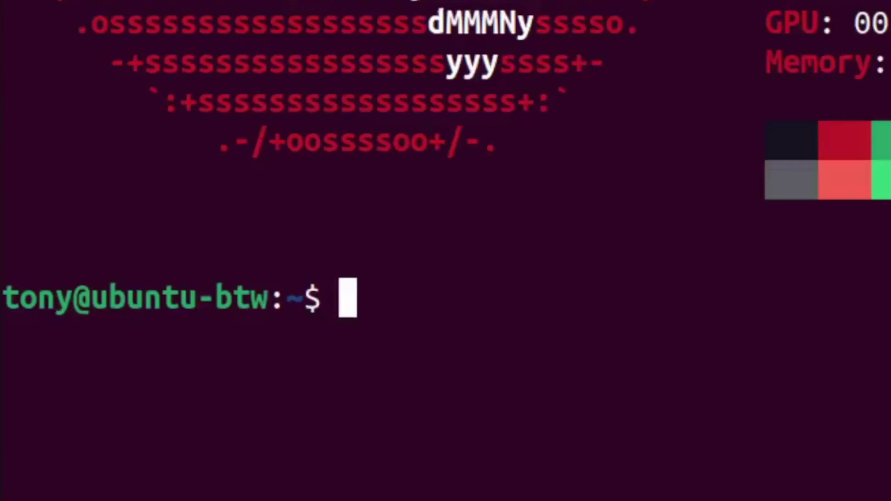
pyautogui.write('mkdir .themes')
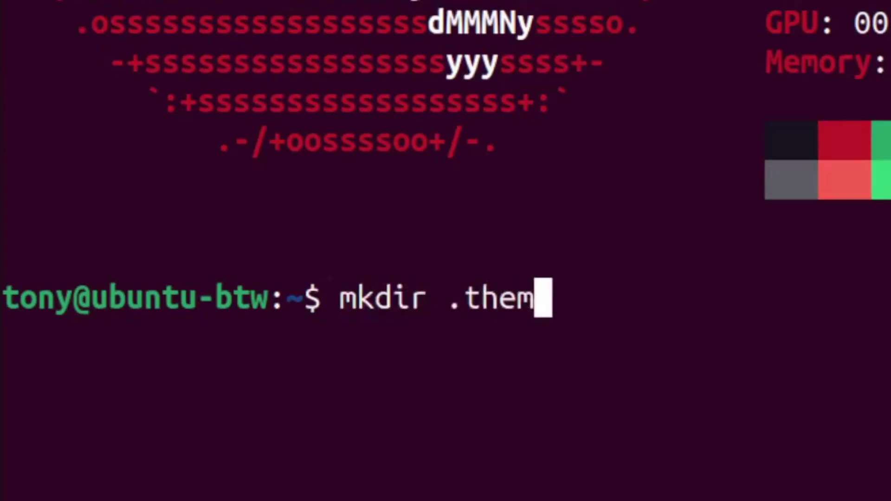
pyautogui.press('Return')
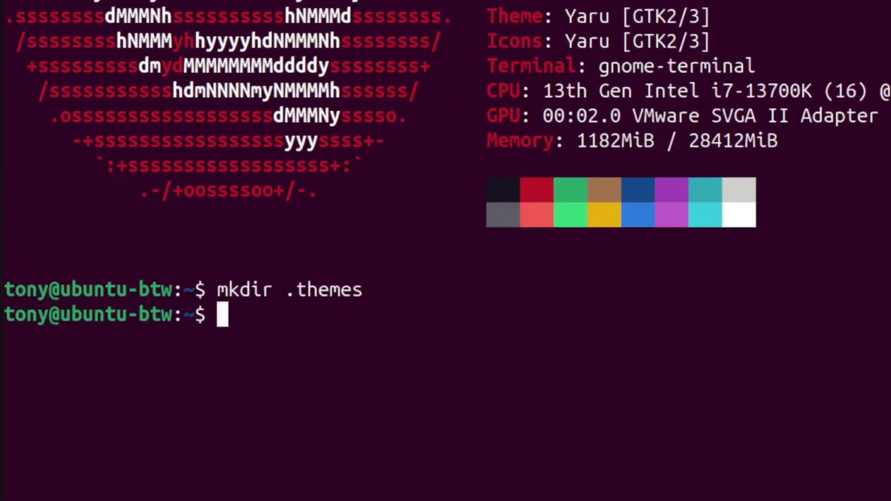
pyautogui.write('mv Dow')
pyautogui.press('Tab')
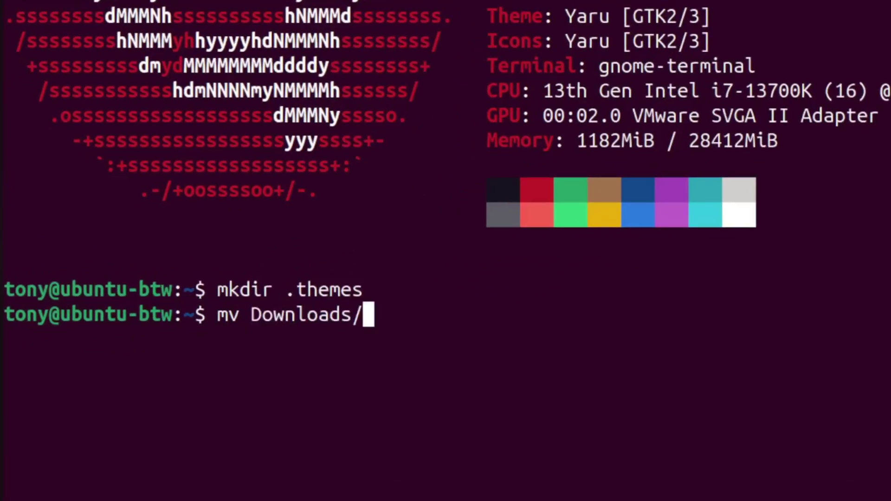
pyautogui.write('T')
pyautogui.press('Tab')
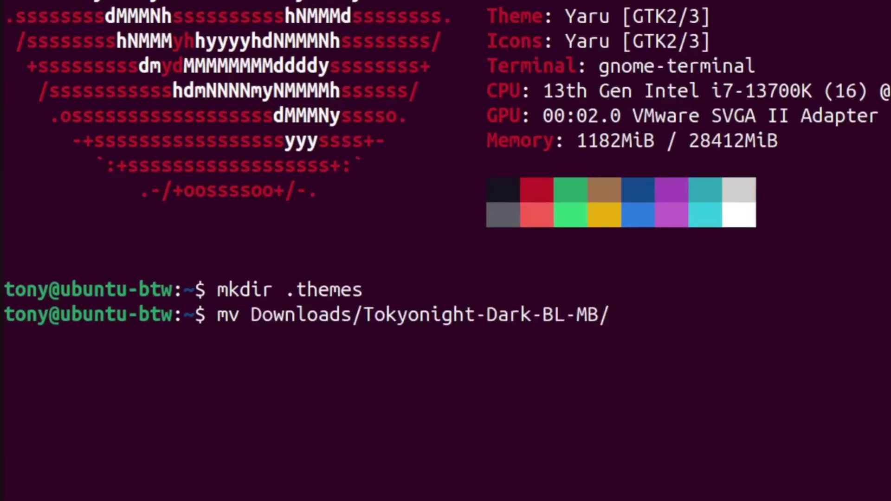
pyautogui.write('* .themes')
pyautogui.press('Return')
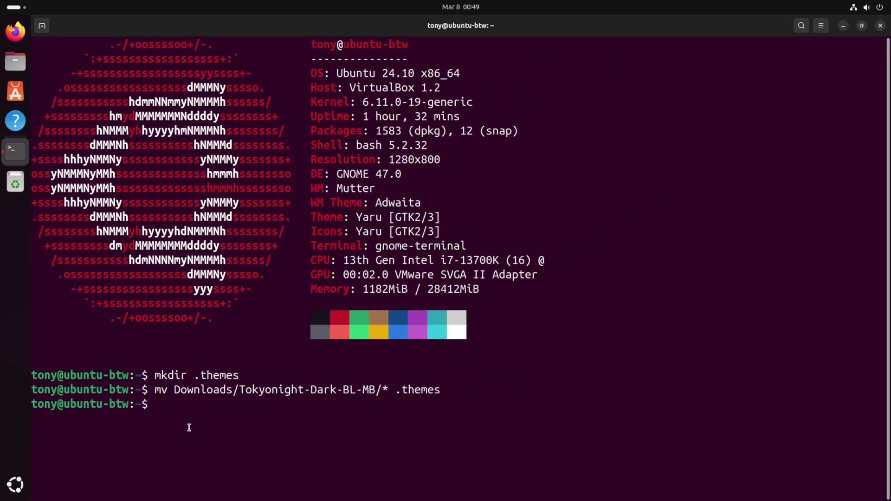
# Step: Clear the terminal and install the gnome-tweaks package with sudo apt
pyautogui.hotkey('ctrl', 'l')
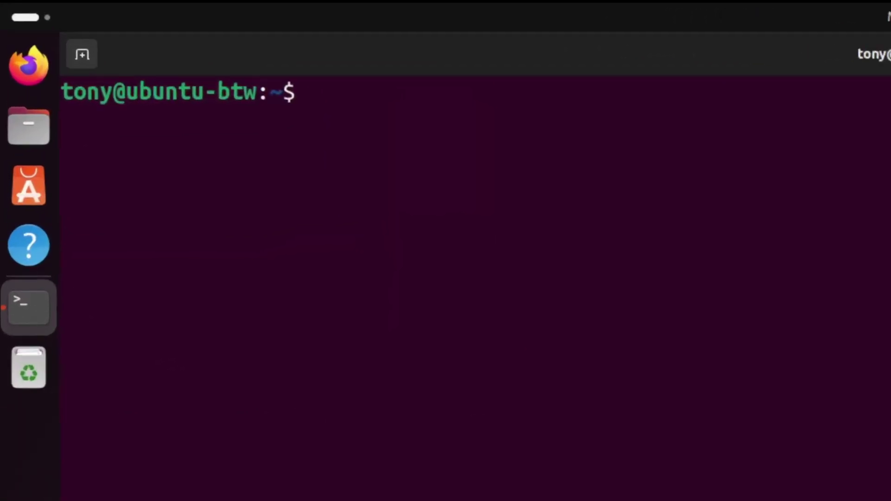
pyautogui.write('sudo apt i')
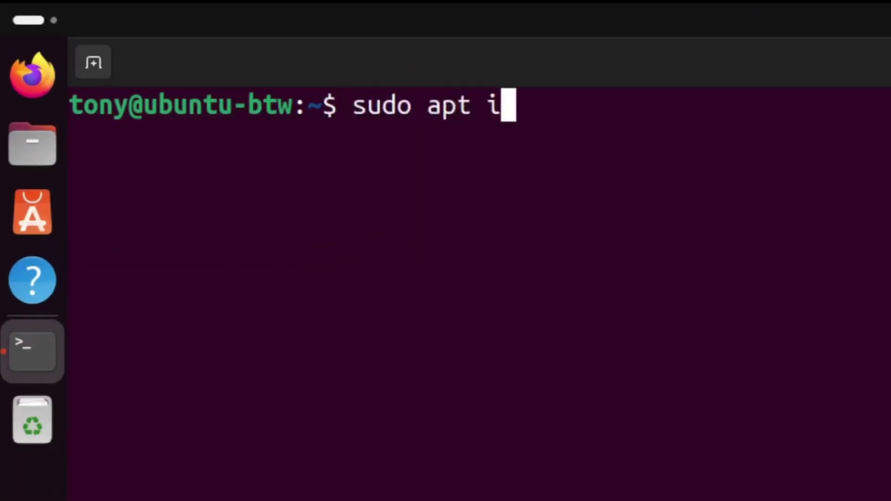
pyautogui.write('nstall gnome-')
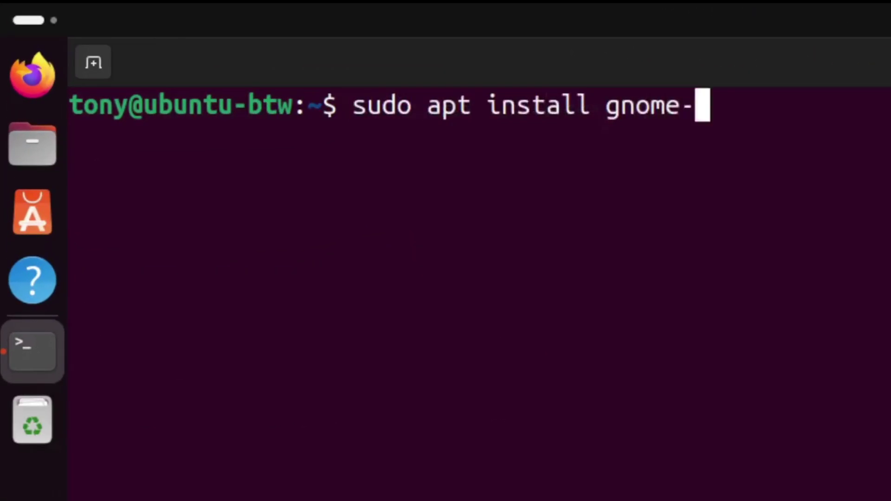
pyautogui.write('tweaks')
pyautogui.press('Return')
pyautogui.press('Return')
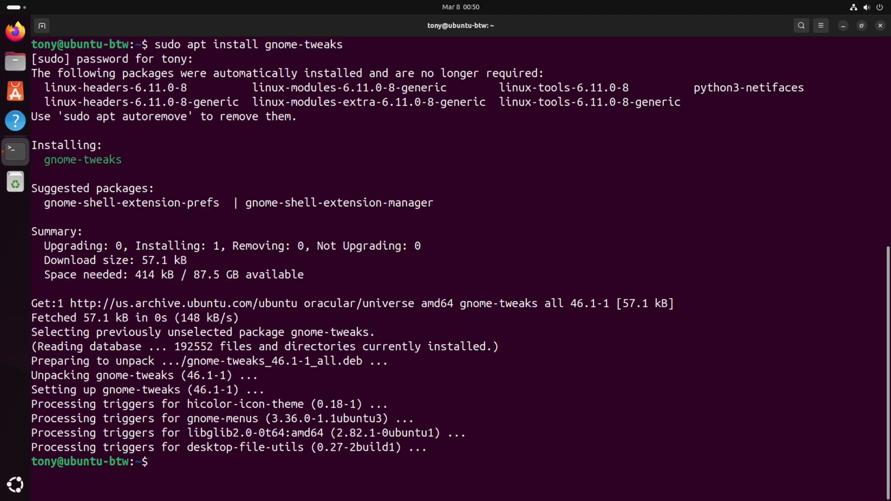
# Step: Close the terminal and launch GNOME Tweaks from the app search
pyautogui.hotkey('ctrl', 'd')
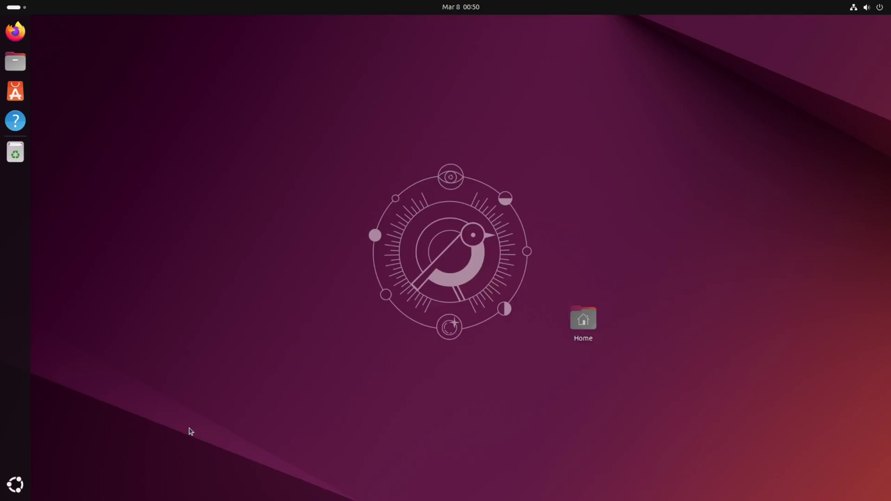
pyautogui.press('super')
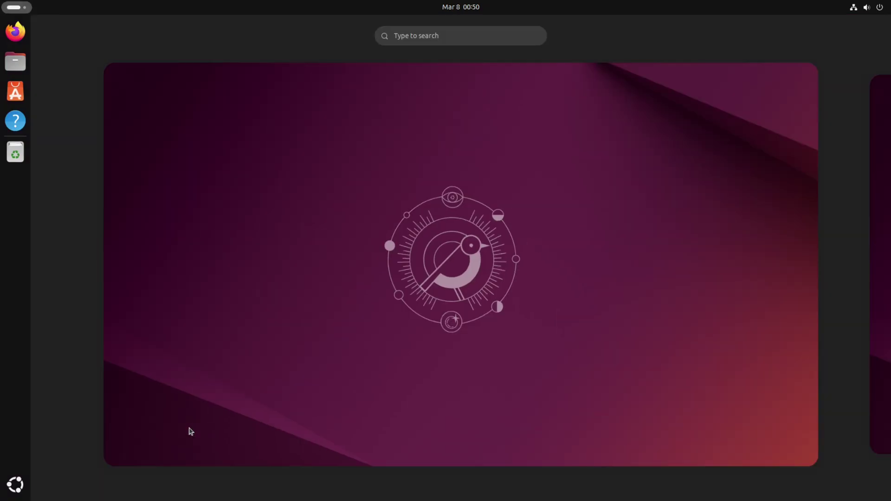
pyautogui.write('tweaks')
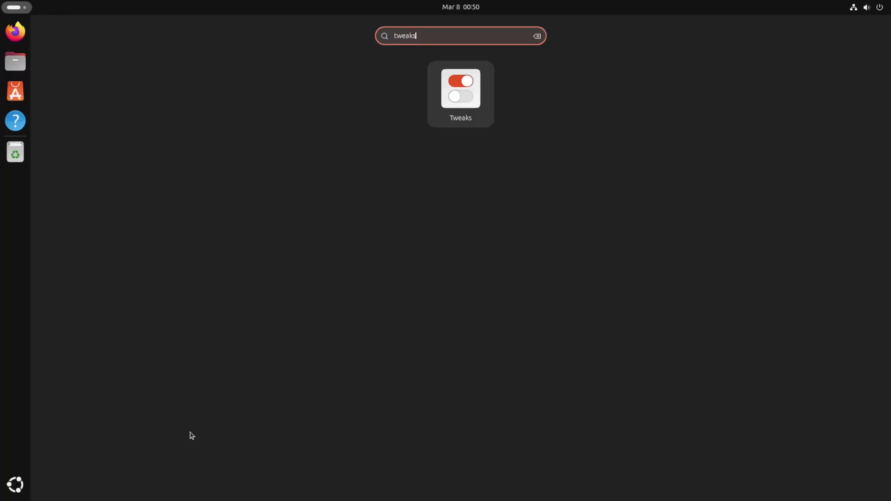
pyautogui.press('Return')
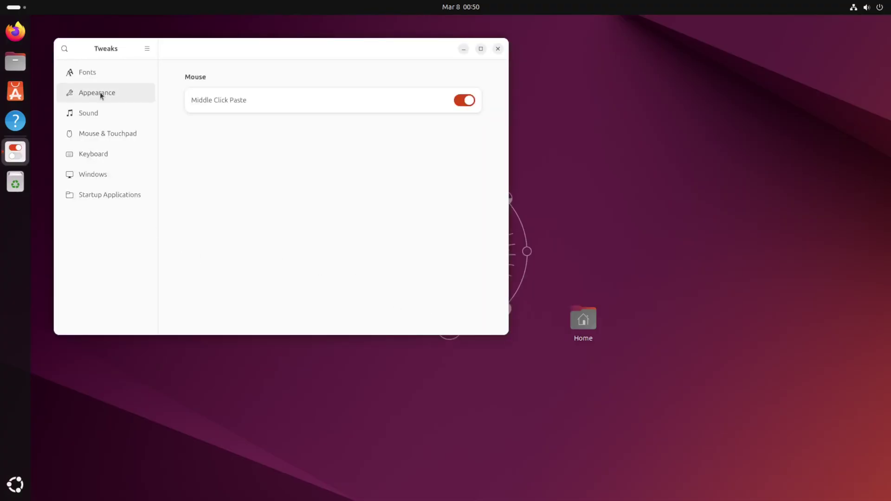
# Step: Set the Appearance Legacy Applications theme to Tokyonight-Dark and close Tweaks
pyautogui.click(100, 92)
pyautogui.click(469, 152)
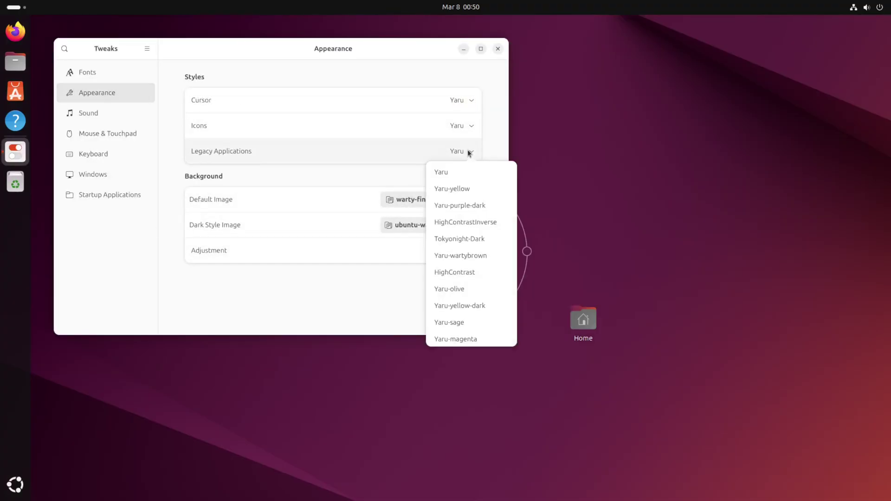
pyautogui.scroll(-1, 477, 215)
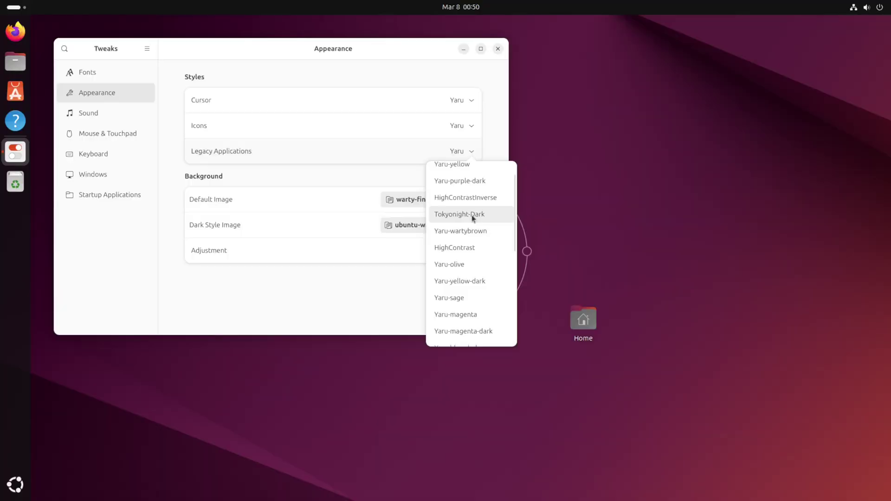
pyautogui.click(472, 215)
pyautogui.click(497, 50)
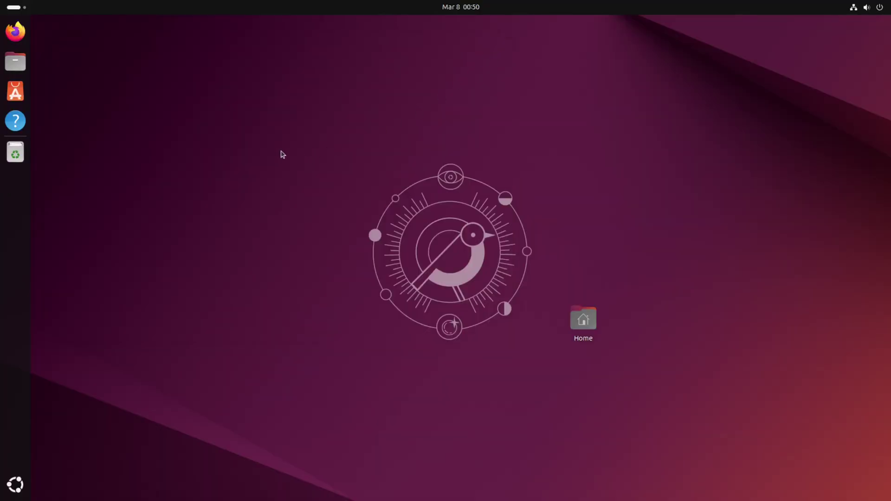
# Step: Open a new terminal and launch GNOME Tweaks from the app search
pyautogui.hotkey('ctrl', 'alt', 't')
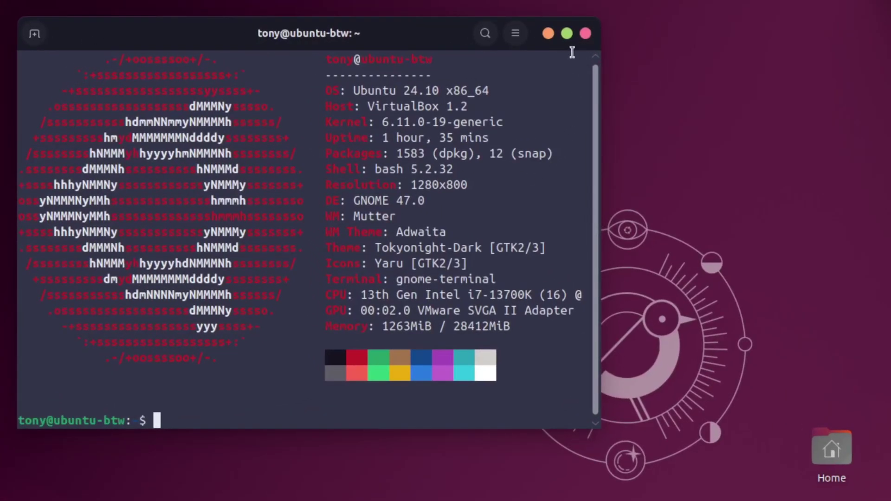
pyautogui.click(236, 500)
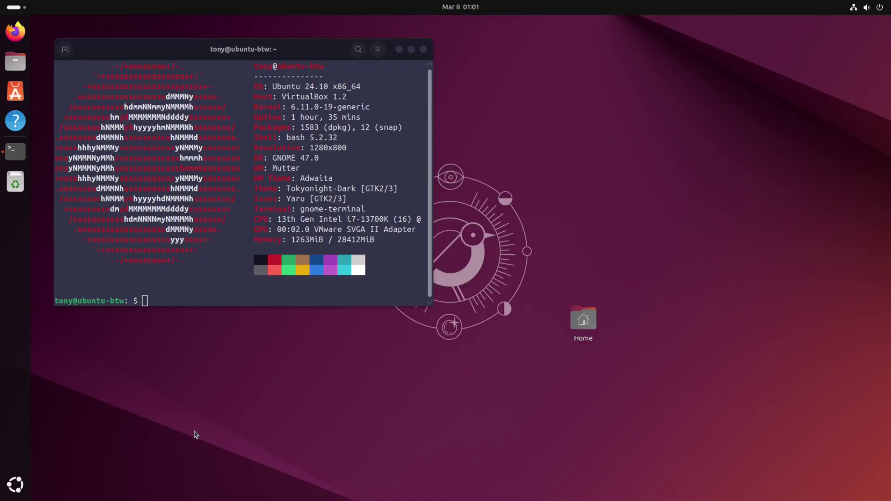
pyautogui.press('super')
pyautogui.write('tweak')
pyautogui.press('Return')
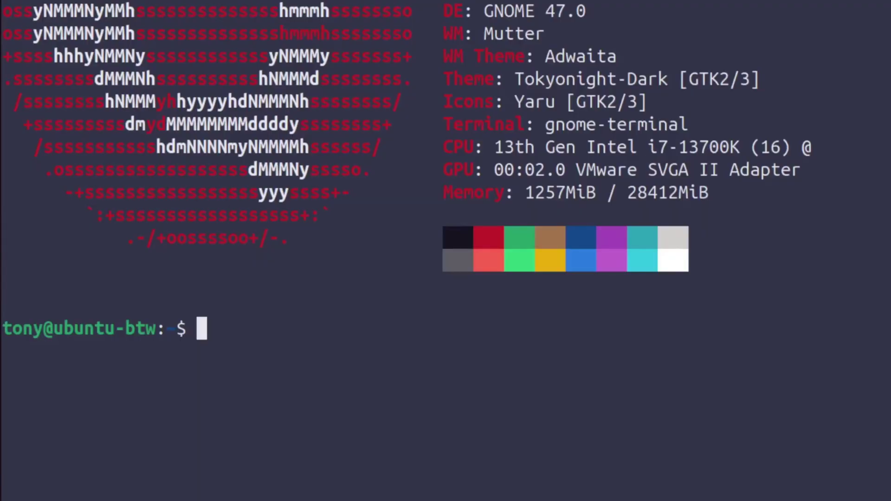
# Step: Copy the Tokyonight-Dark gtk-4.0 theme files recursively into .config/gtk-4.0
pyautogui.write('cp -r .themes/Tok')
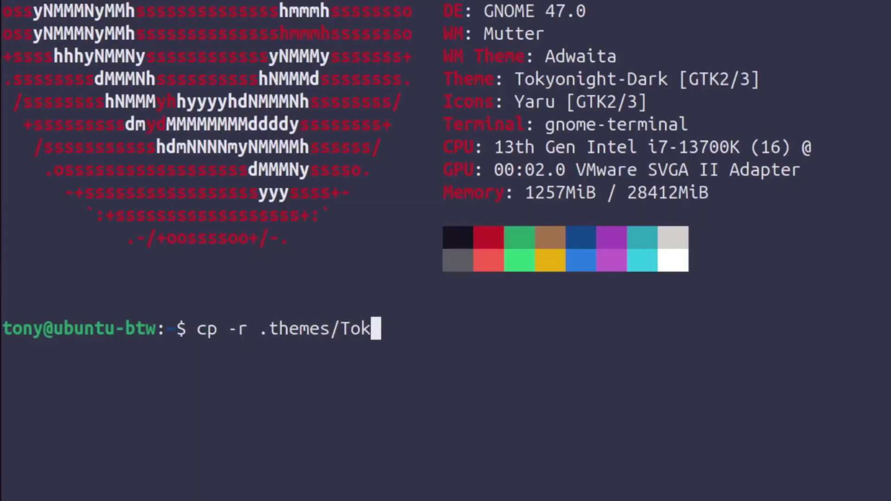
pyautogui.press('Tab')
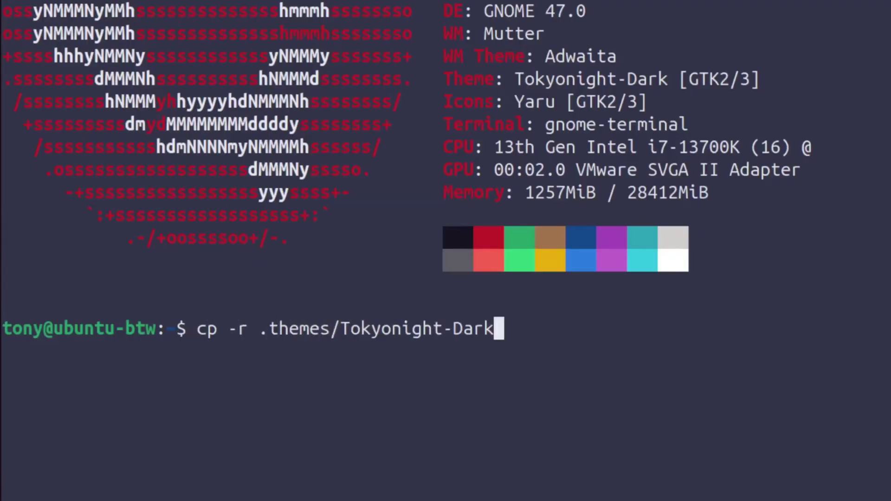
pyautogui.write('/')
pyautogui.write('gtk-4')
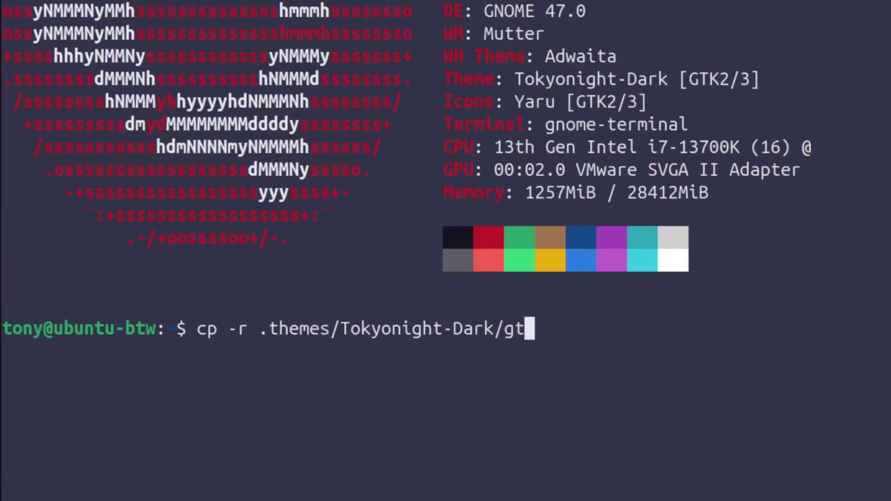
pyautogui.press('Tab')
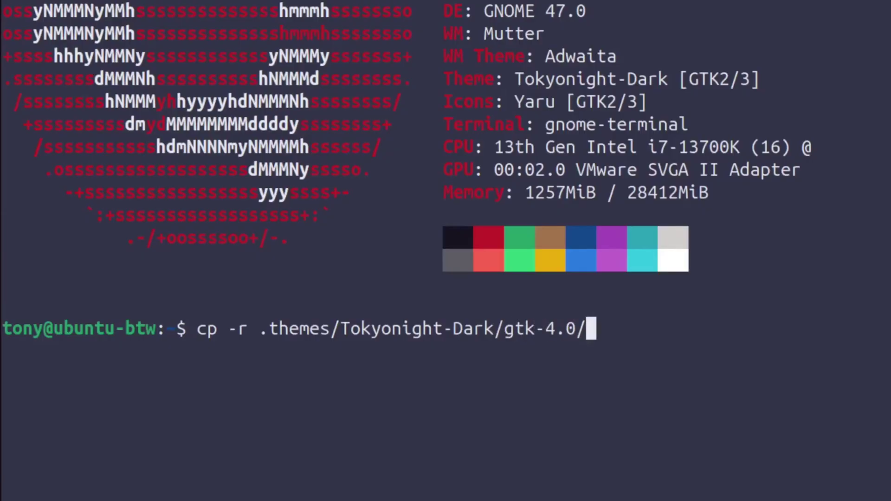
pyautogui.write('*')
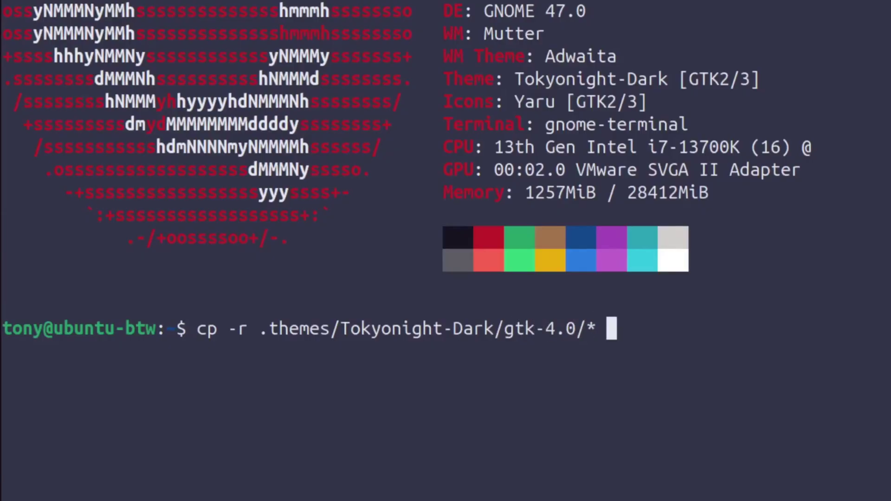
pyautogui.write(' .')
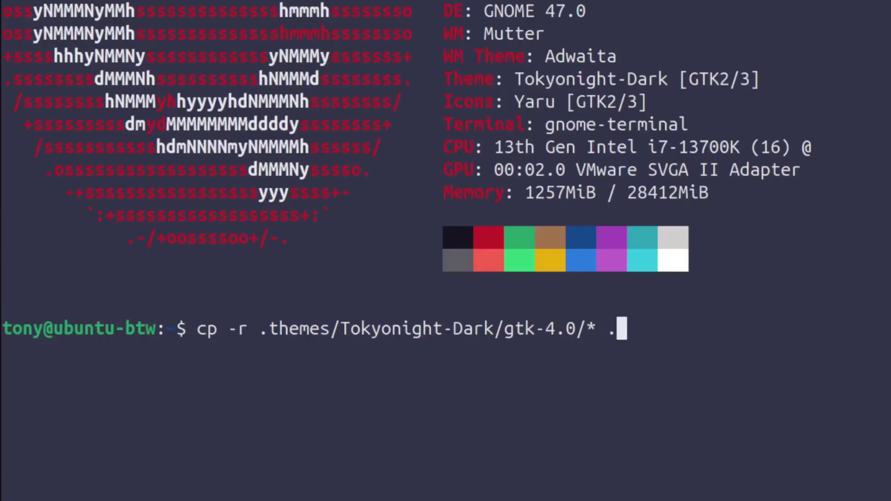
pyautogui.write('config/gtk-')
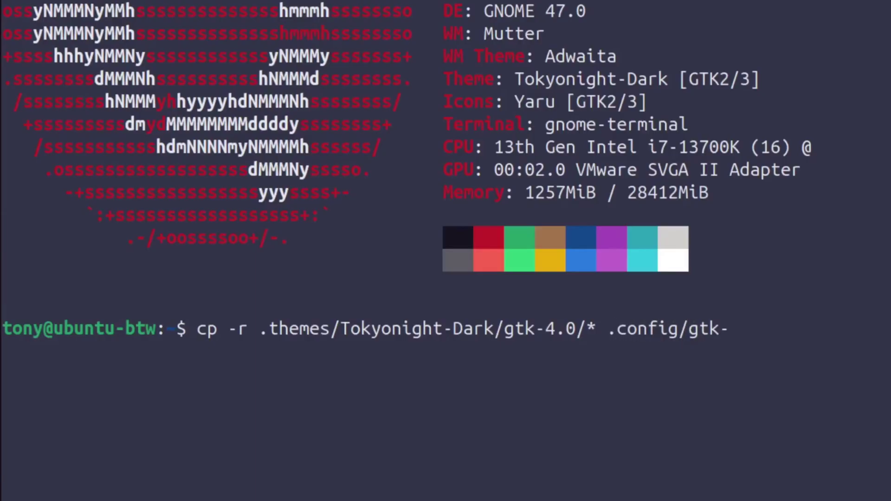
pyautogui.write('4')
pyautogui.press('Tab')
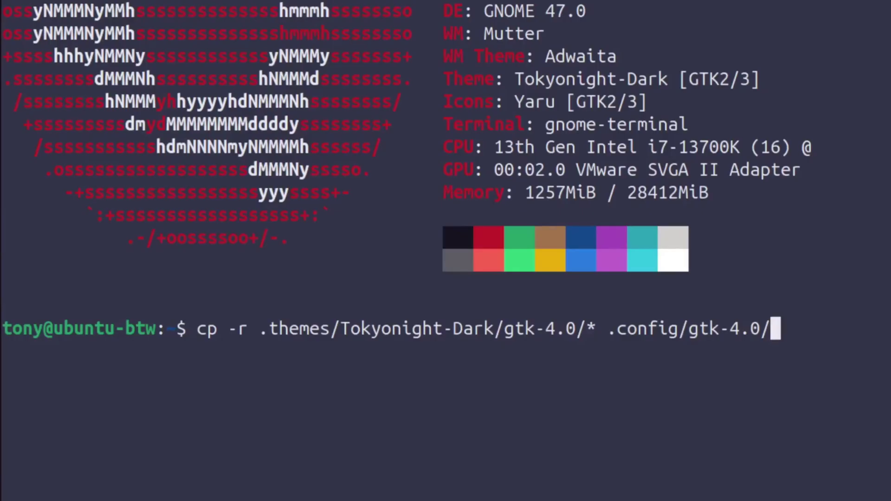
pyautogui.press('Return')
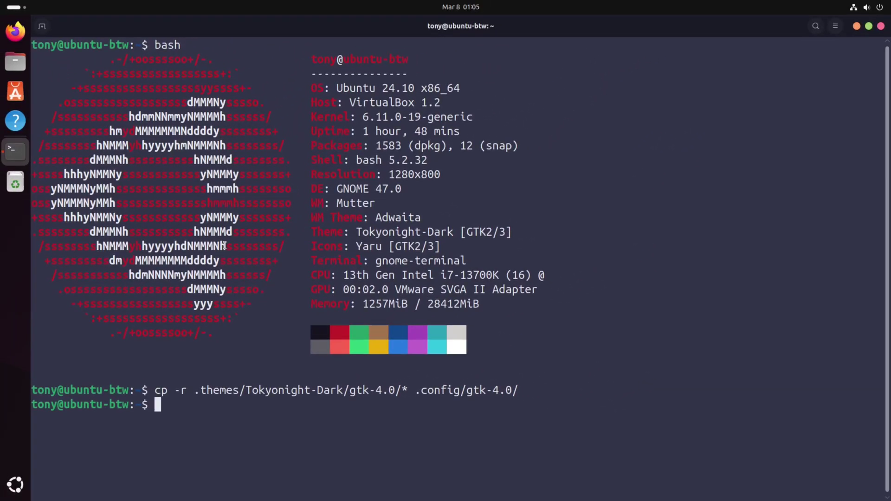
pyautogui.press('super')
# Step: Relaunch Tweaks and drag its window down-right, then back up-left
pyautogui.write('tweaks')
pyautogui.press('Return')
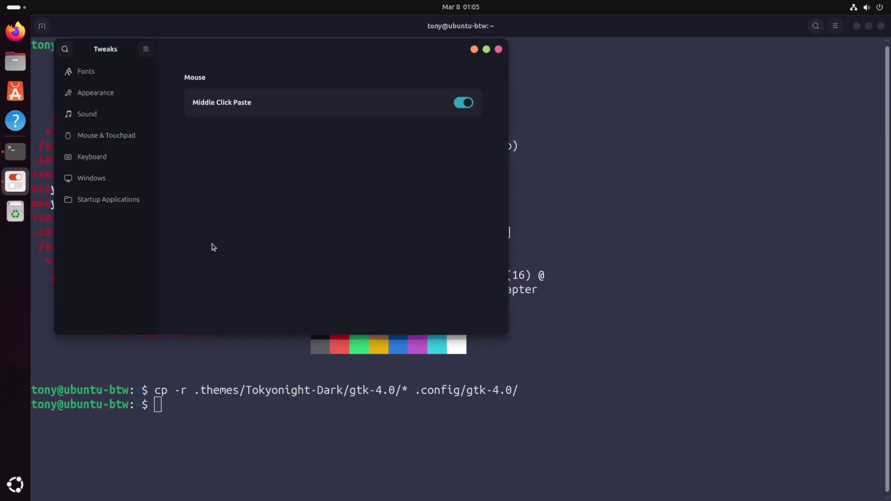
pyautogui.moveTo(260, 54); pyautogui.dragTo(313, 79)
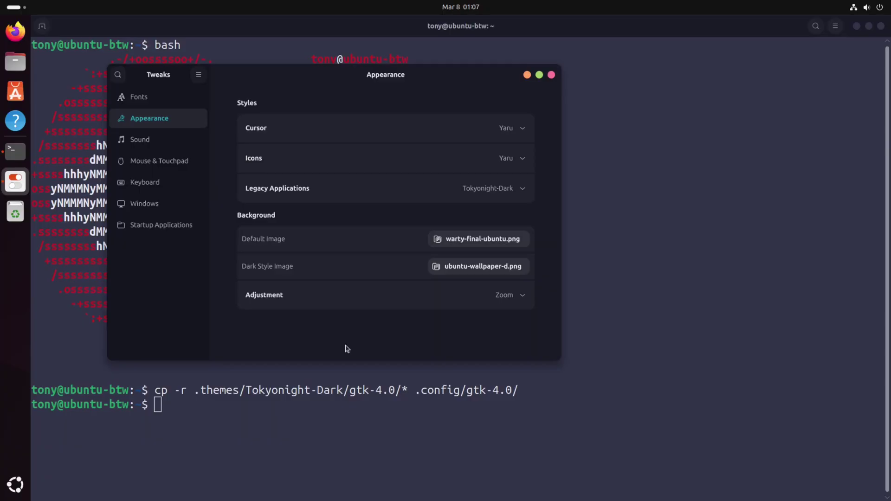
pyautogui.moveTo(289, 83); pyautogui.dragTo(249, 64)
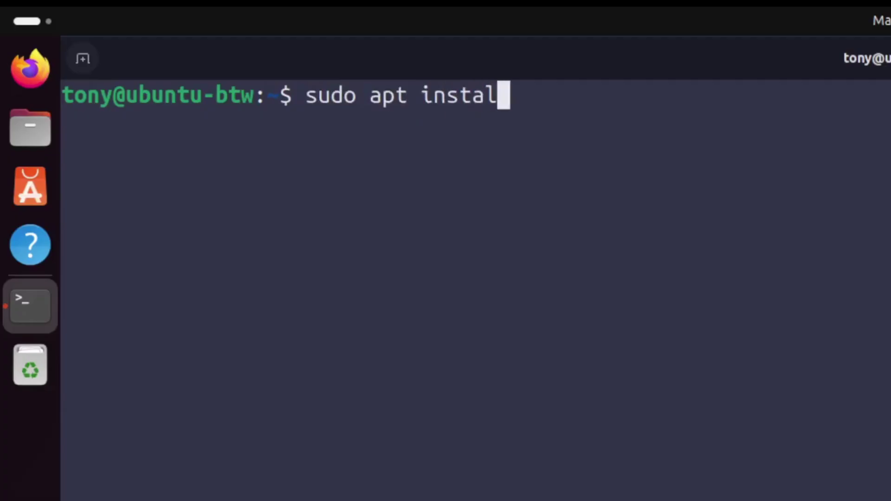
# Step: Install the fonts-jetbrains-mono package and launch GNOME Tweaks
pyautogui.write('jet')
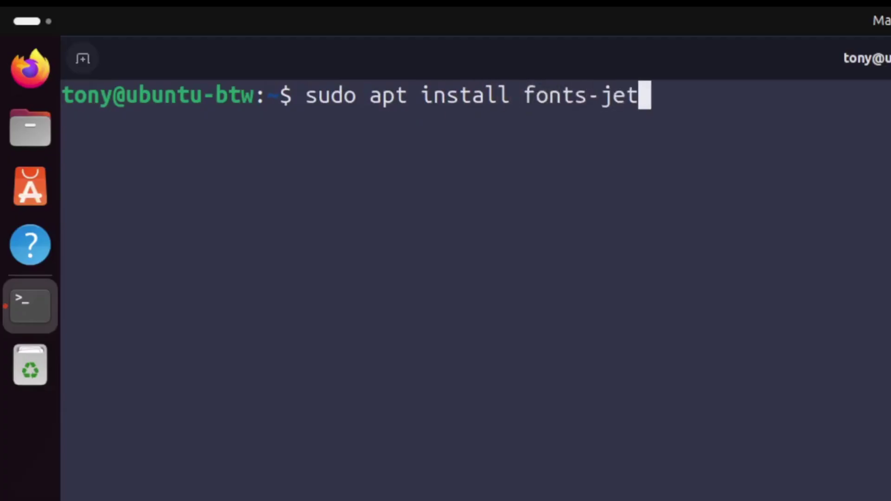
pyautogui.write('brains-mono')
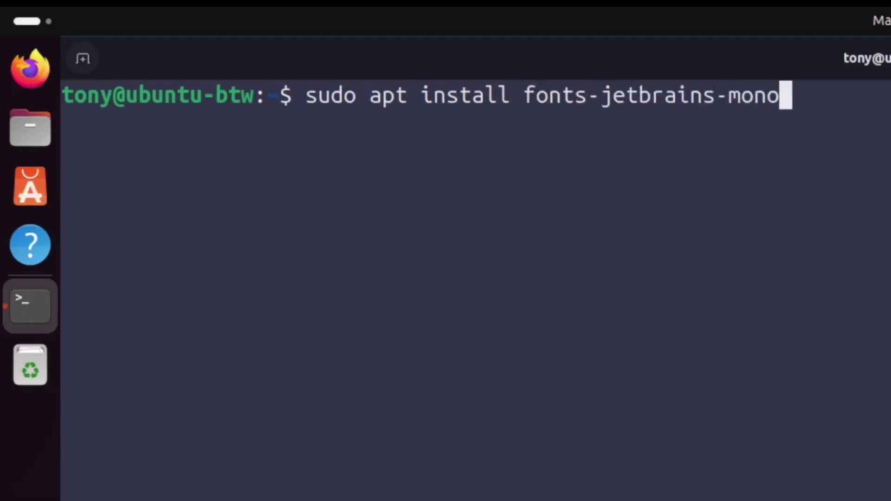
pyautogui.press('Return')
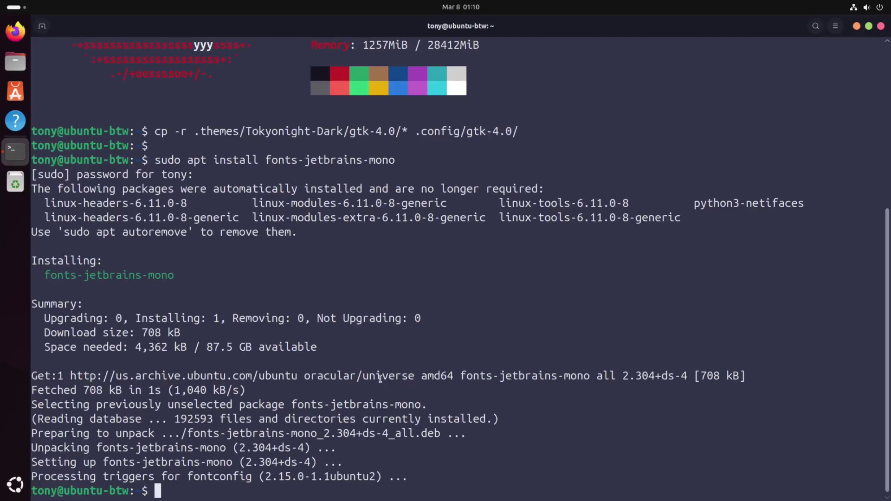
pyautogui.press('super')
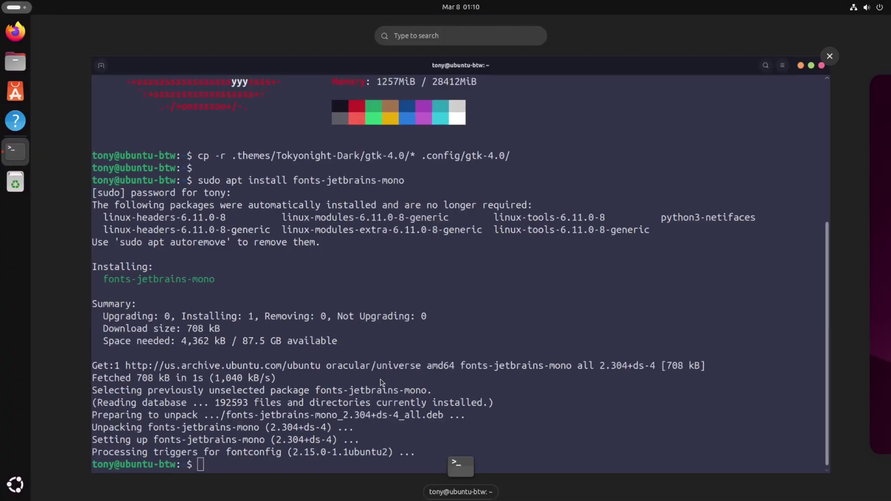
pyautogui.write('tweak')
pyautogui.press('Return')
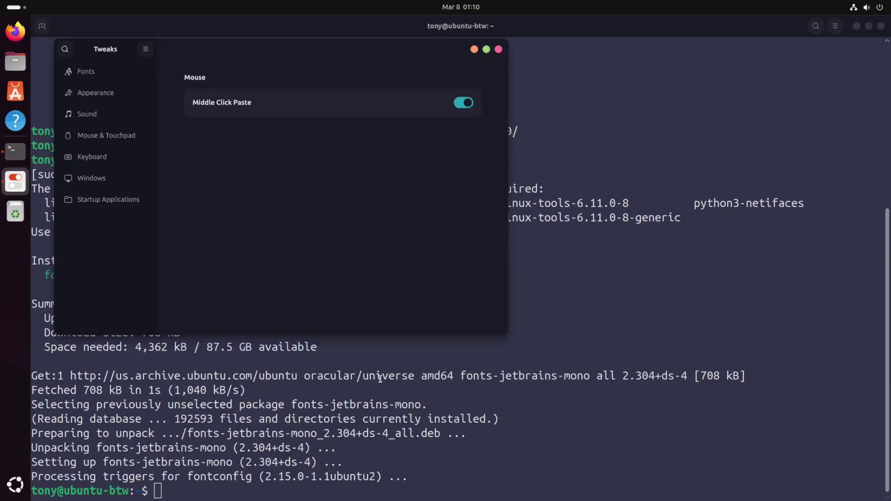
# Step: Set the Interface Text font to JetBrains Mono Regular under Fonts and quit Tweaks
pyautogui.click(86, 71)
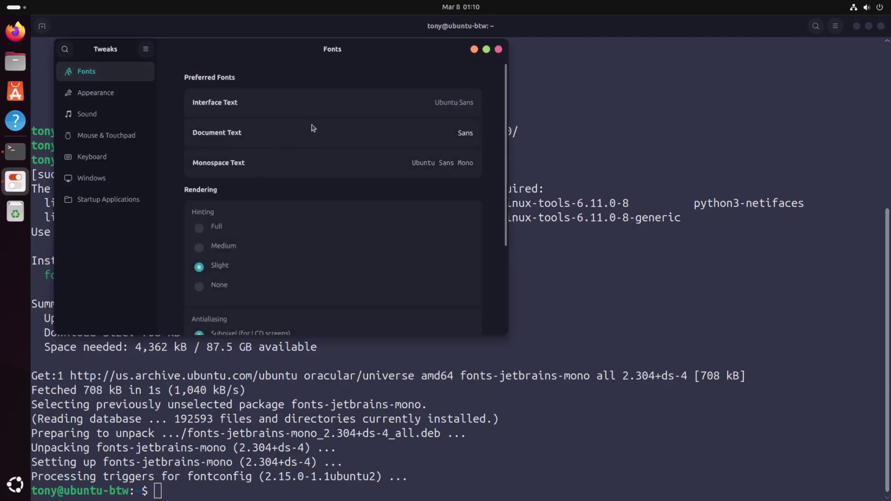
pyautogui.click(423, 104)
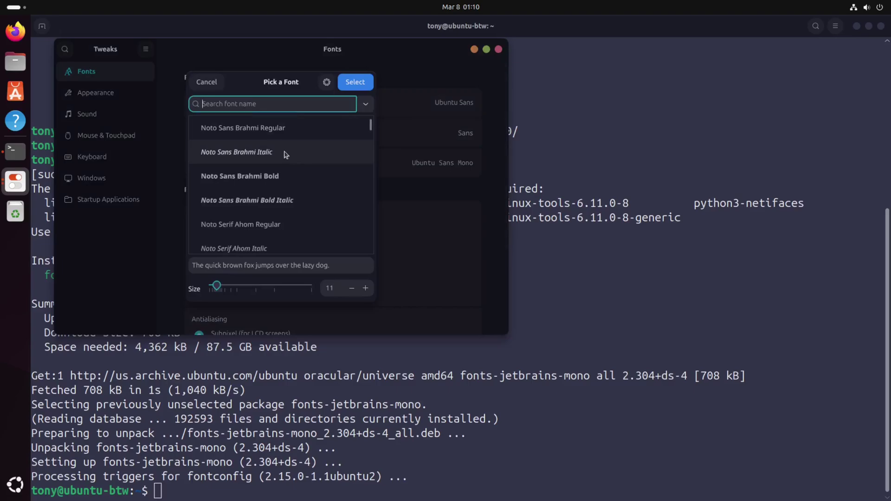
pyautogui.write('jet')
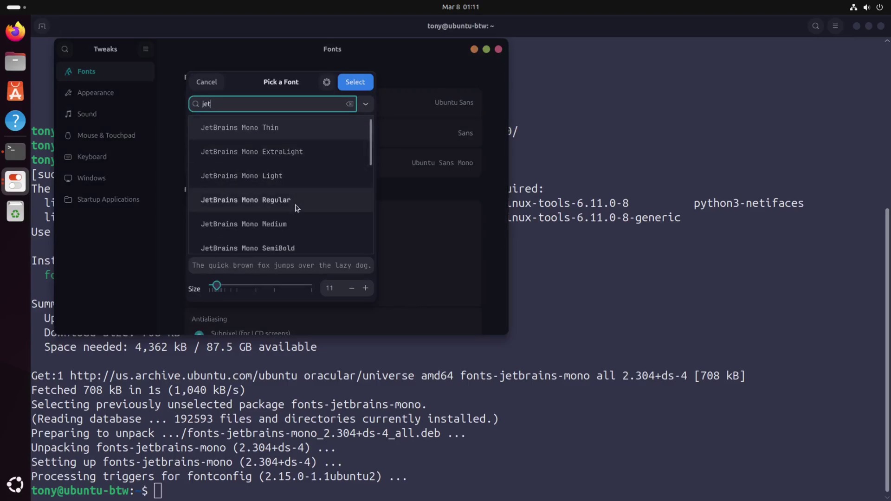
pyautogui.click(297, 208)
pyautogui.press('Return')
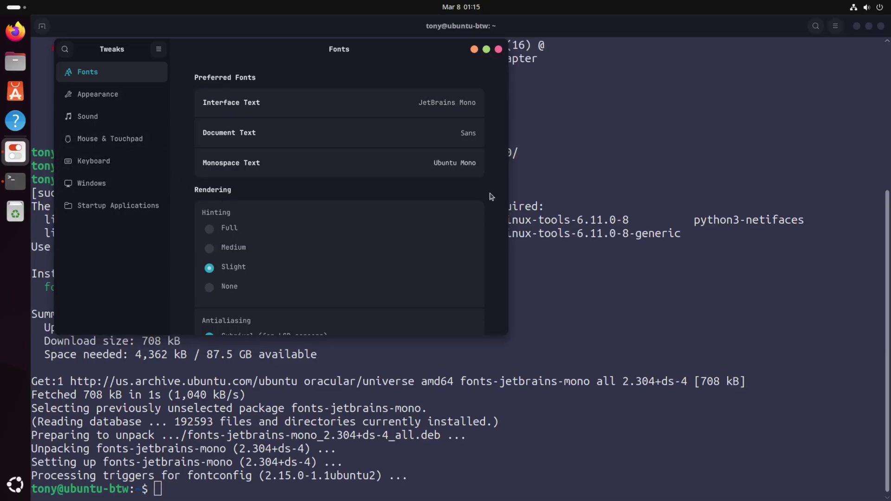
pyautogui.hotkey('ctrl', 'q')
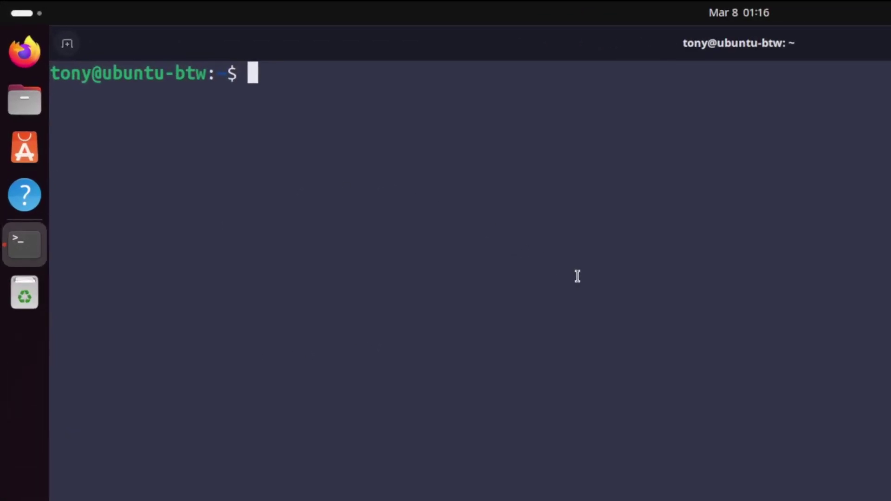
# Step: Remove gnome-shell-extension-ubuntu-dock with sudo apt remove, accepting the listed package removals
pyautogui.write('sudo apt ')
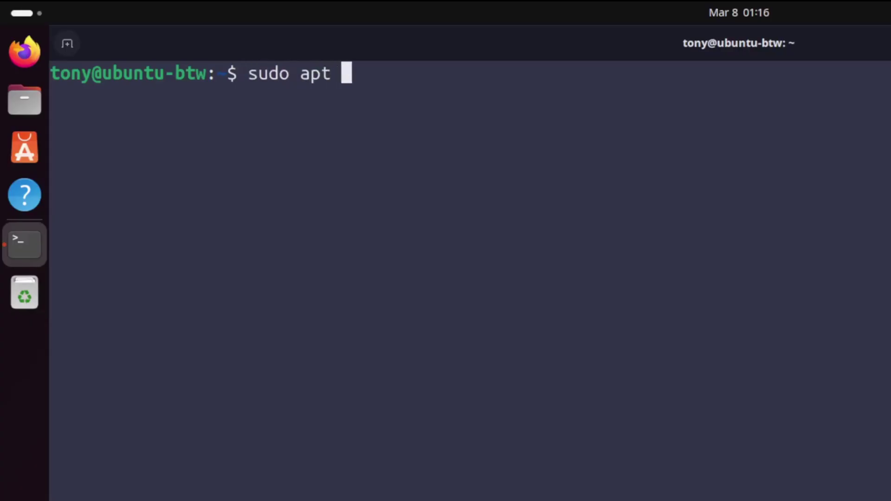
pyautogui.write('remove gnome-shel')
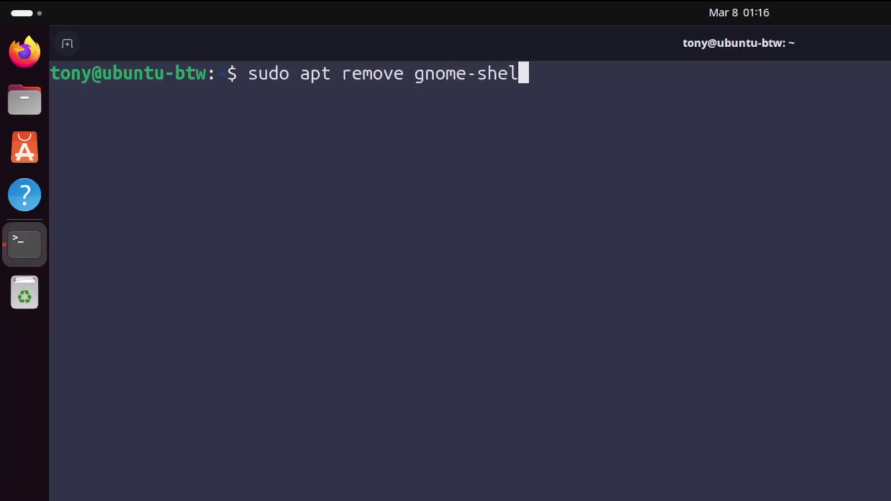
pyautogui.write('l-extension-ubunt')
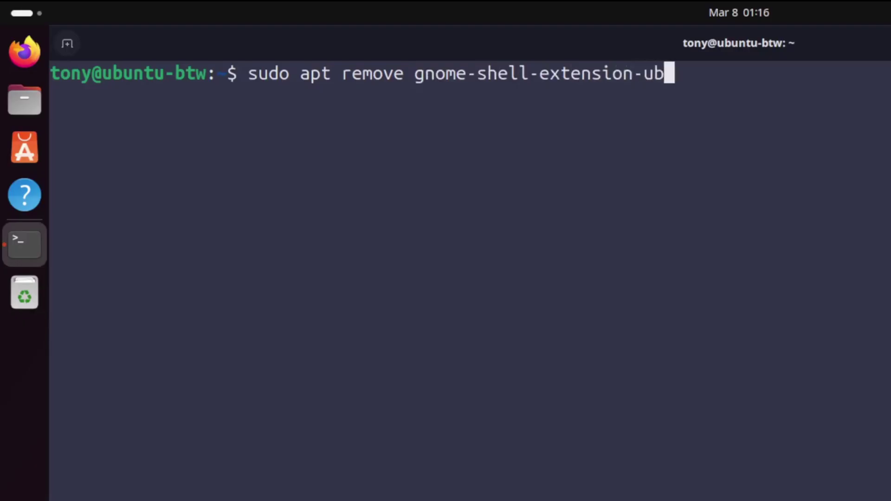
pyautogui.write('u-dock')
pyautogui.press('Return')
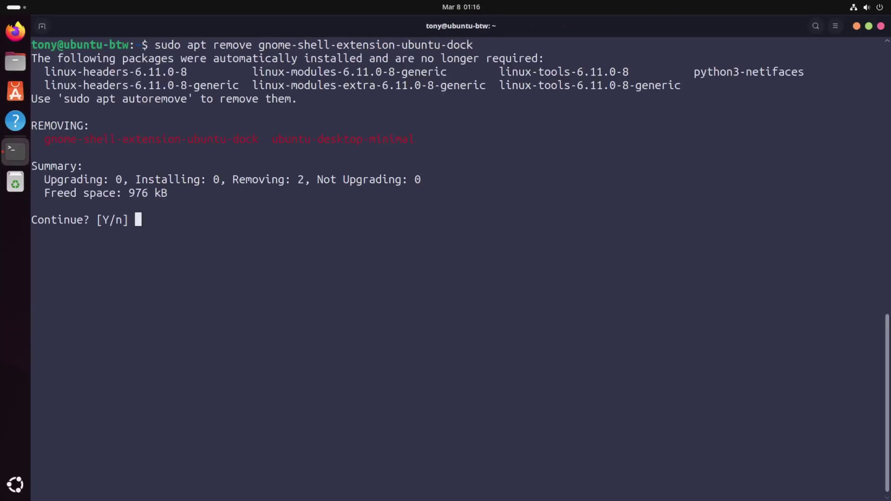
pyautogui.press('Return')
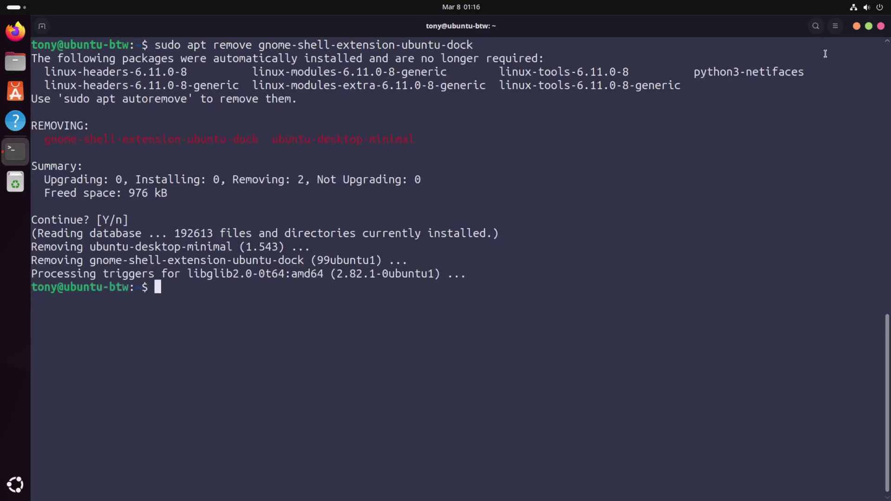
# Step: Log out via the system menu's power options and sign back into the user account with its password
pyautogui.click(866, 7)
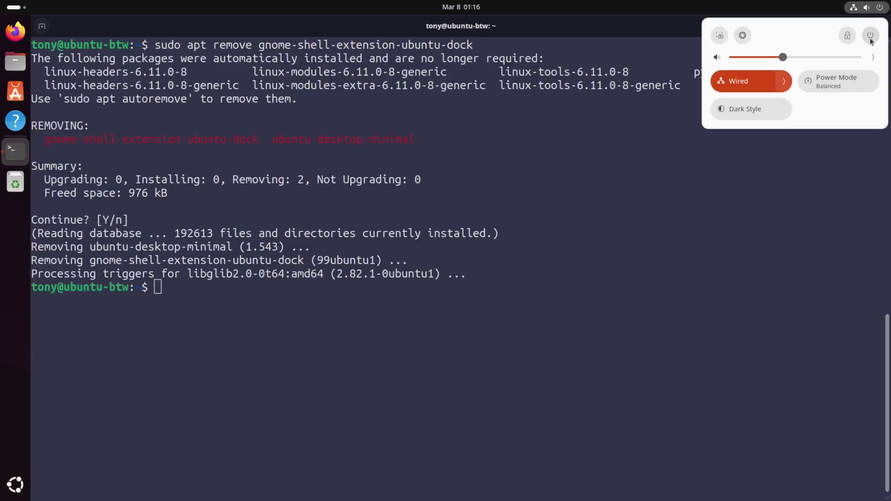
pyautogui.click(871, 36)
pyautogui.click(808, 147)
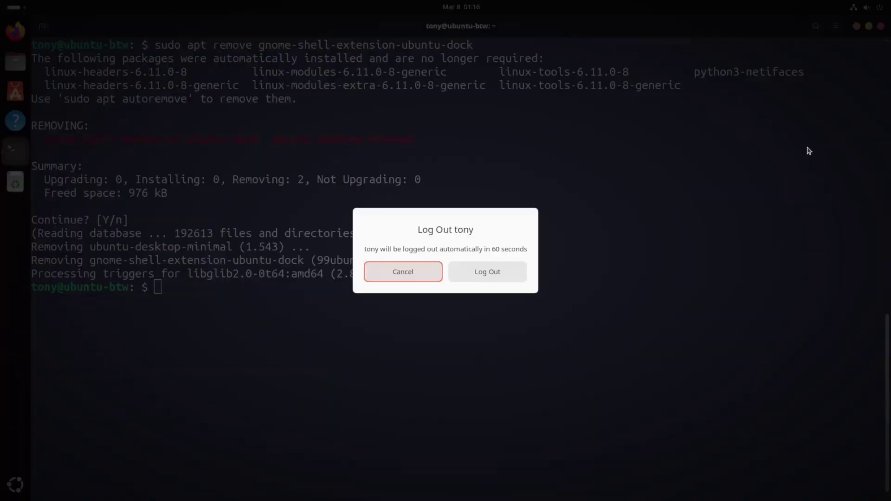
pyautogui.click(492, 281)
pyautogui.click(460, 235)
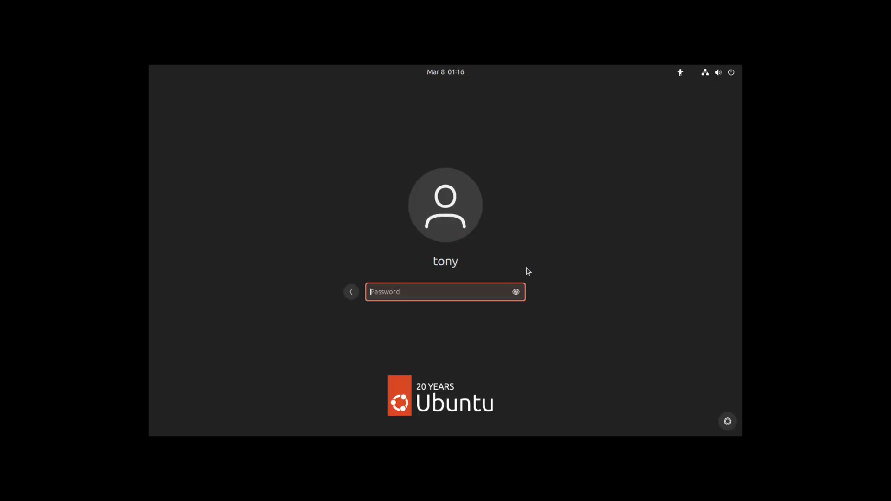
pyautogui.write('****')
pyautogui.press('Return')
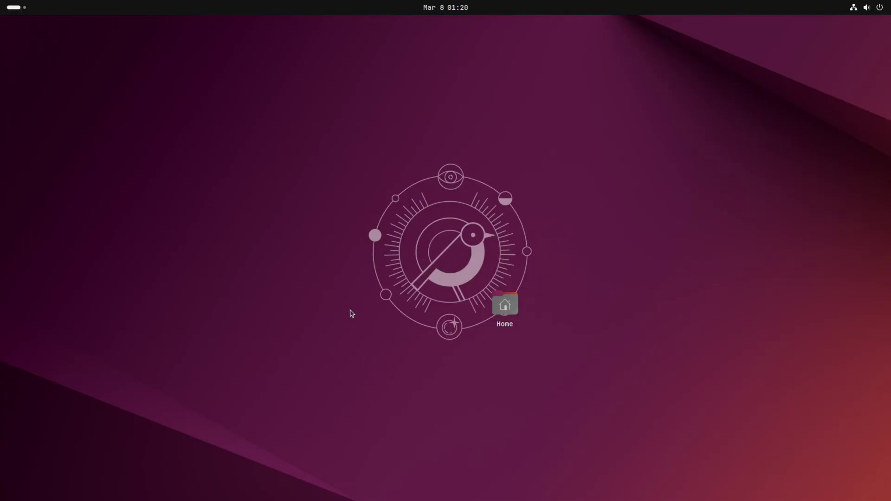
# Step: Turn off Show Home Folder in Desktop Icons Settings and close Settings
pyautogui.moveTo(442, 276); pyautogui.dragTo(563, 348)
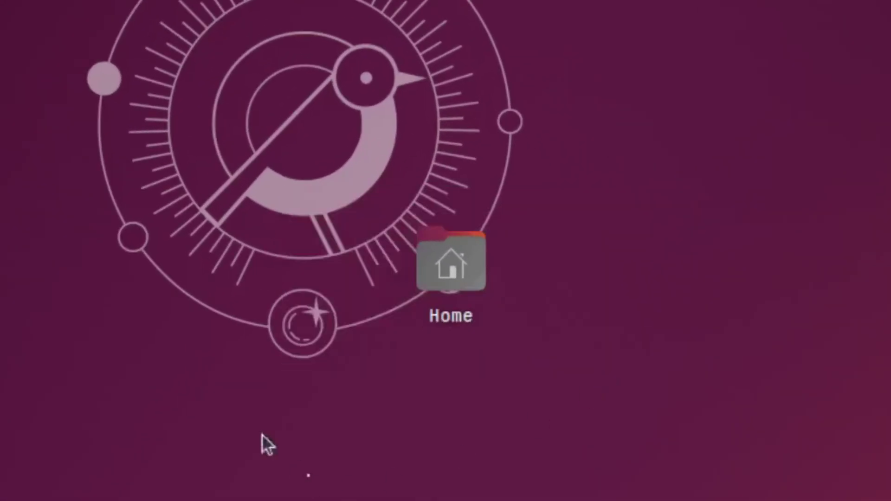
pyautogui.rightClick(287, 250)
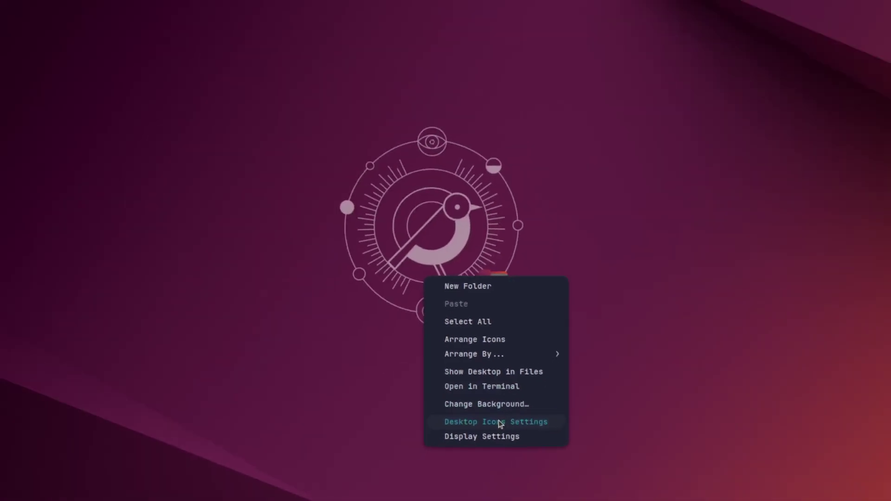
pyautogui.click(418, 392)
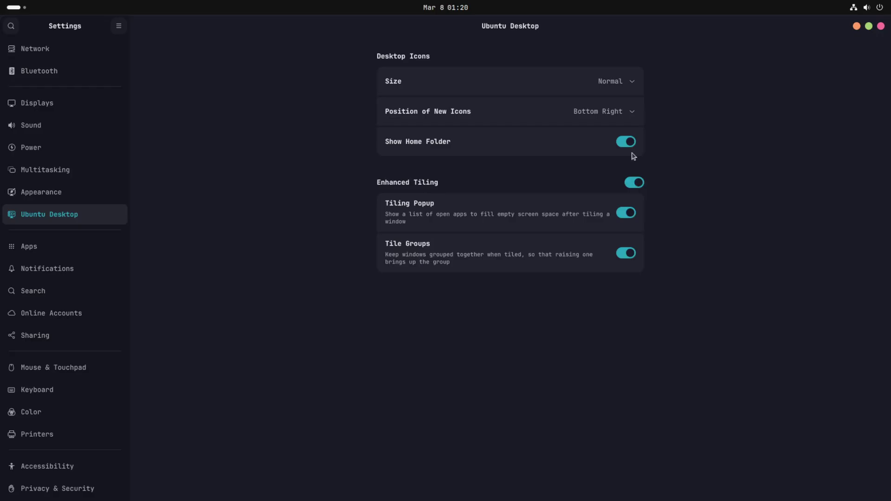
pyautogui.click(629, 142)
pyautogui.click(880, 26)
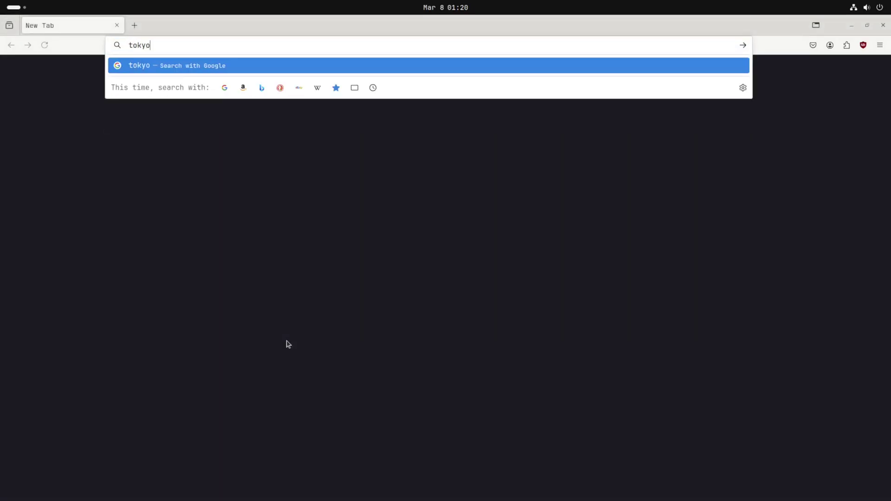
# Step: Search 'tokyonight wallpaper' and browse the tokyonight-backgrounds repo to avogadr.io/1920x1080/blue/vitamin-d.png
pyautogui.write('wallpaper')
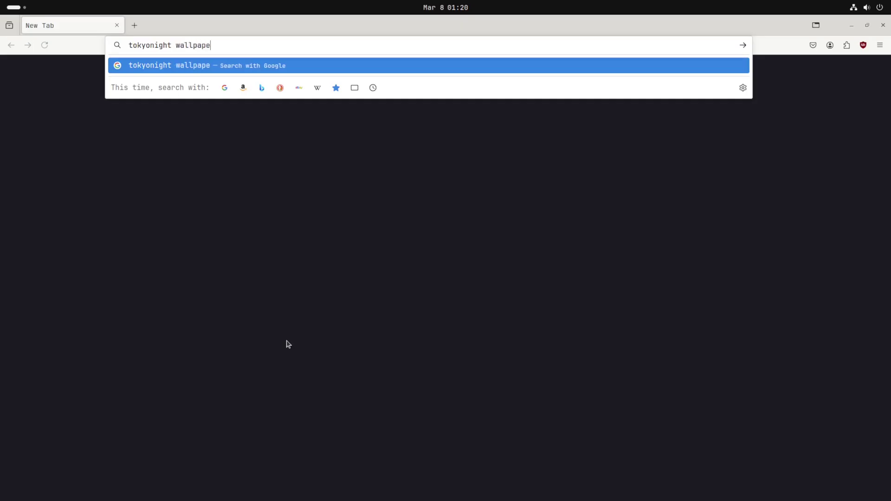
pyautogui.press('Return')
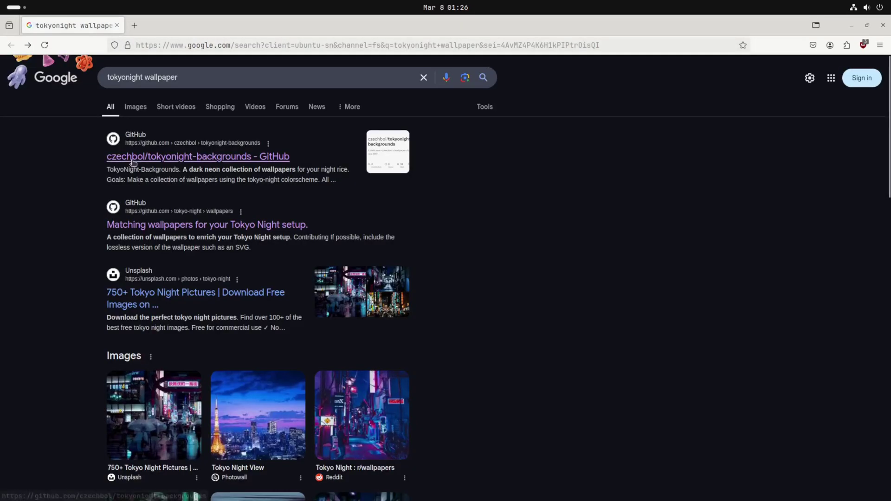
pyautogui.click(139, 156)
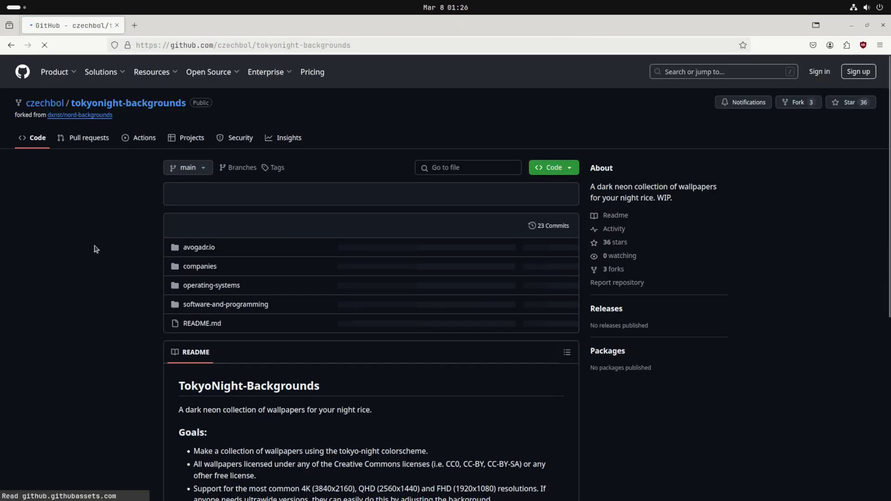
pyautogui.click(199, 248)
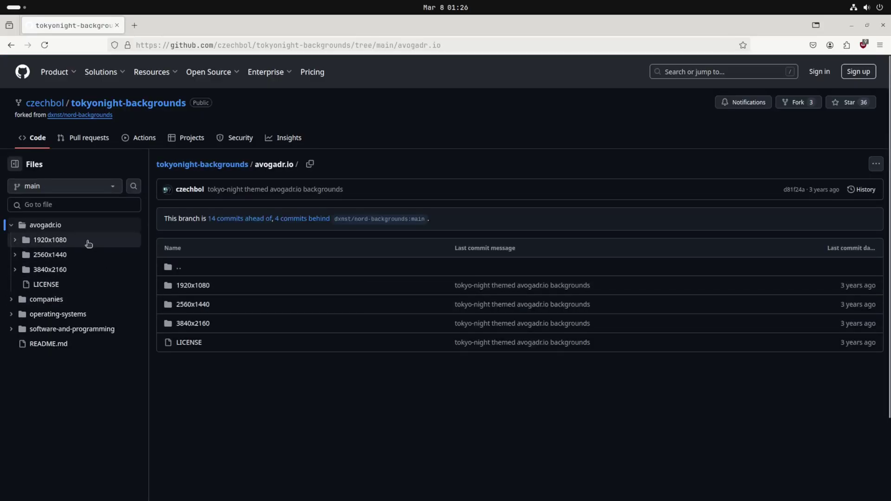
pyautogui.click(89, 240)
pyautogui.click(180, 285)
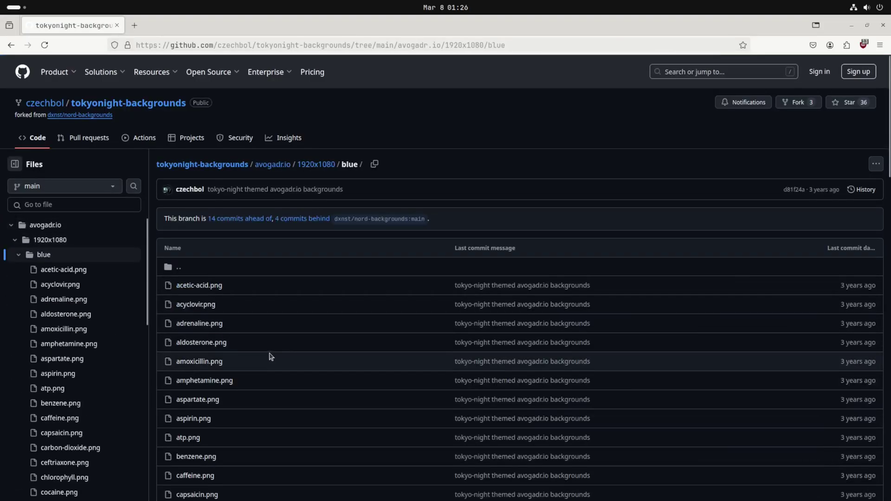
pyautogui.scroll(-4, 286, 284)
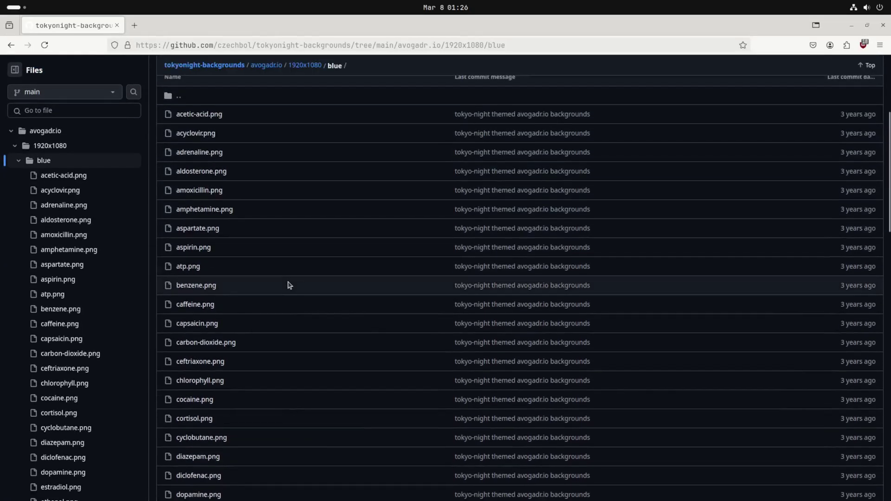
pyautogui.scroll(-16, 287, 285)
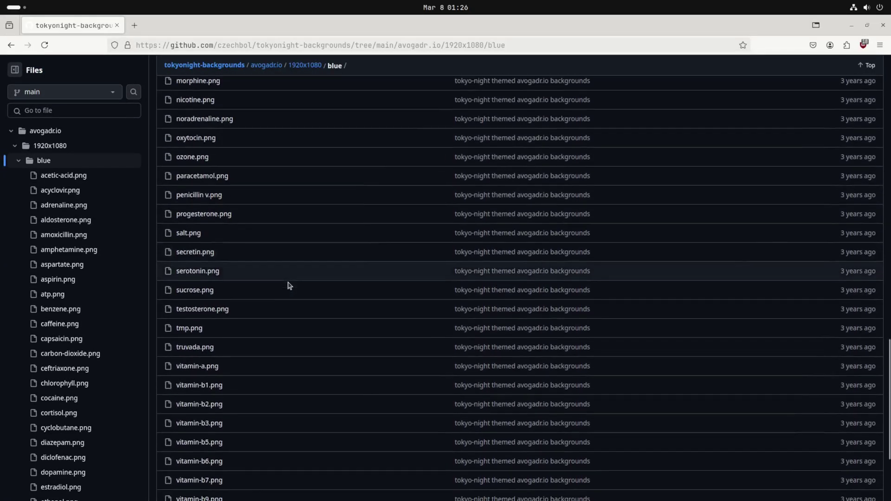
pyautogui.scroll(-3, 287, 285)
pyautogui.click(193, 397)
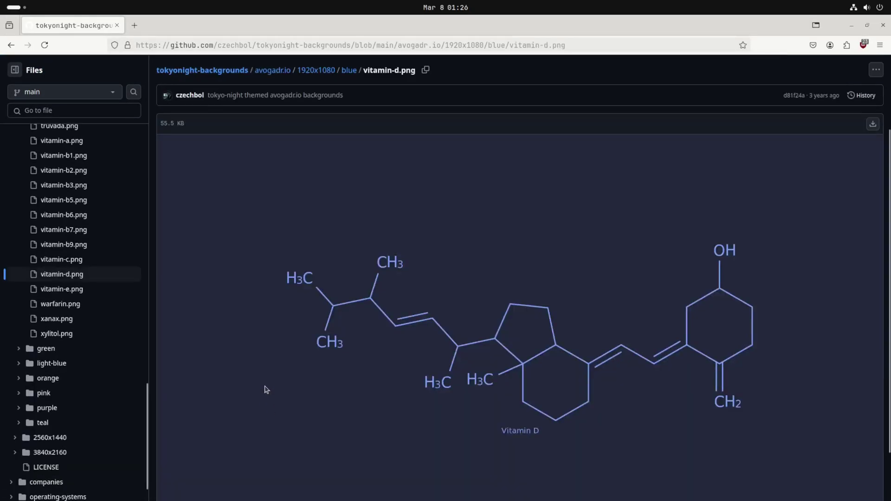
# Step: Set the Vitamin D image as the desktop background from its context menu
pyautogui.scroll(-2, 369, 332)
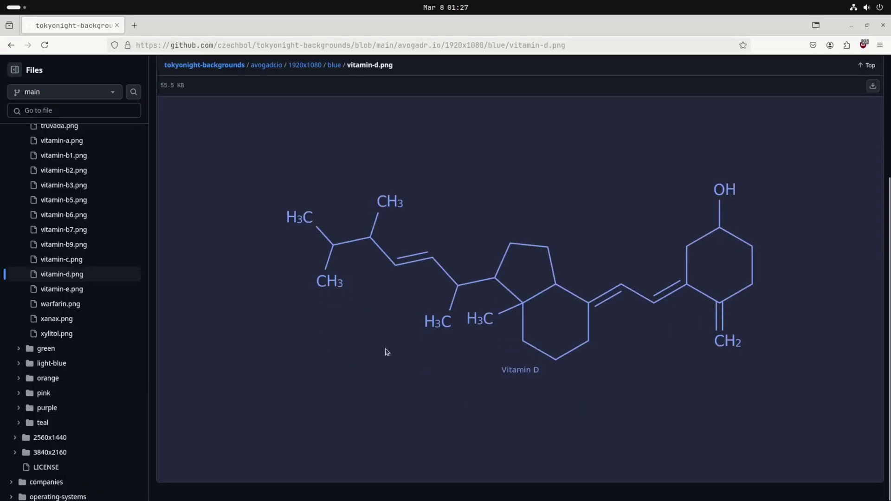
pyautogui.rightClick(380, 318)
pyautogui.click(404, 333)
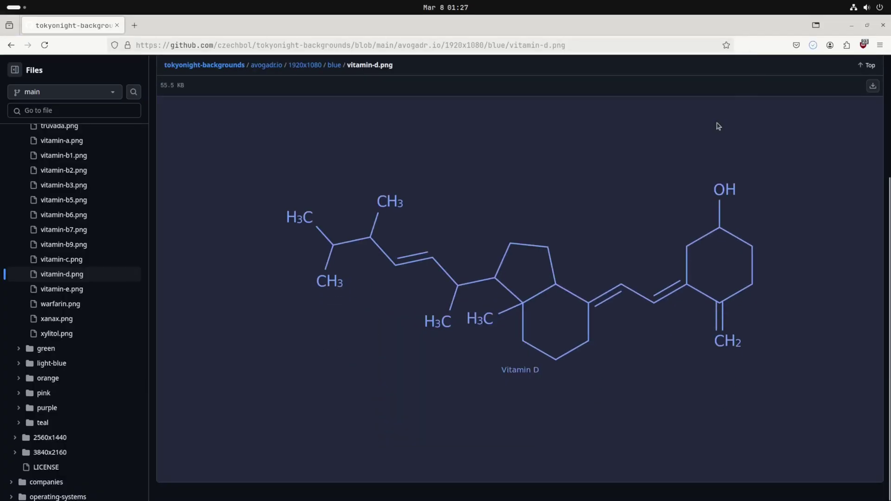
pyautogui.rightClick(450, 253)
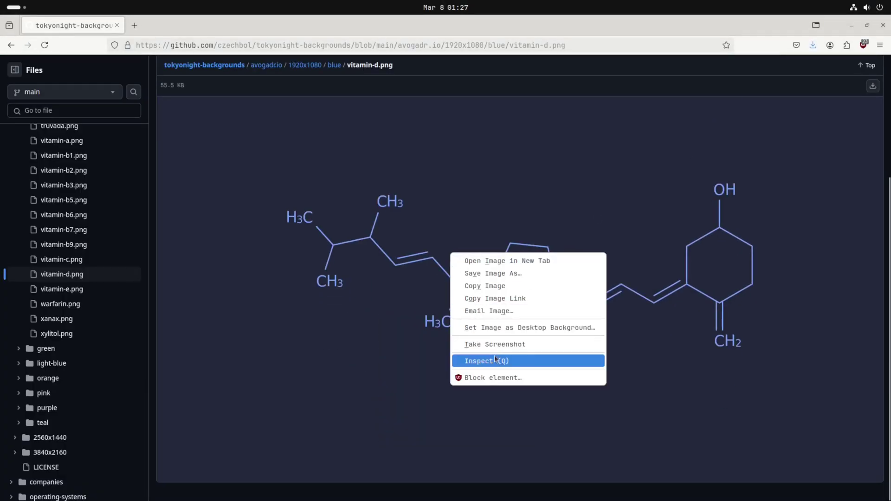
pyautogui.click(509, 333)
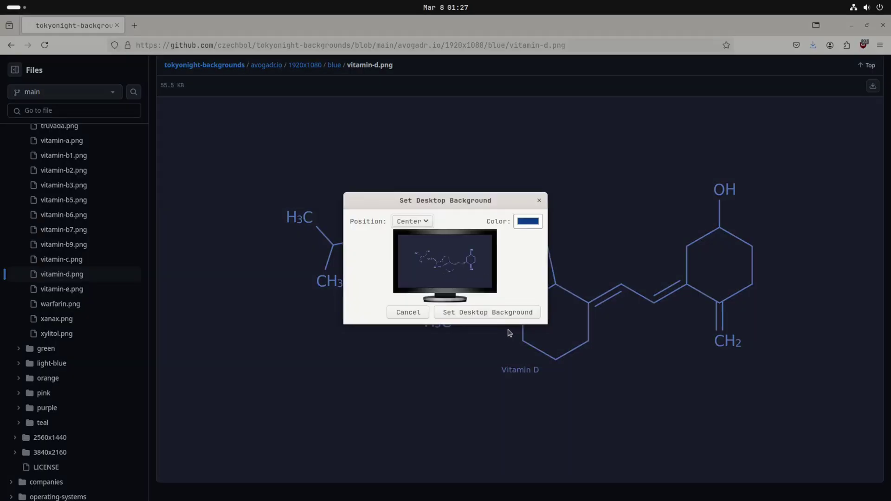
pyautogui.click(510, 312)
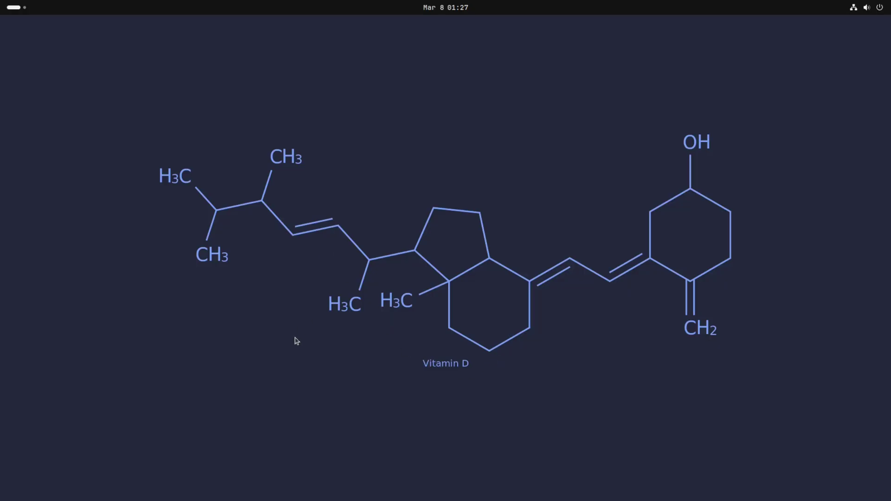